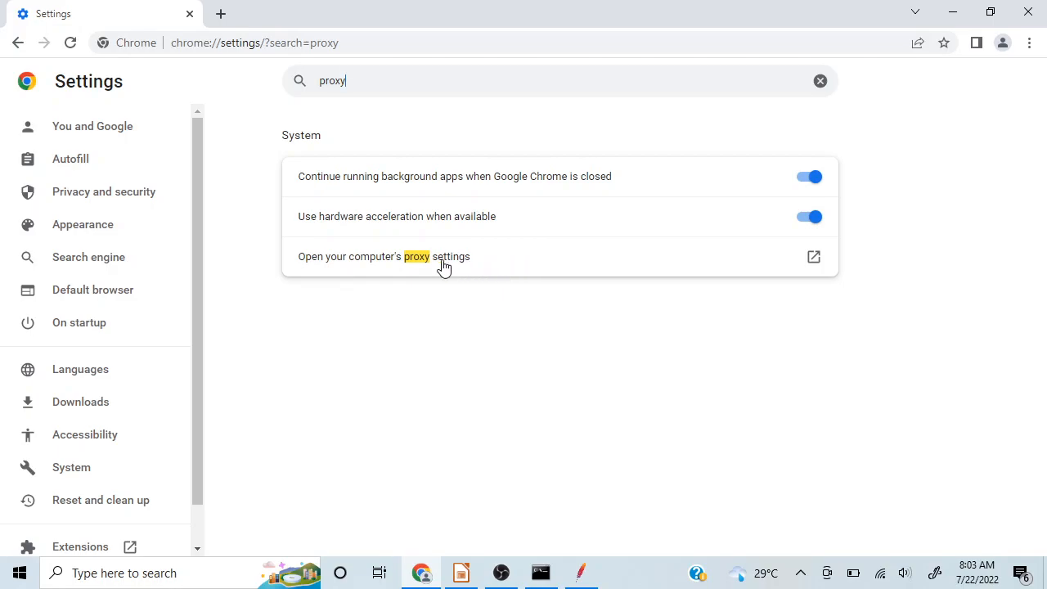
Open the computer's proxy settings page by searching Windows for "proxy".
{"action": "left_click", "coordinate": [403, 260]}
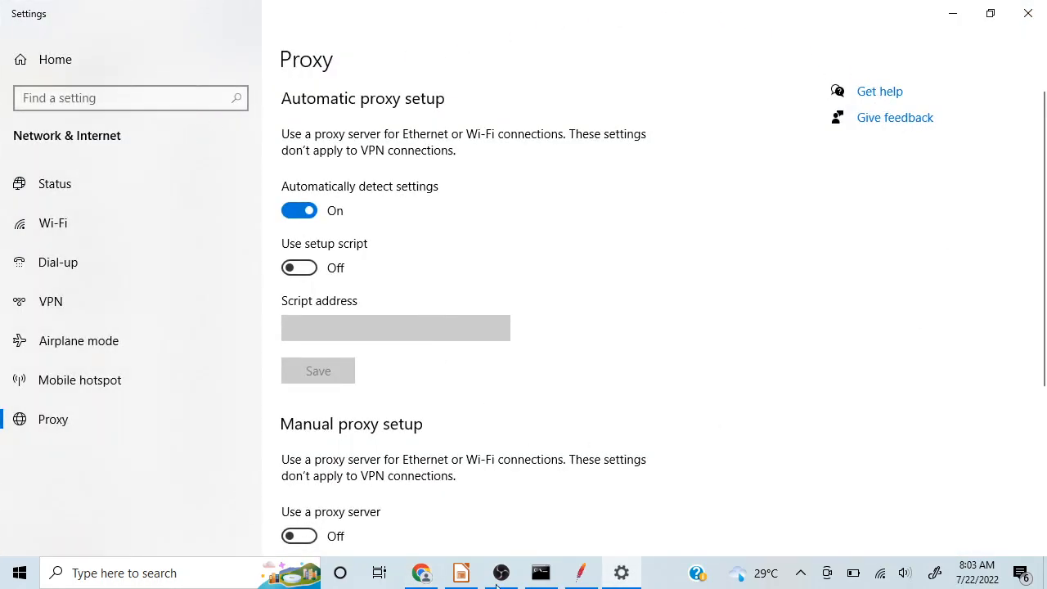
{"action": "left_click", "coordinate": [1029, 19]}
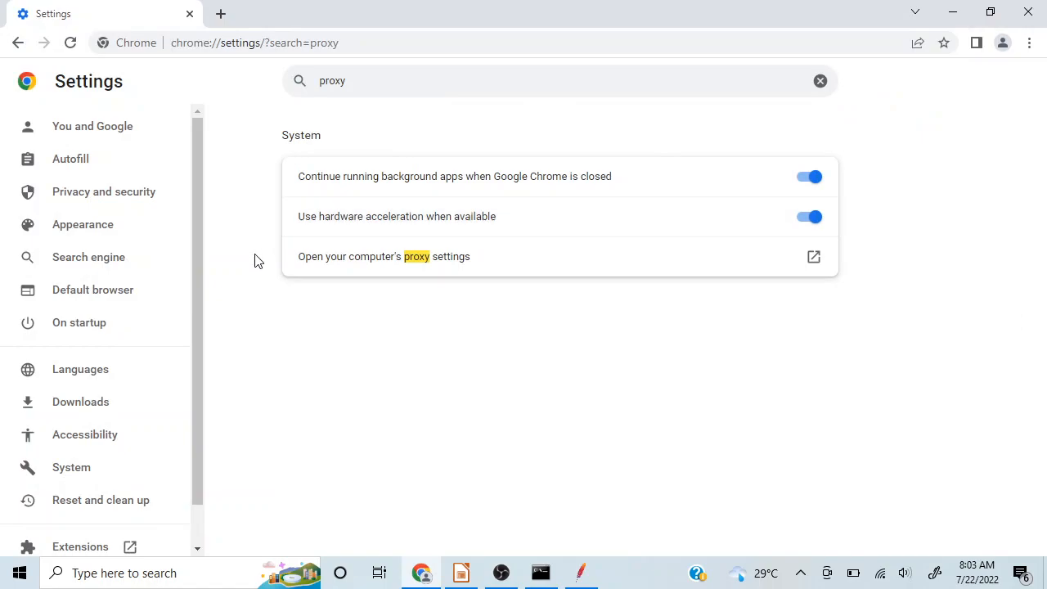
{"action": "left_click", "coordinate": [102, 577]}
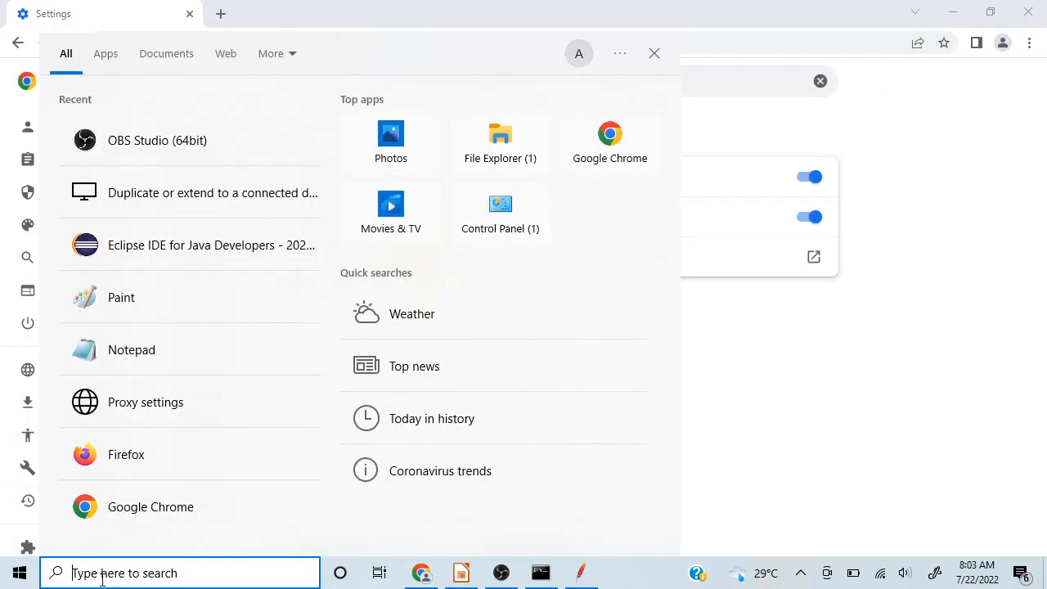
{"action": "type", "text": "proxy"}
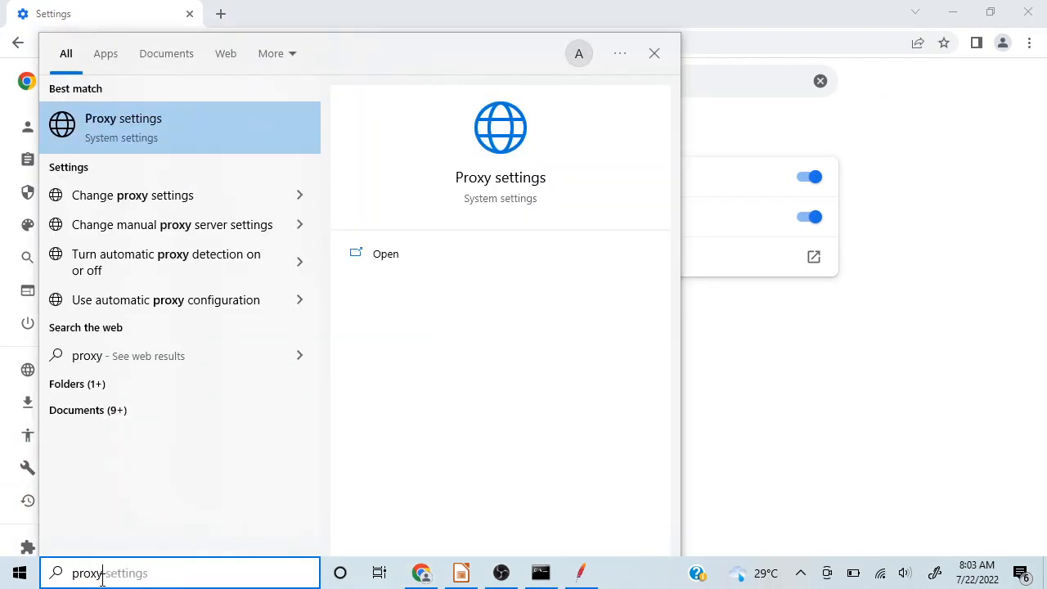
{"action": "key", "text": "Return"}
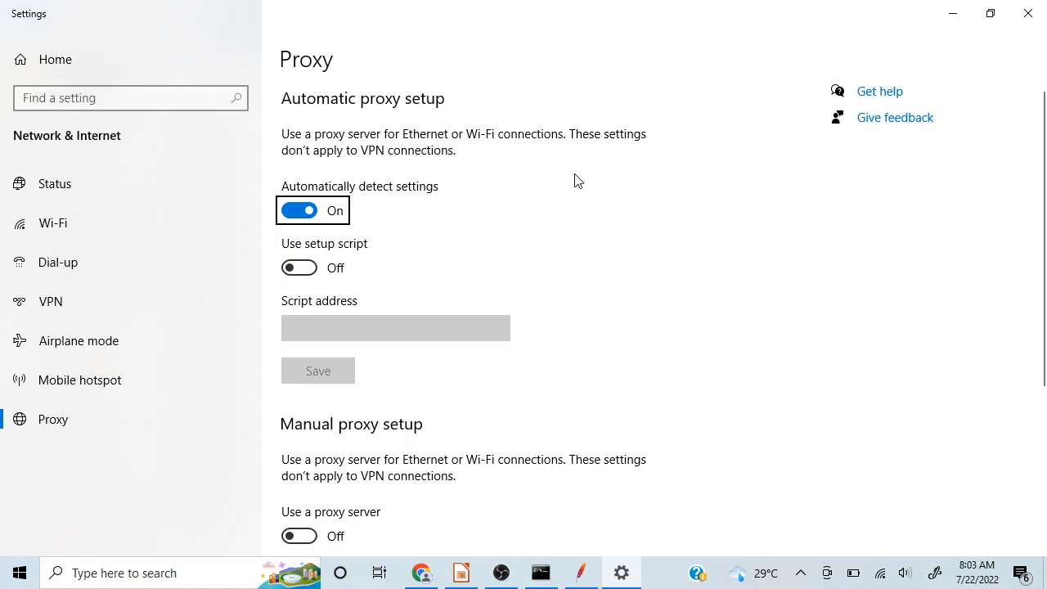
Turn on the proxy server under Manual proxy setup and set its address to localhost.
{"action": "scroll", "coordinate": [575, 180], "scroll_direction": "down", "scroll_amount": 5}
{"action": "scroll", "coordinate": [575, 180], "scroll_direction": "up", "scroll_amount": 5}
{"action": "scroll", "coordinate": [575, 180], "scroll_direction": "down", "scroll_amount": 6}
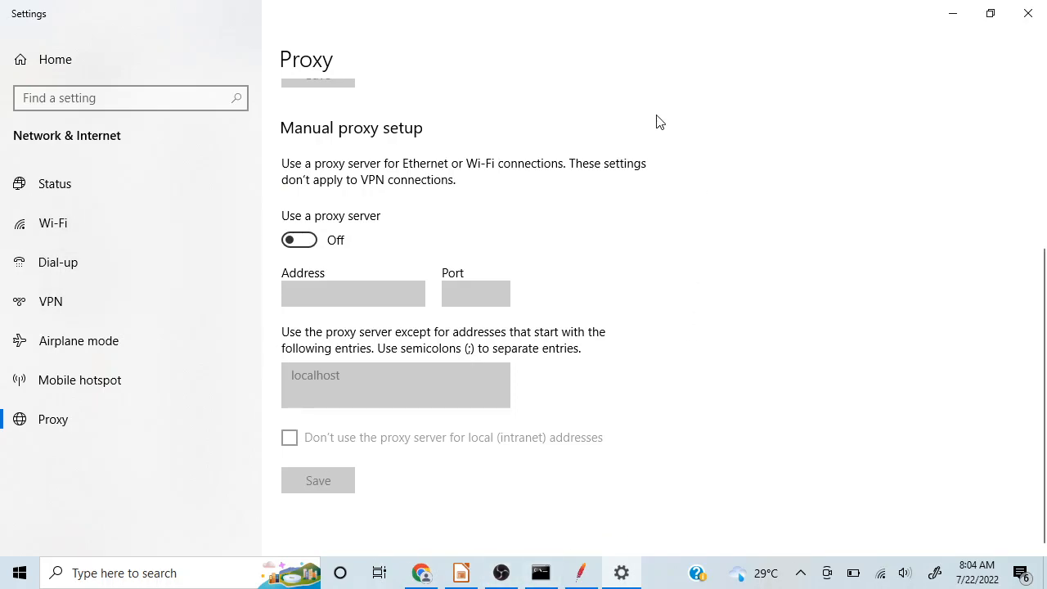
{"action": "left_click", "coordinate": [300, 240]}
{"action": "left_click", "coordinate": [318, 290]}
{"action": "type", "text": "localhost"}
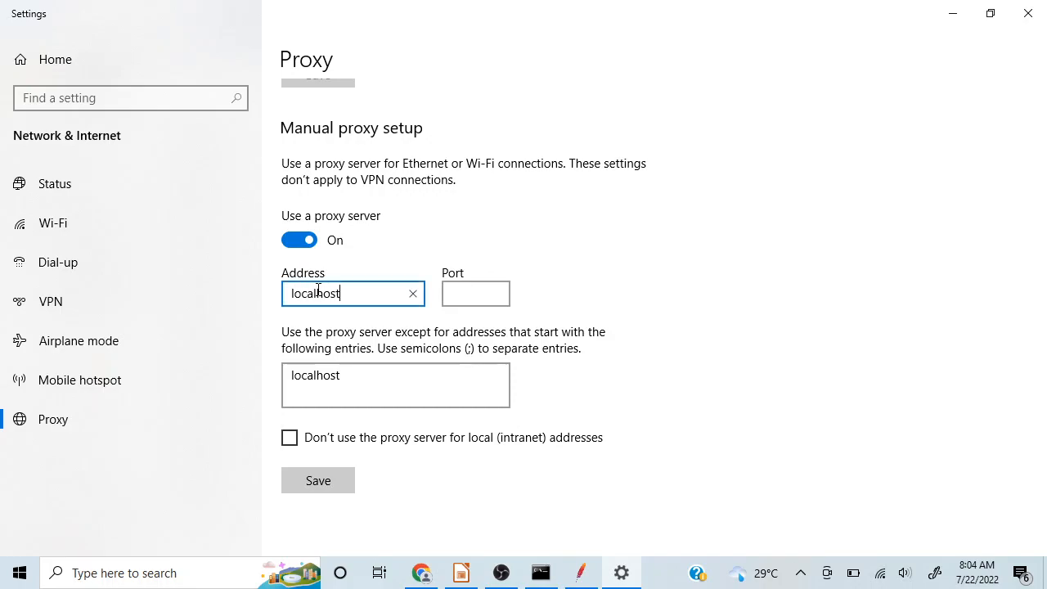
Look up the HTTP(S) Test Script Recorder's port in JMeter and set the manual proxy port to 8888.
{"action": "key", "text": "Tab"}
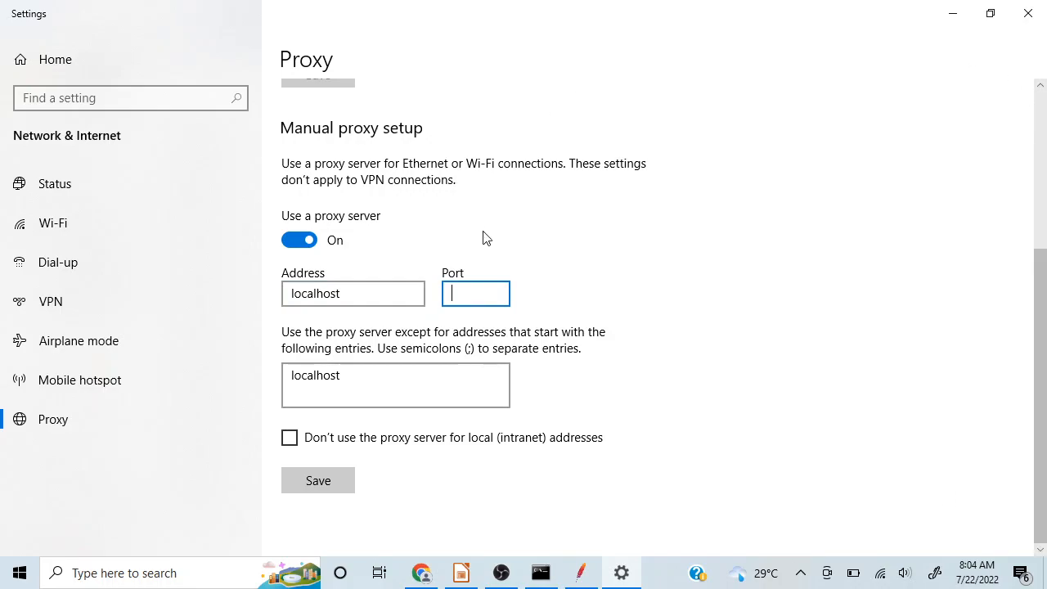
{"action": "left_click", "coordinate": [583, 580]}
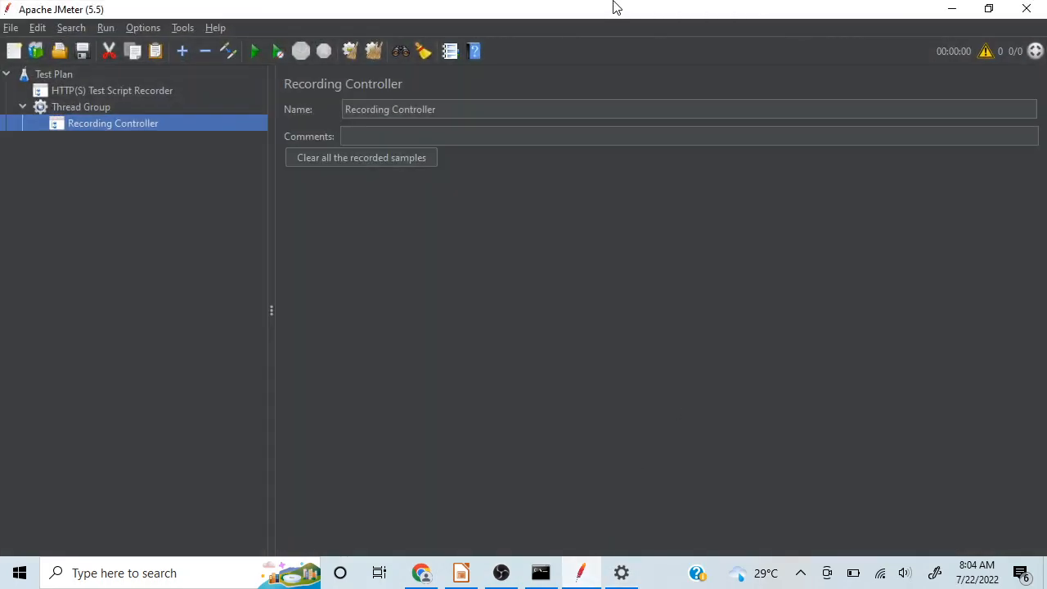
{"action": "left_click", "coordinate": [125, 92]}
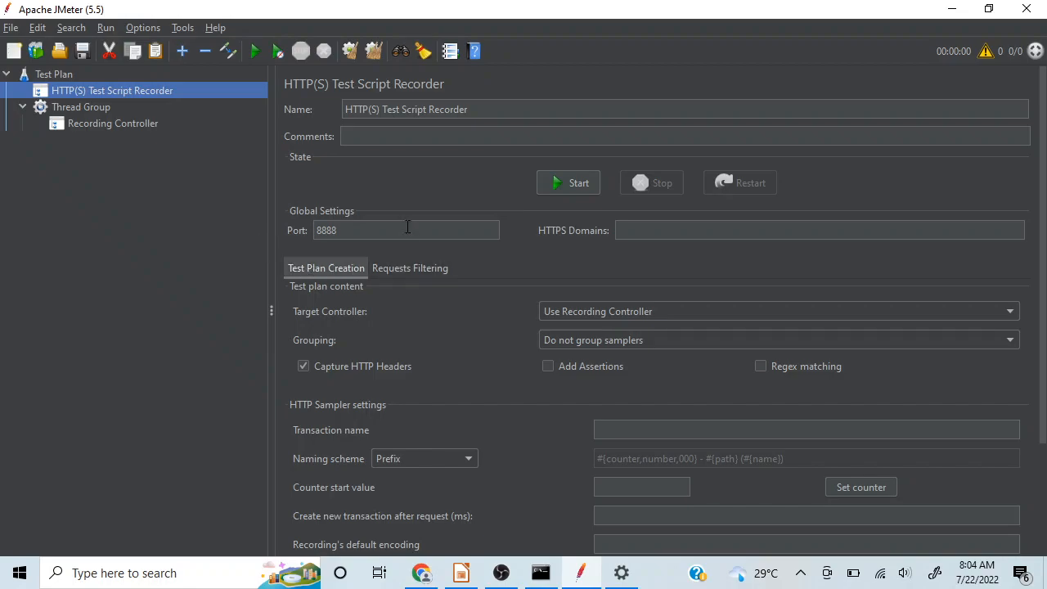
{"action": "left_click", "coordinate": [951, 8]}
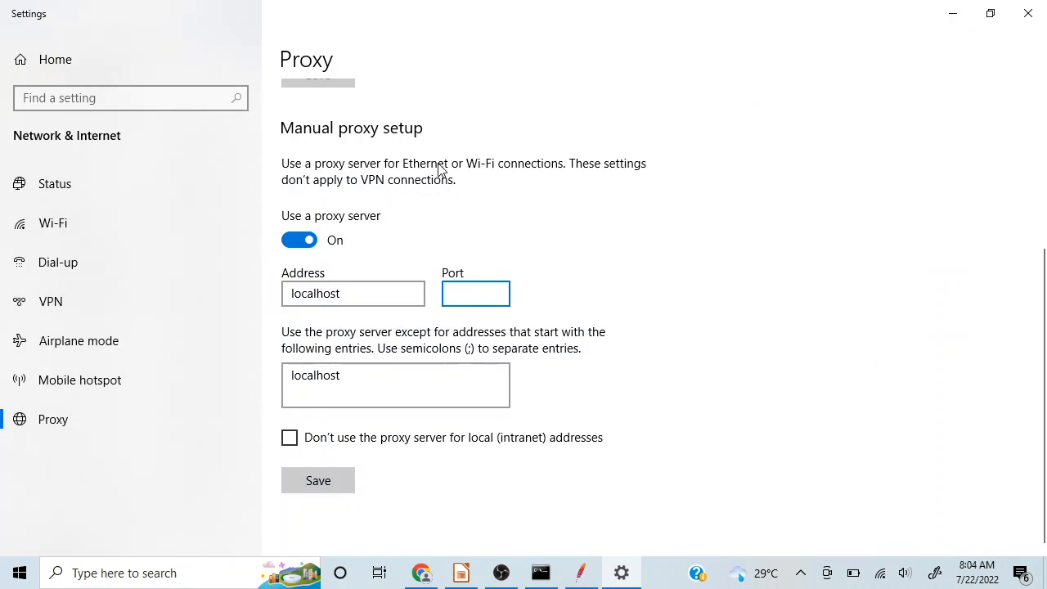
{"action": "type", "text": "8888"}
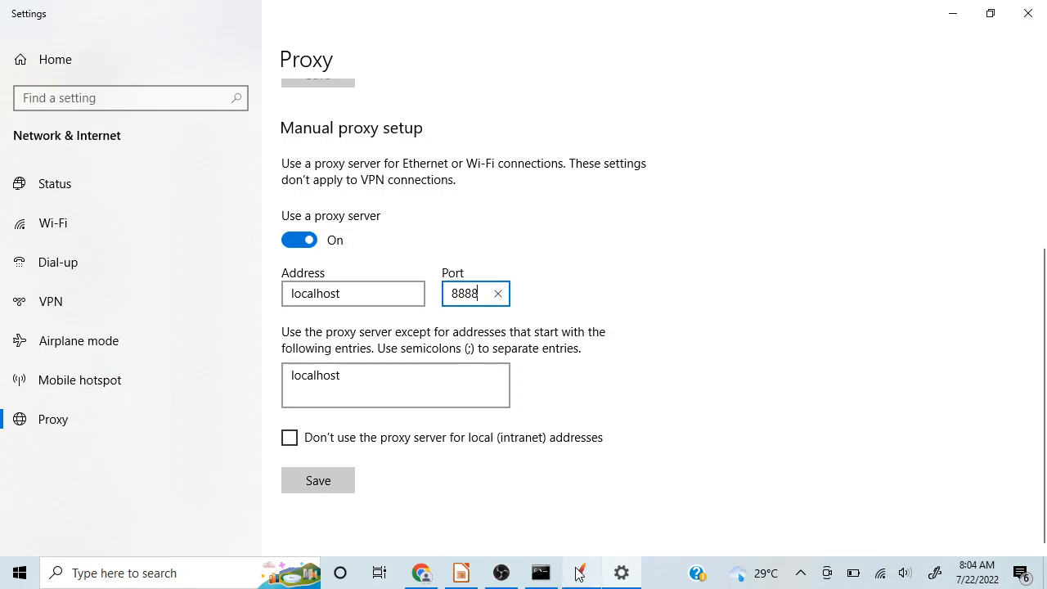
Compare the proxy port with JMeter's recorder port, then save the manual proxy settings and put away the Settings and Chrome windows.
{"action": "mouse_move", "coordinate": [579, 574]}
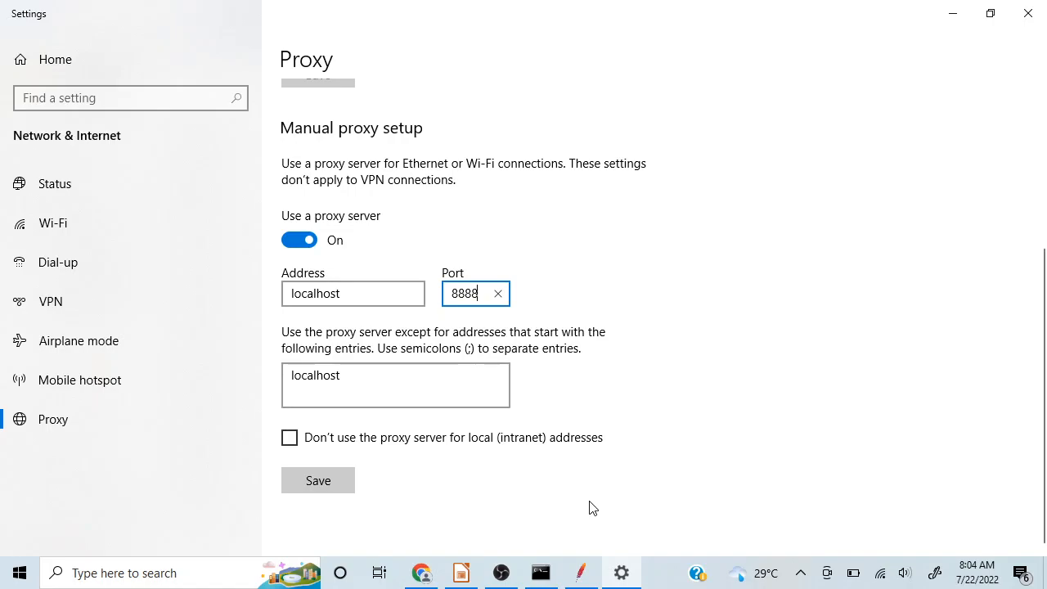
{"action": "left_click", "coordinate": [580, 572]}
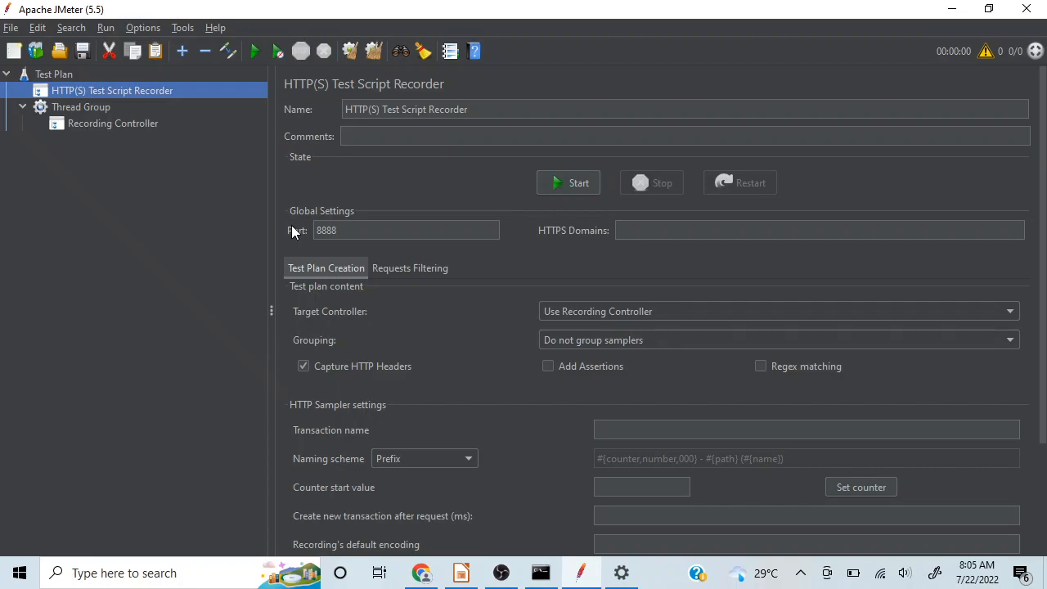
{"action": "left_click", "coordinate": [955, 9]}
{"action": "left_click", "coordinate": [668, 310]}
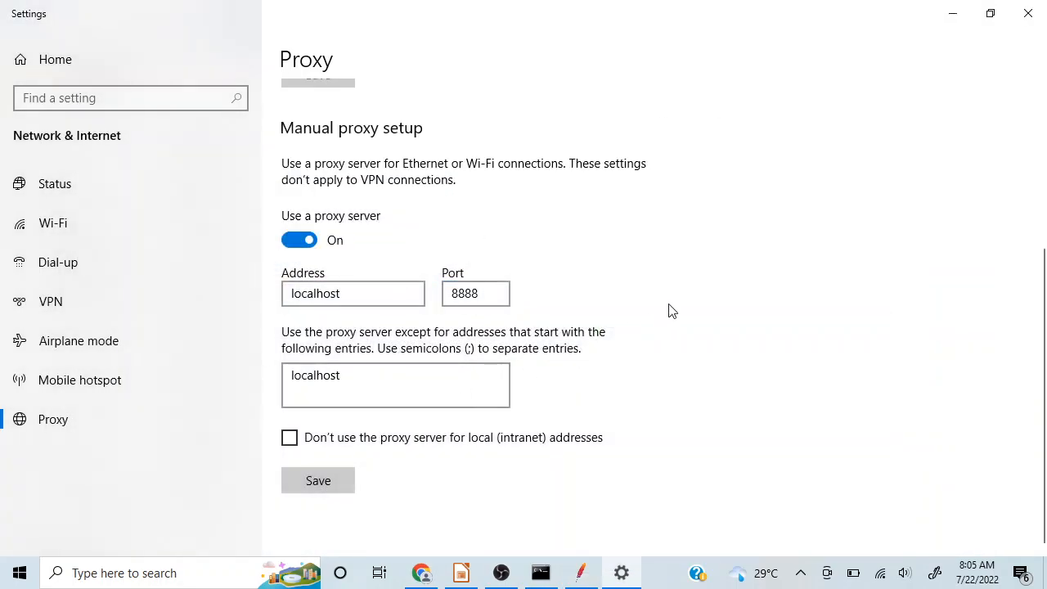
{"action": "left_click", "coordinate": [320, 479]}
{"action": "left_click", "coordinate": [1023, 9]}
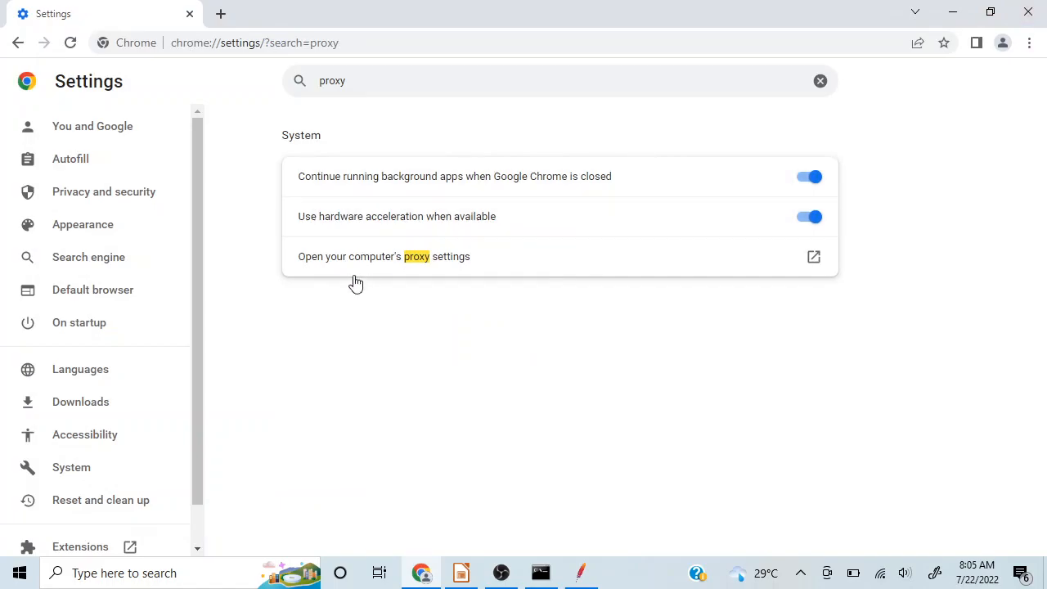
{"action": "left_click", "coordinate": [953, 11]}
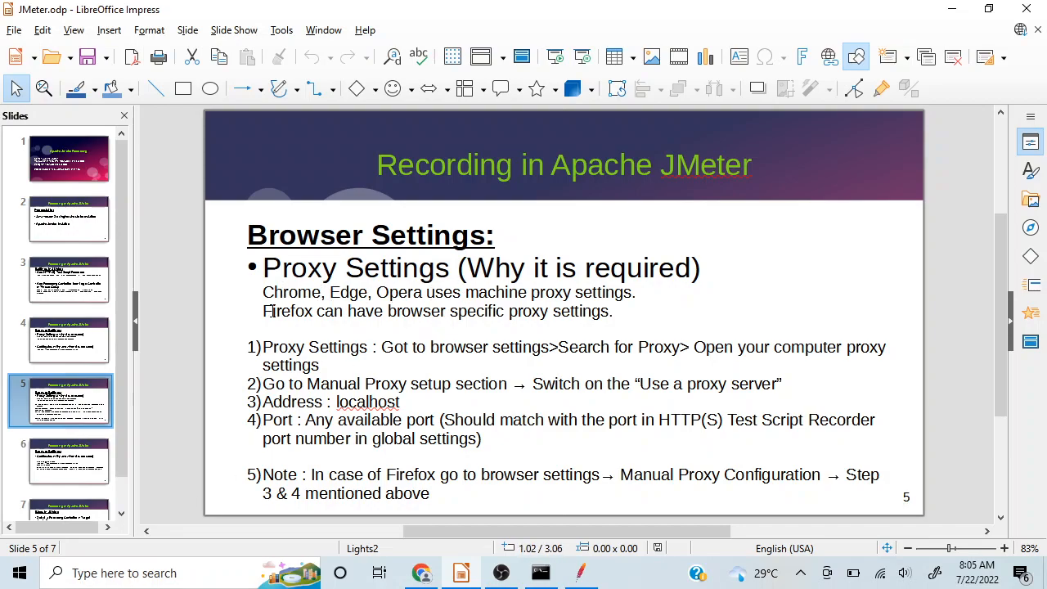
Launch Firefox from Windows search and decline making it the primary browser.
{"action": "left_click", "coordinate": [162, 578]}
{"action": "type", "text": "firefox"}
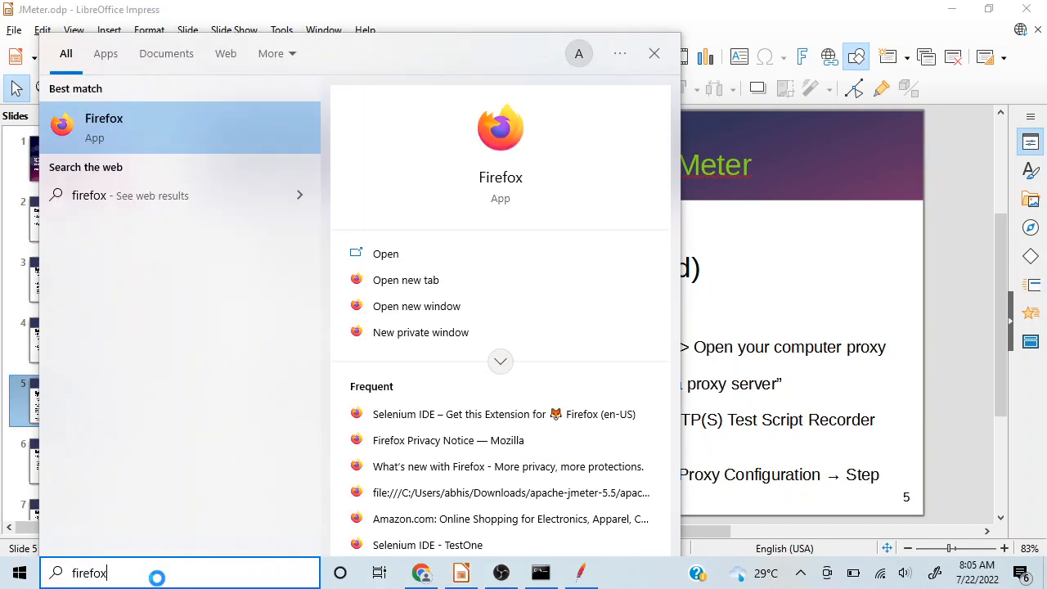
{"action": "key", "text": "Return"}
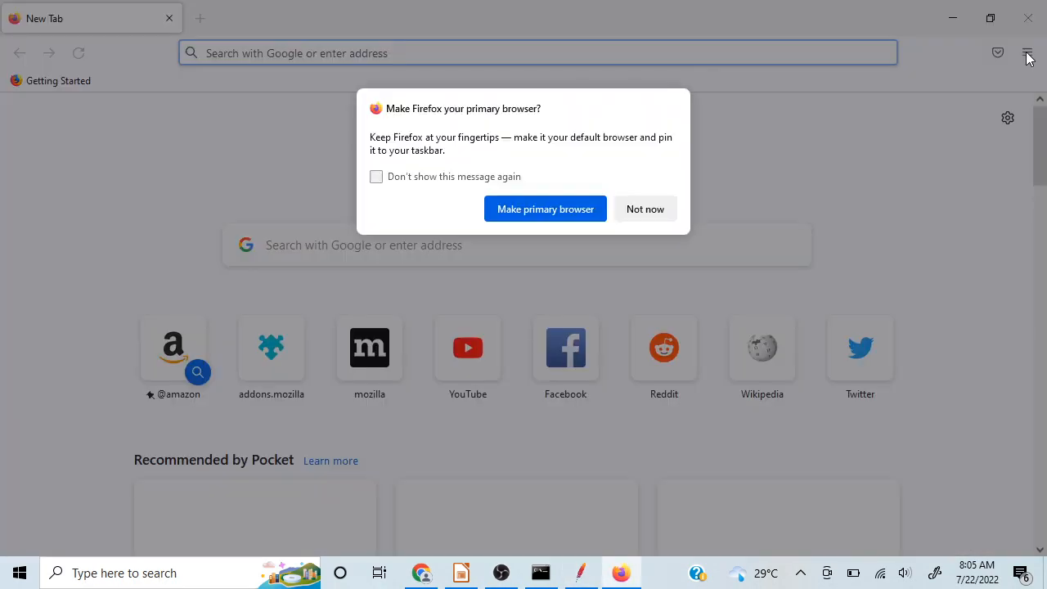
{"action": "left_click", "coordinate": [645, 209]}
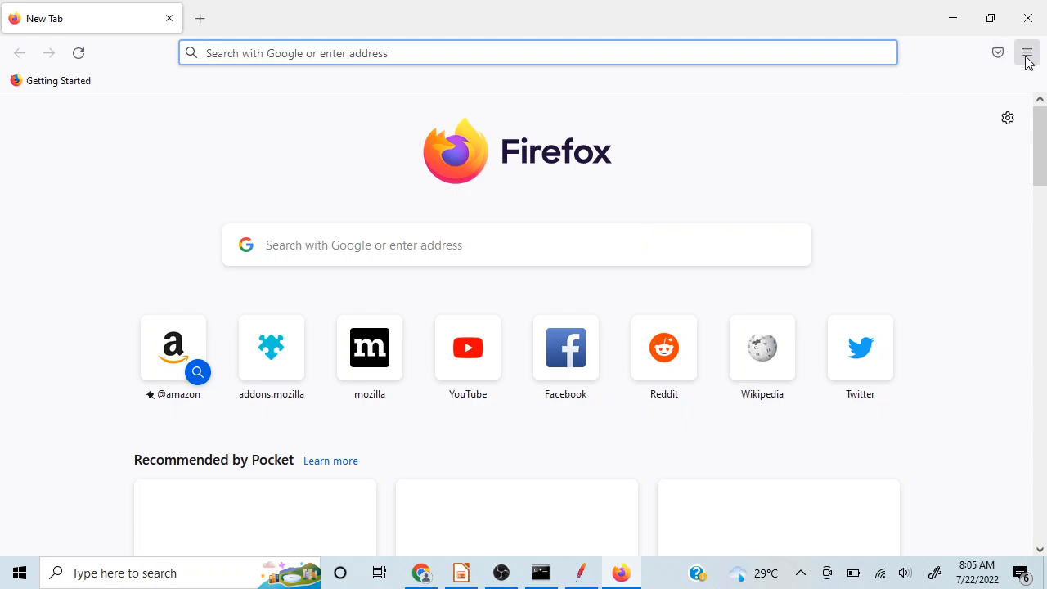
Search the Firefox settings for "proxy" and open the network Connection Settings.
{"action": "left_click", "coordinate": [1027, 57]}
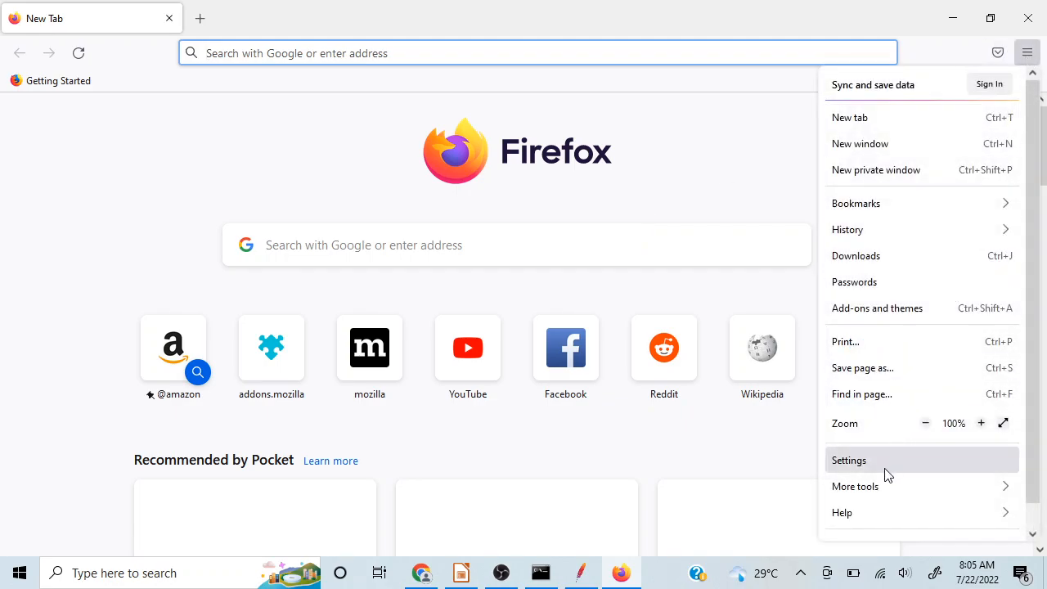
{"action": "left_click", "coordinate": [850, 461]}
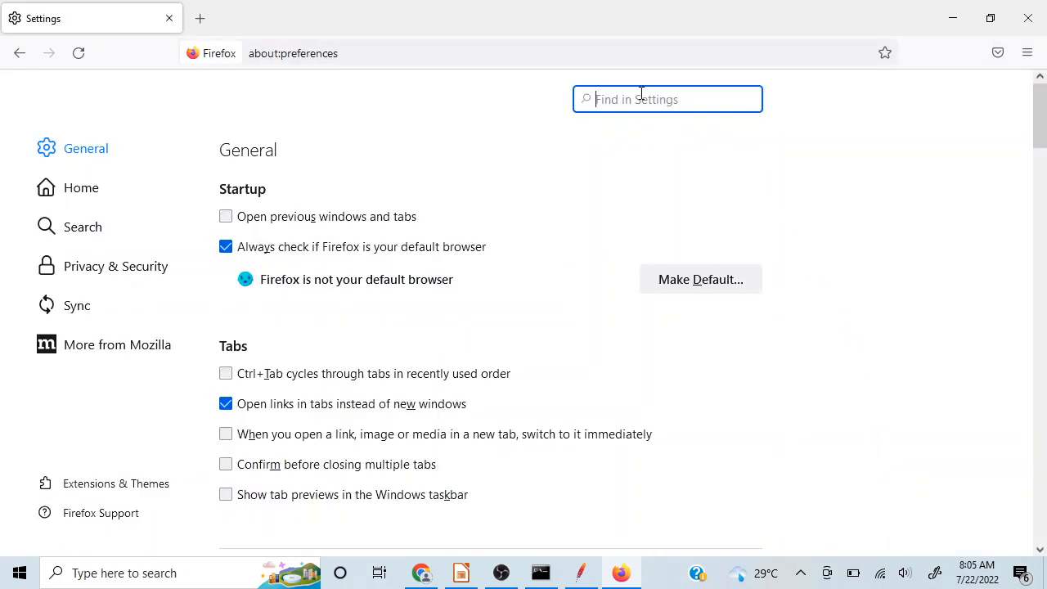
{"action": "type", "text": "proxy"}
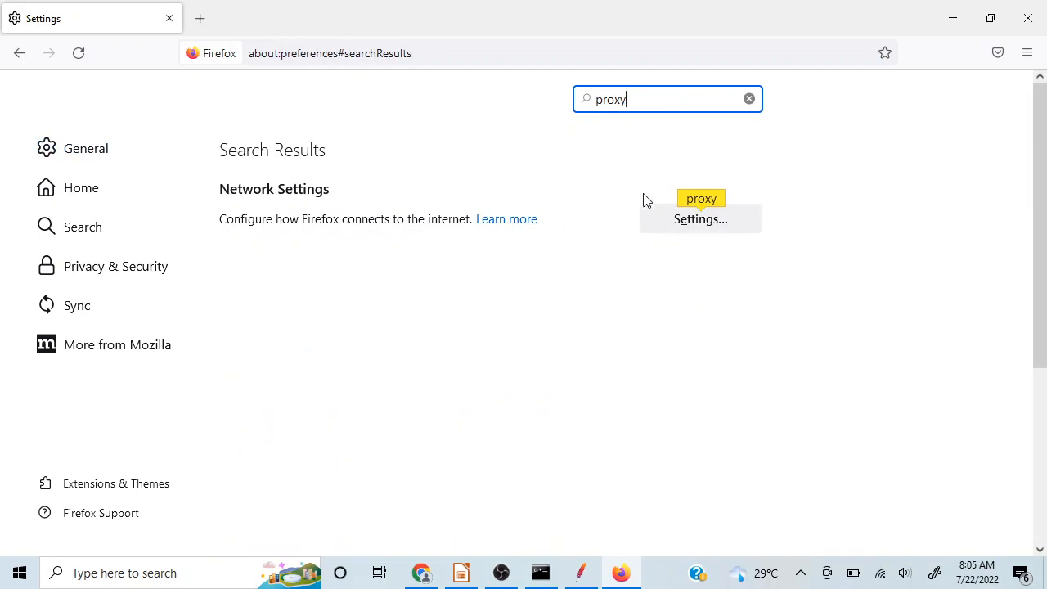
{"action": "left_click", "coordinate": [697, 226]}
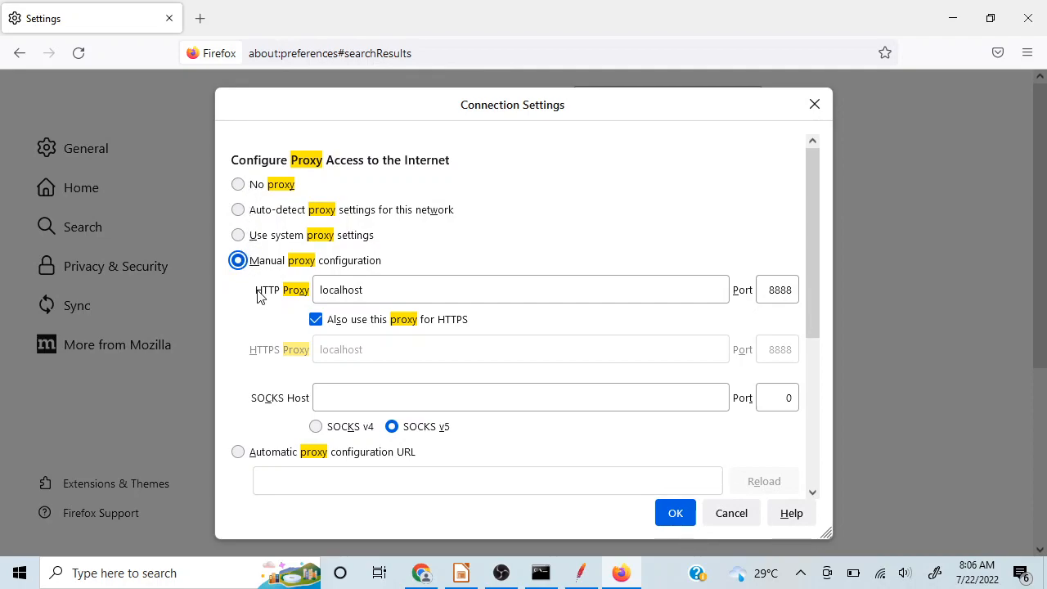
Enter localhost as the HTTP proxy and 8888 as its port in Firefox's manual proxy configuration.
{"action": "left_click", "coordinate": [379, 292]}
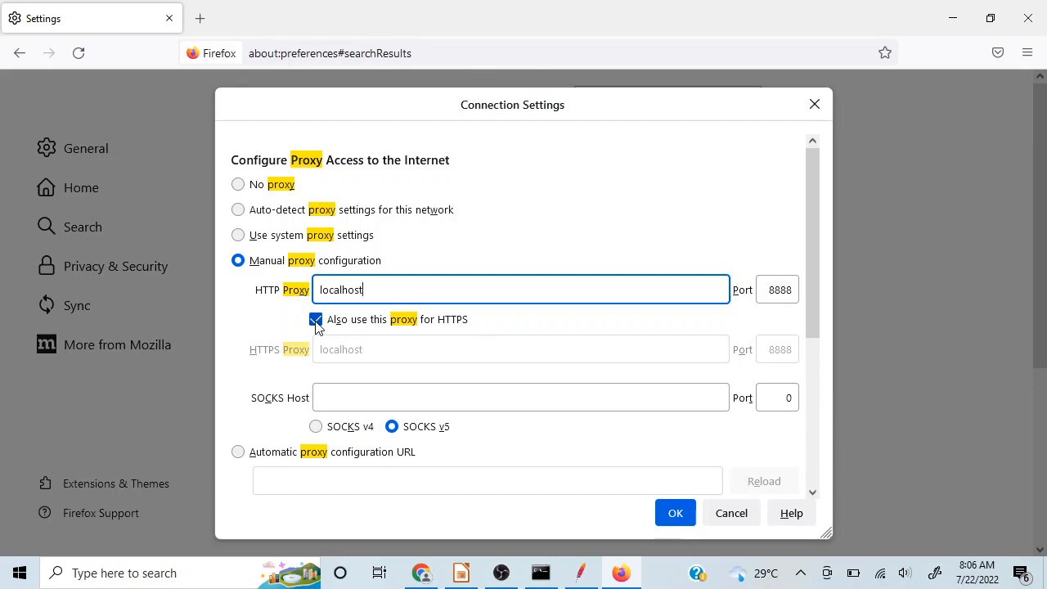
{"action": "left_click_drag", "start_coordinate": [316, 290], "coordinate": [374, 292]}
{"action": "type", "text": "localhos"}
{"action": "left_click", "coordinate": [786, 291]}
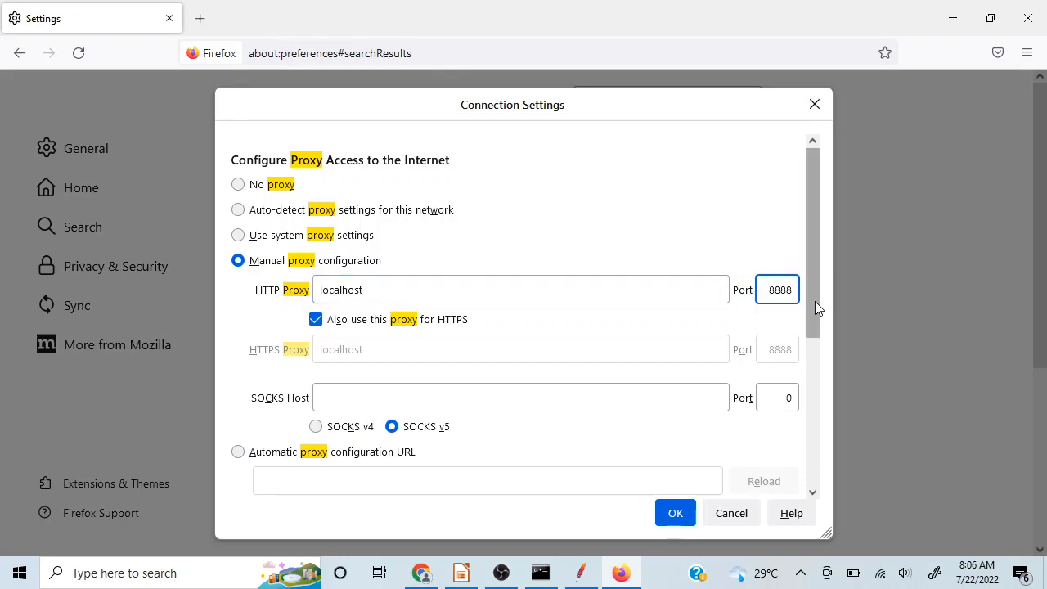
{"action": "key", "text": "BackSpace"}
{"action": "key", "text": "BackSpace"}
{"action": "key", "text": "BackSpace"}
{"action": "key", "text": "BackSpace"}
{"action": "type", "text": "8888"}
Keep the proxy also used for HTTPS after toggling the option off and on, accept the connection settings and close Firefox.
{"action": "left_click", "coordinate": [315, 320]}
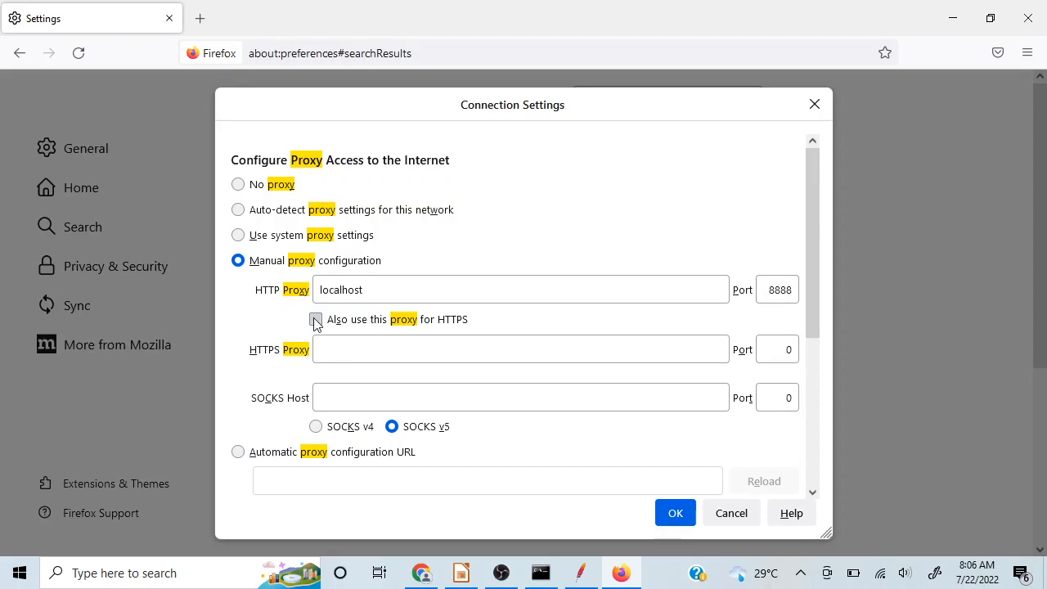
{"action": "left_click", "coordinate": [316, 320]}
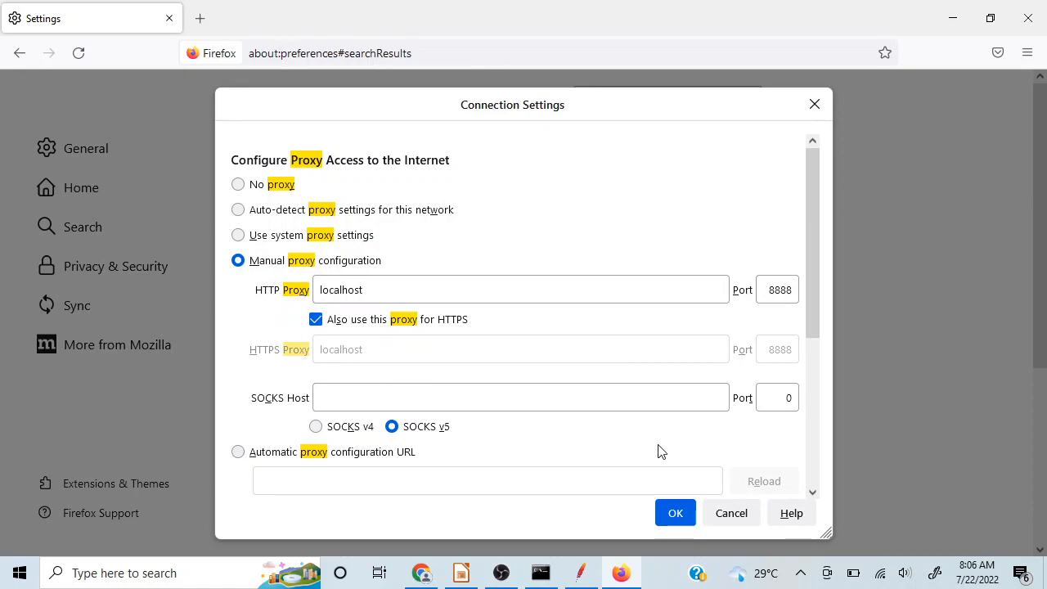
{"action": "left_click", "coordinate": [675, 522]}
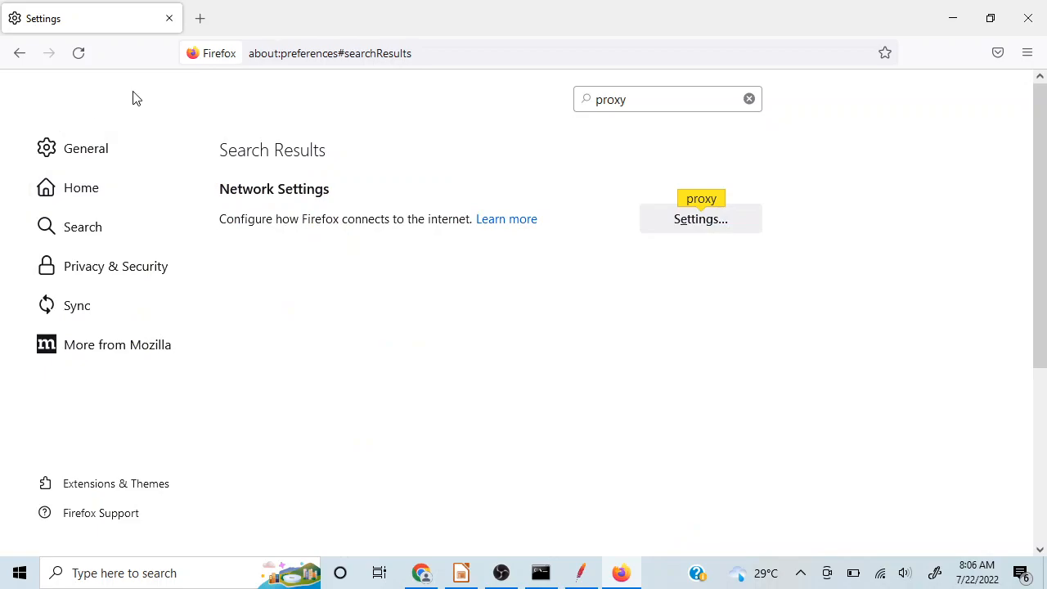
{"action": "left_click", "coordinate": [1037, 12]}
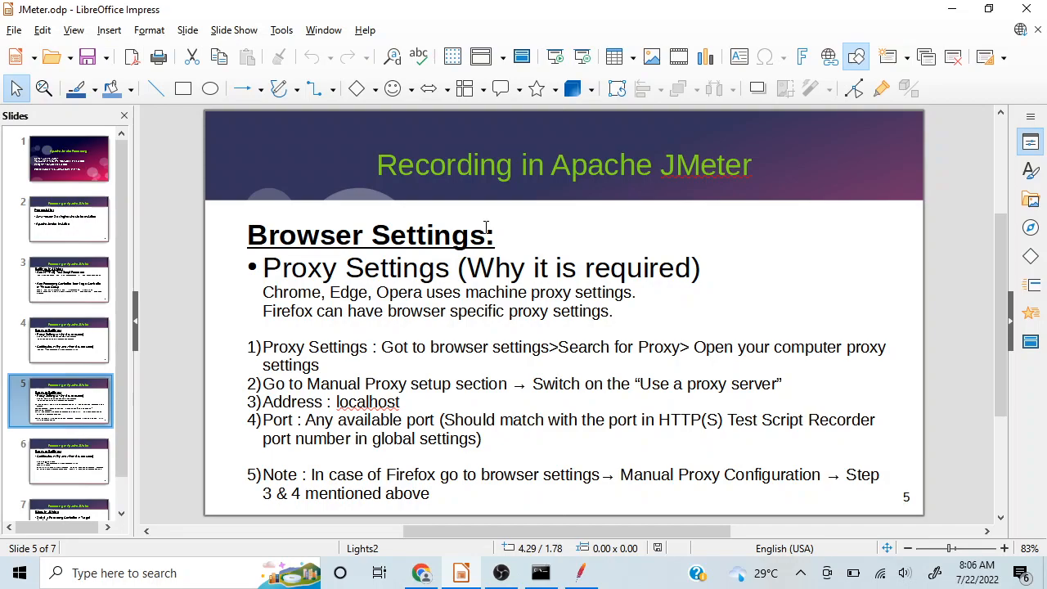
Switch to Apache JMeter, review the recorder's request filtering options and set its target controller to Test Plan > HTTP(S) Test Script Recorder.
{"action": "left_click", "coordinate": [942, 13]}
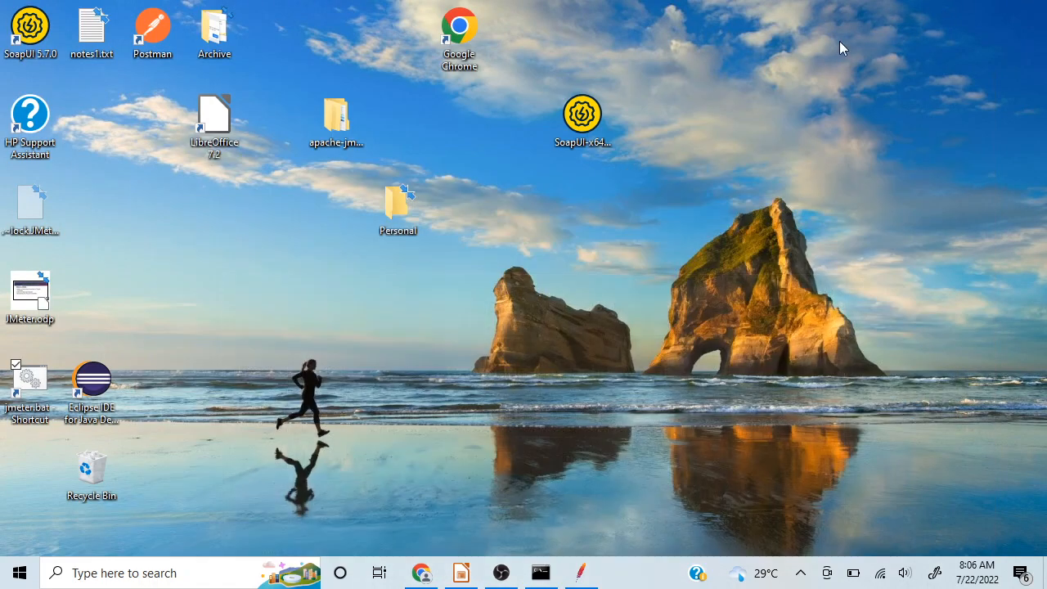
{"action": "left_click", "coordinate": [584, 575]}
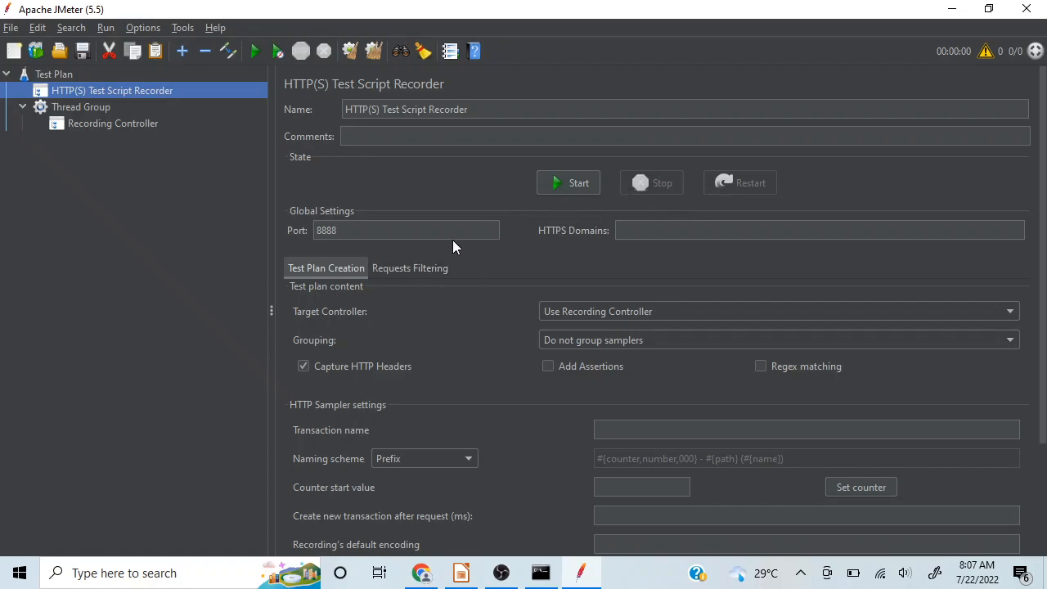
{"action": "left_click", "coordinate": [435, 269]}
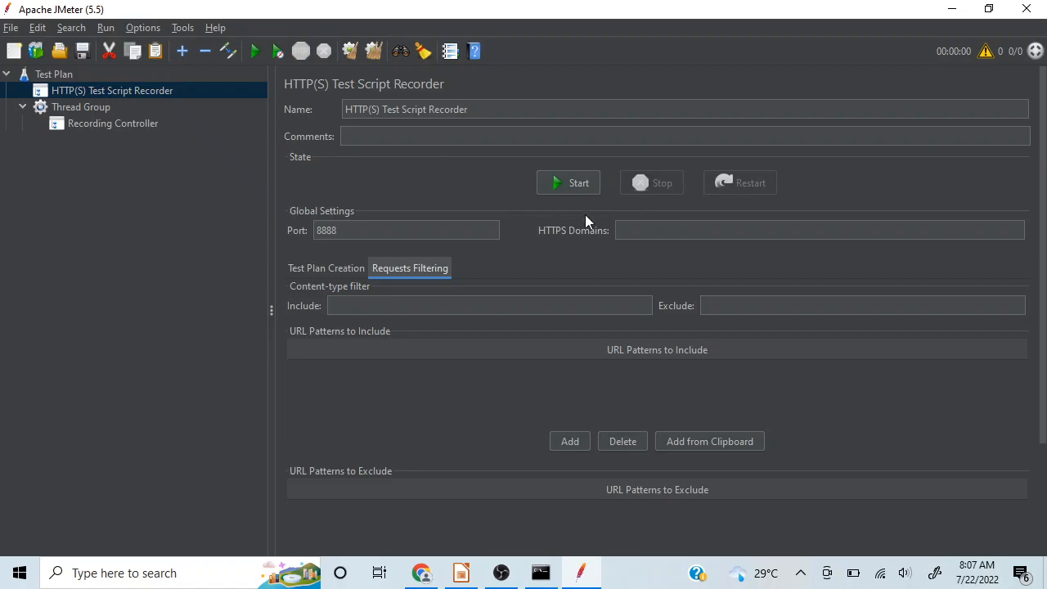
{"action": "left_click", "coordinate": [318, 270]}
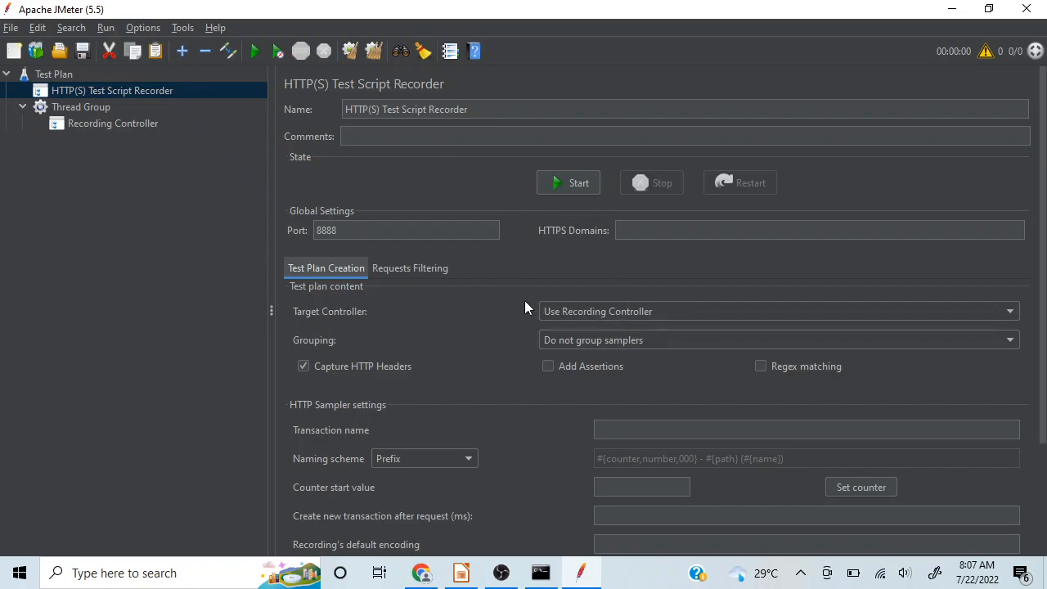
{"action": "left_click", "coordinate": [714, 312]}
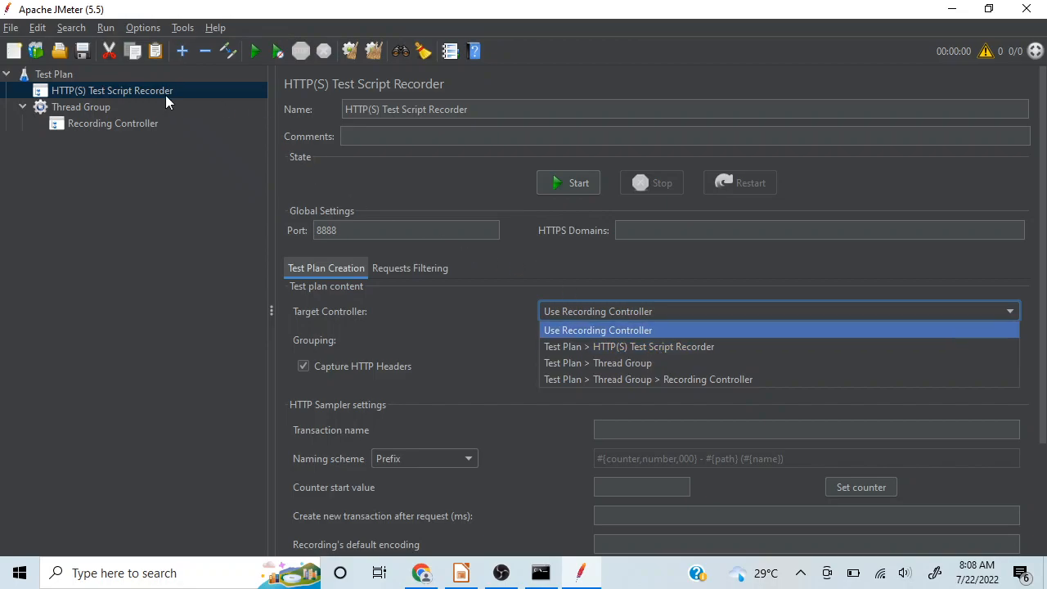
{"action": "left_click", "coordinate": [639, 346]}
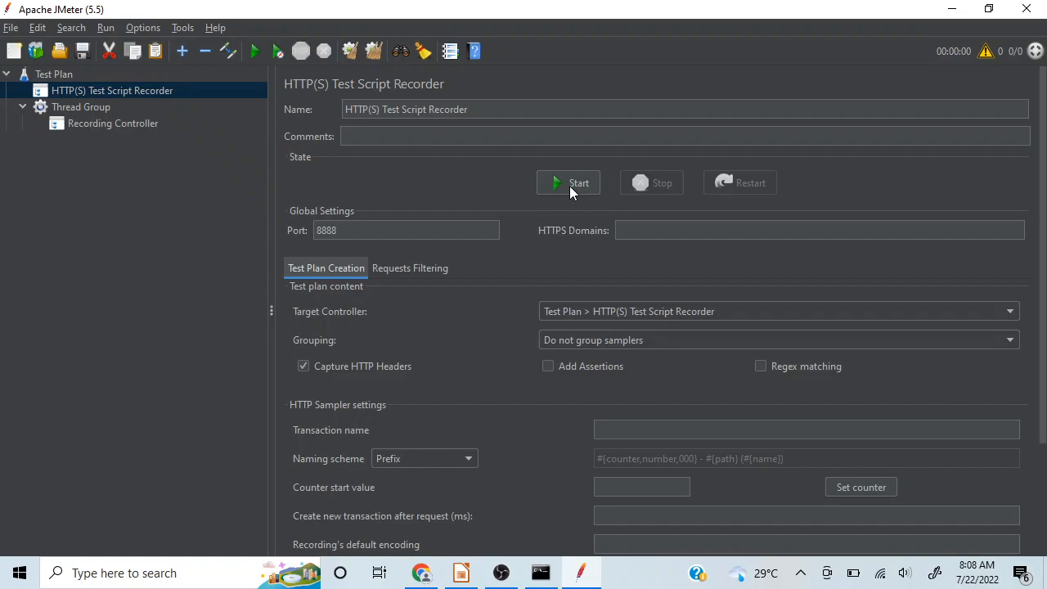
Close the Chrome window showing the proxy settings, open a fresh Chrome window and return to JMeter.
{"action": "left_click", "coordinate": [421, 572]}
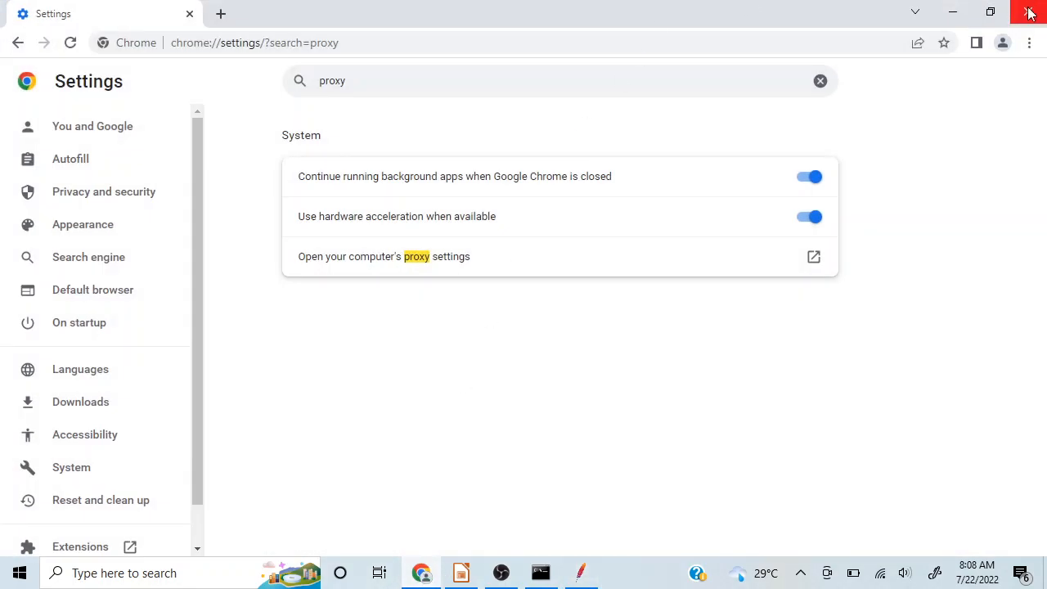
{"action": "left_click", "coordinate": [1029, 13]}
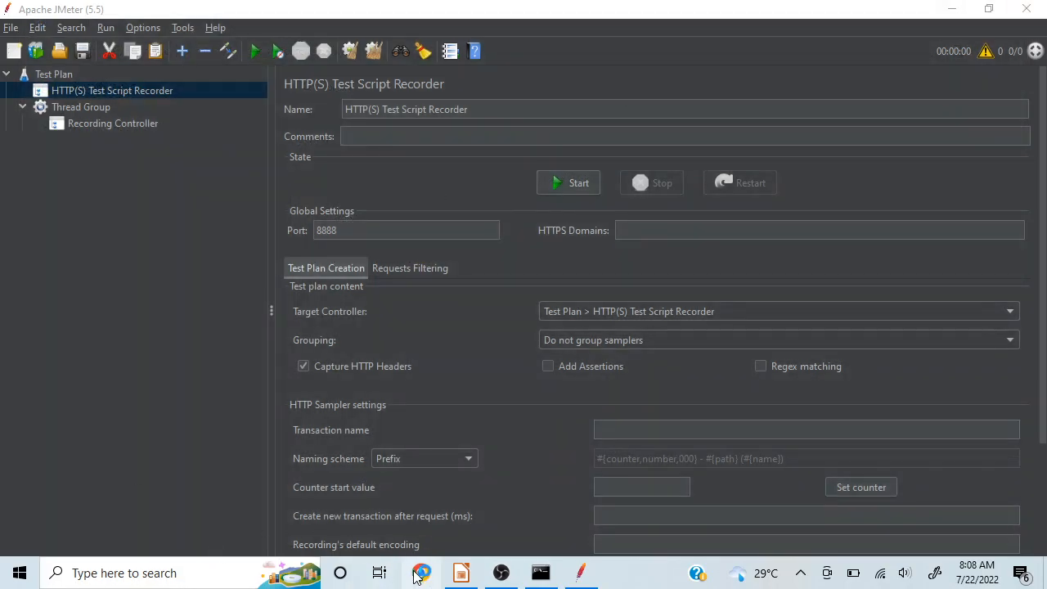
{"action": "left_click", "coordinate": [417, 574]}
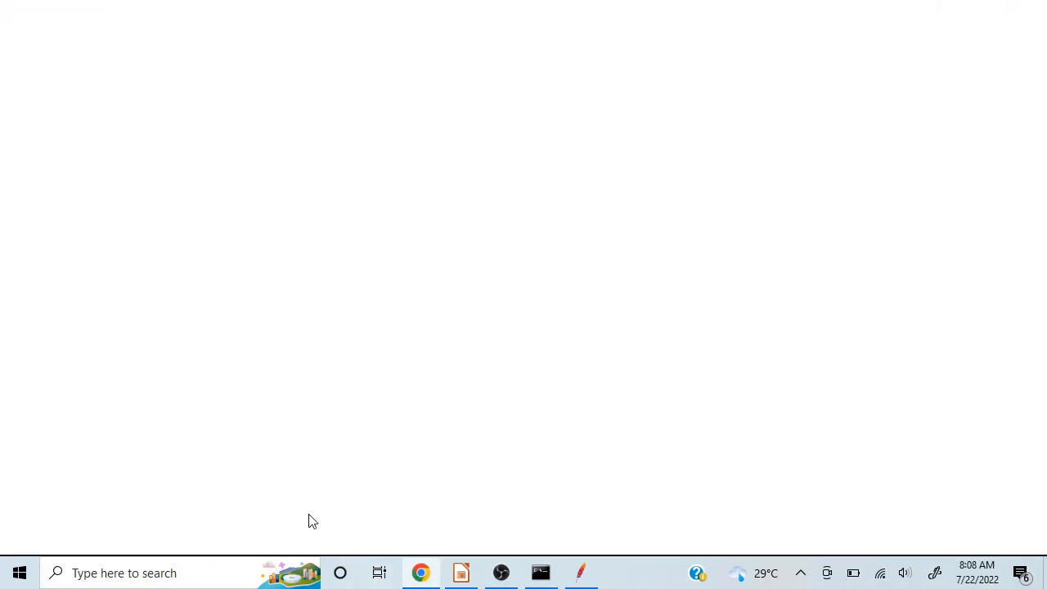
{"action": "left_click", "coordinate": [584, 574]}
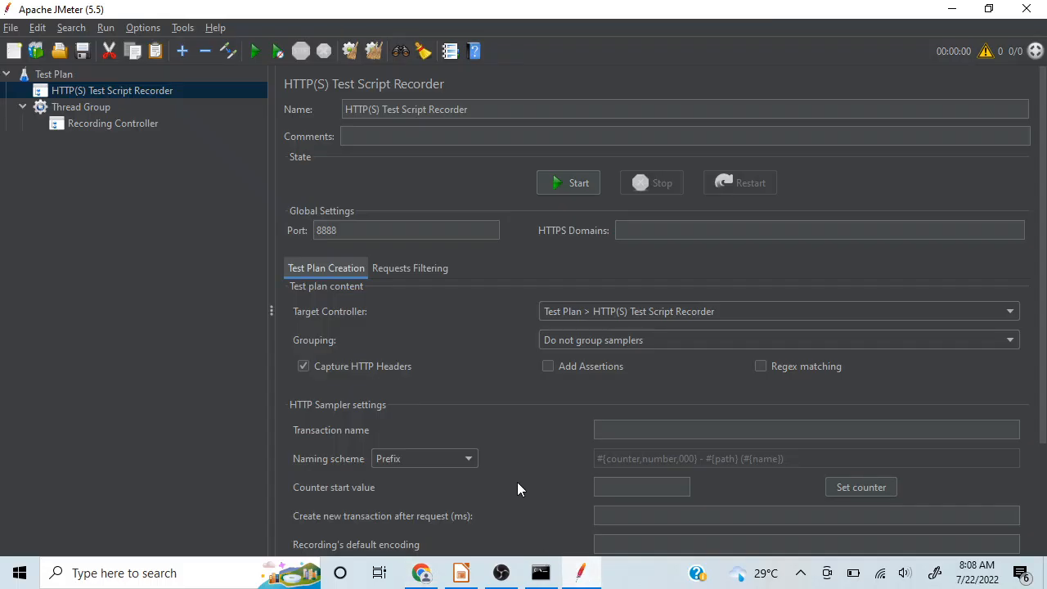
{"action": "left_click", "coordinate": [564, 187]}
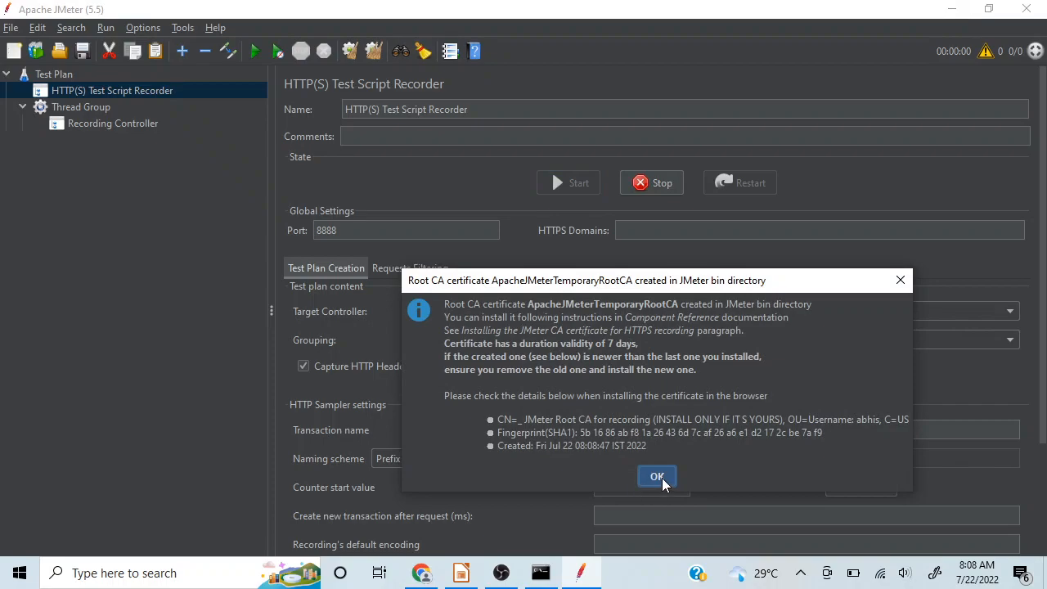
{"action": "left_click", "coordinate": [657, 477]}
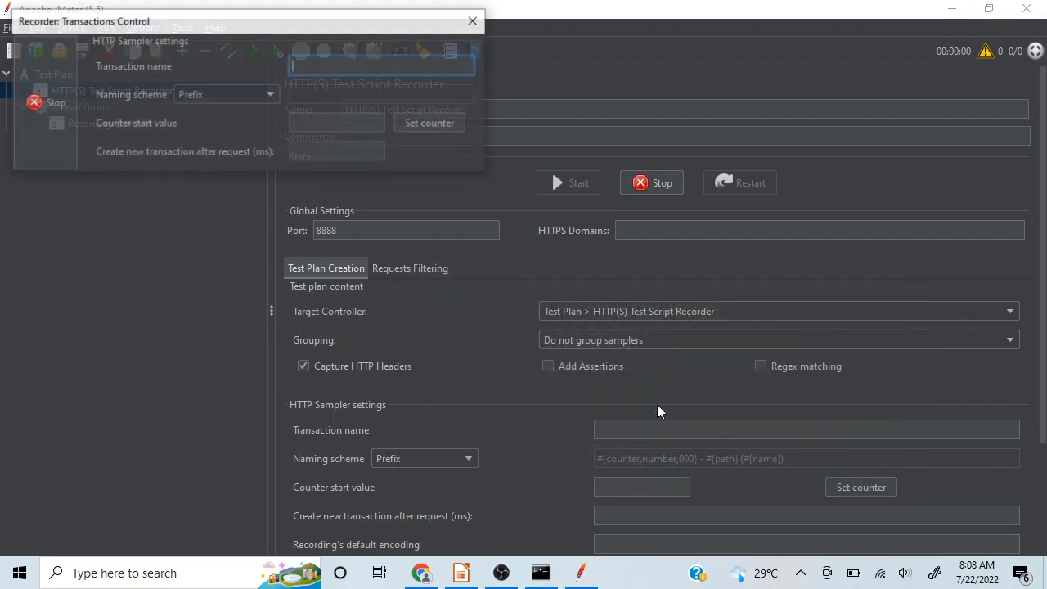
{"action": "left_click", "coordinate": [40, 116]}
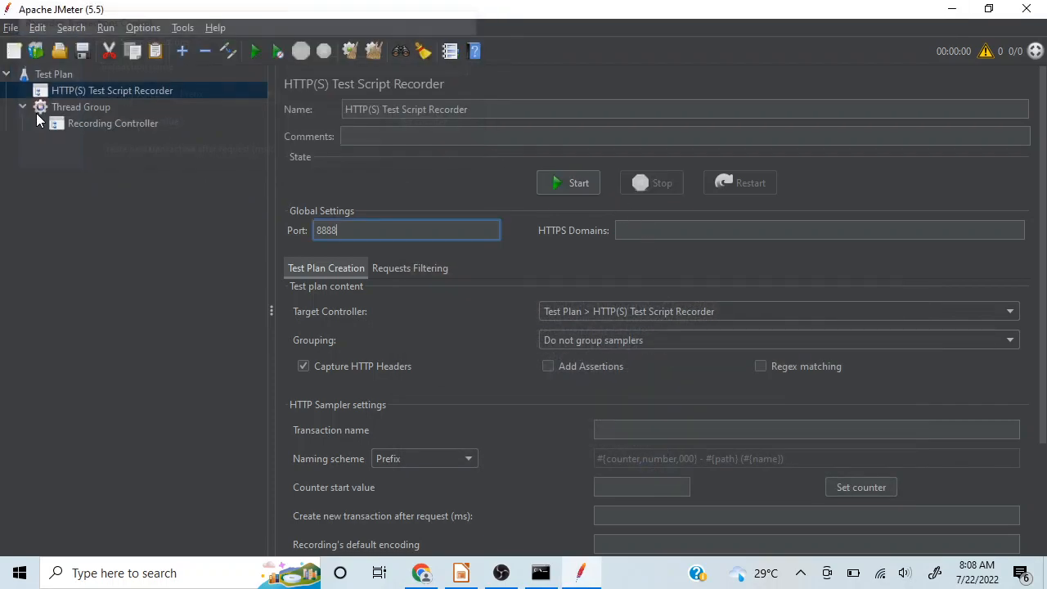
Try to load alibaba.com in Chrome with the recorder stopped, checking the recorder's port in JMeter before returning to the browser.
{"action": "left_click", "coordinate": [952, 8]}
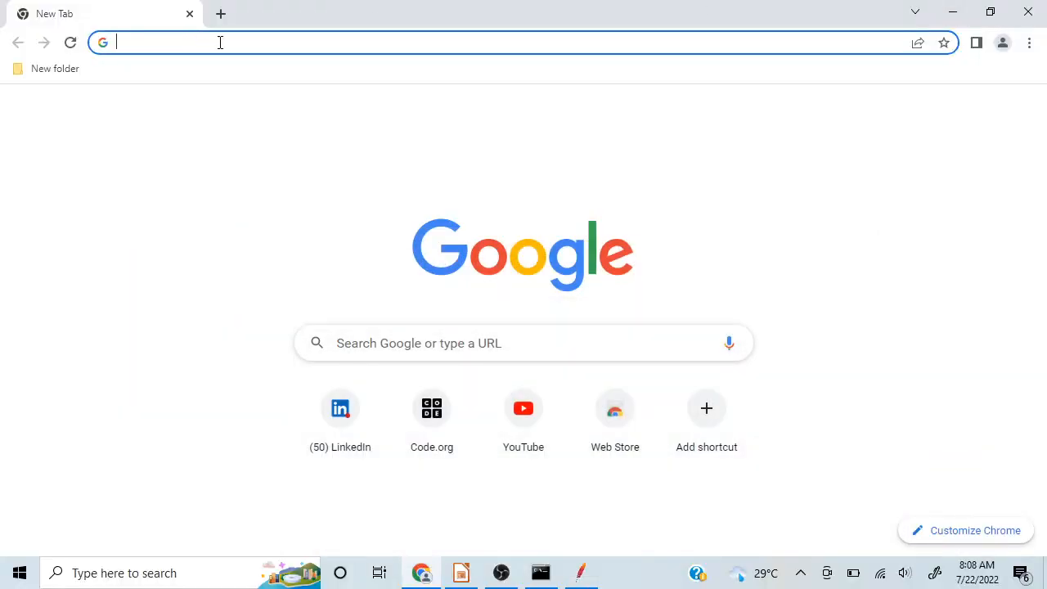
{"action": "type", "text": "alibaba.com"}
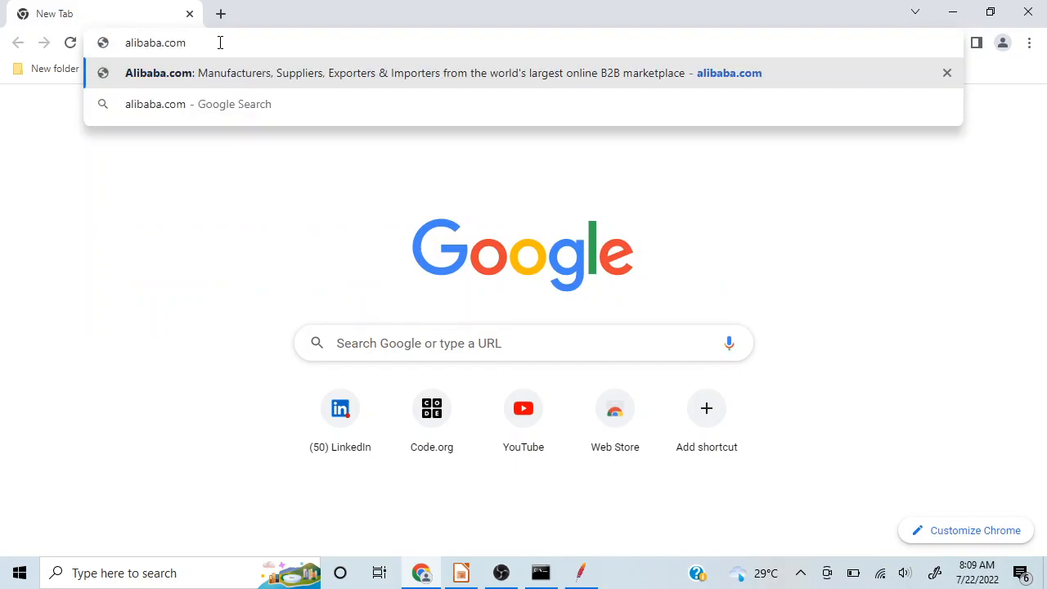
{"action": "key", "text": "Return"}
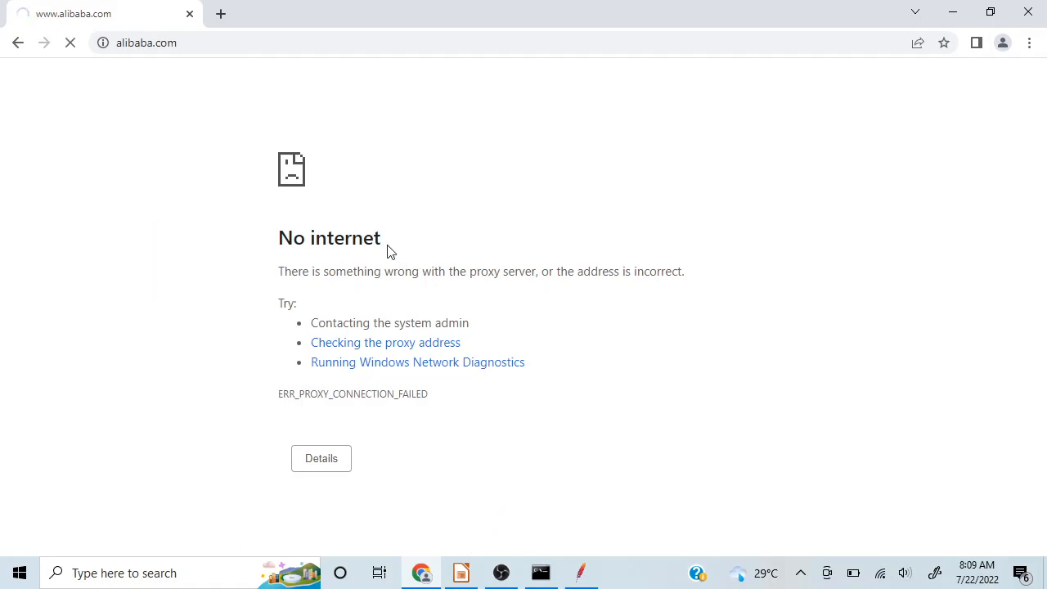
{"action": "left_click", "coordinate": [580, 573]}
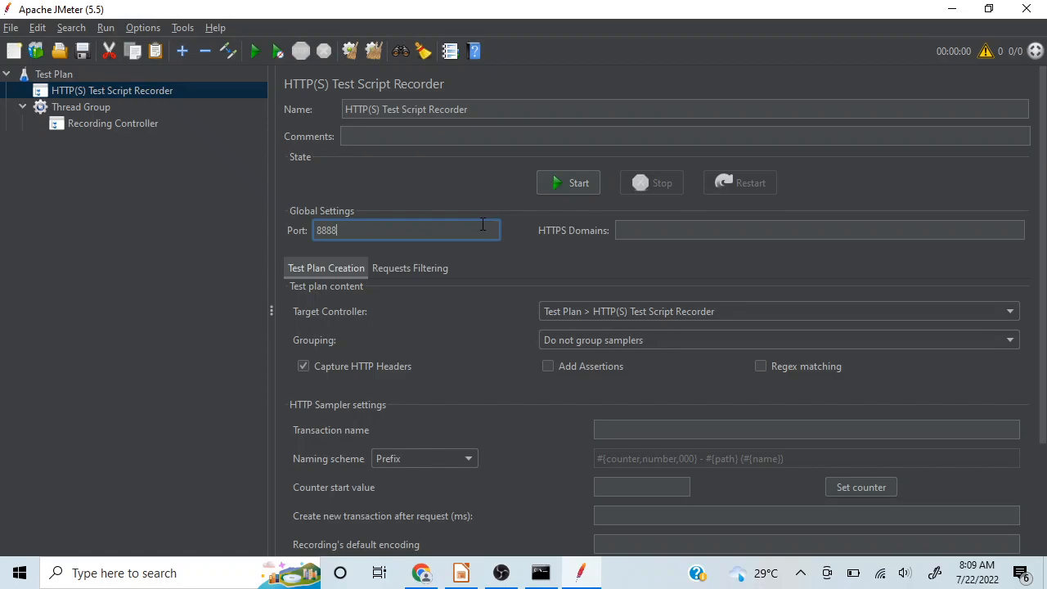
{"action": "left_click", "coordinate": [951, 9]}
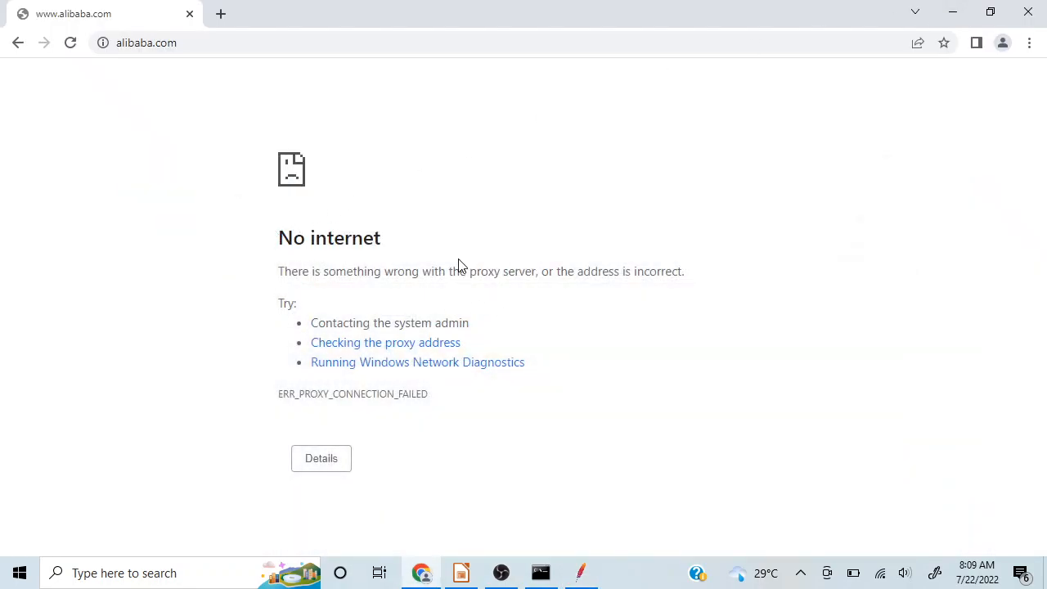
Start the JMeter recorder, accept the root CA certificate notice and place the Transactions Control window over the Chrome page.
{"action": "mouse_move", "coordinate": [580, 581]}
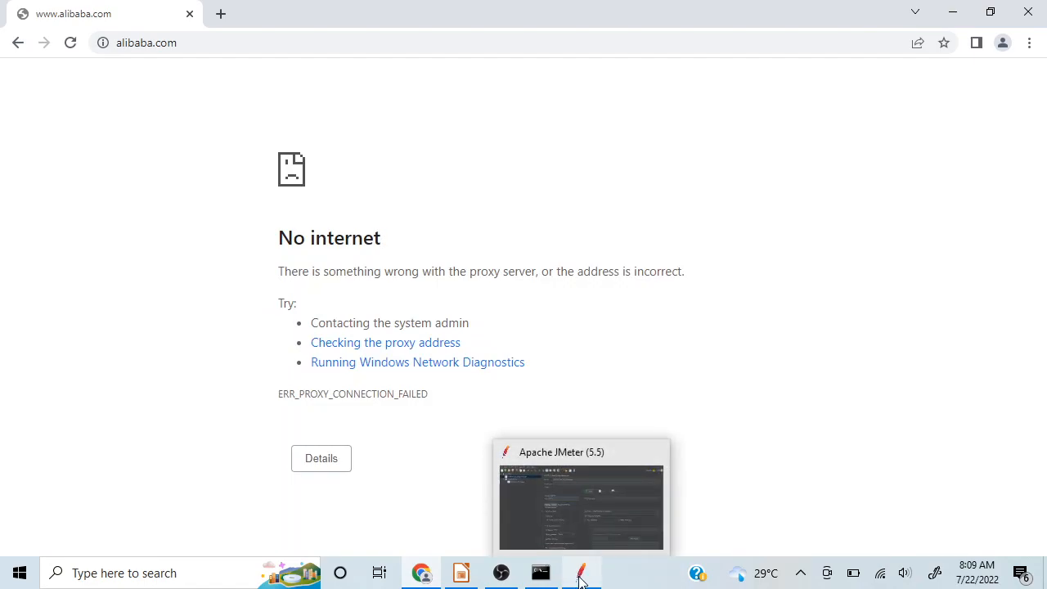
{"action": "left_click", "coordinate": [580, 579]}
{"action": "left_click", "coordinate": [559, 185]}
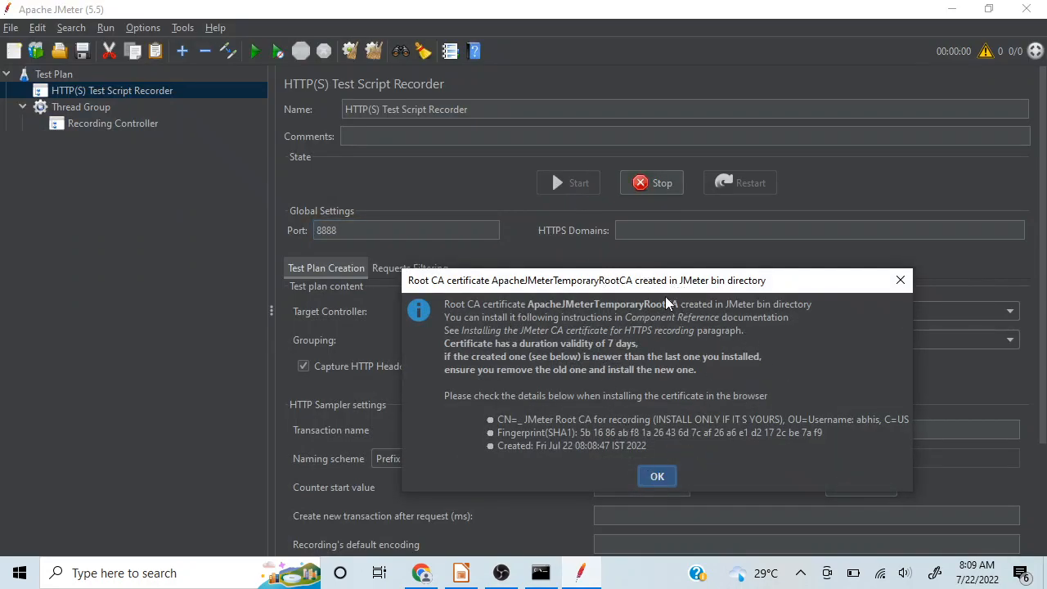
{"action": "left_click", "coordinate": [657, 477]}
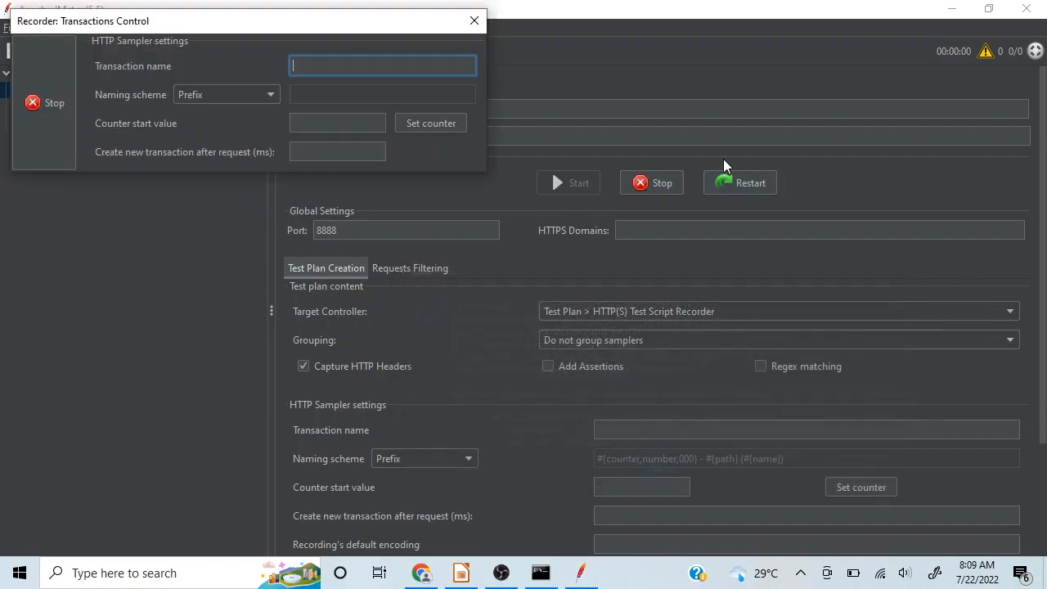
{"action": "left_click", "coordinate": [949, 12]}
{"action": "left_click_drag", "start_coordinate": [254, 23], "coordinate": [566, 140]}
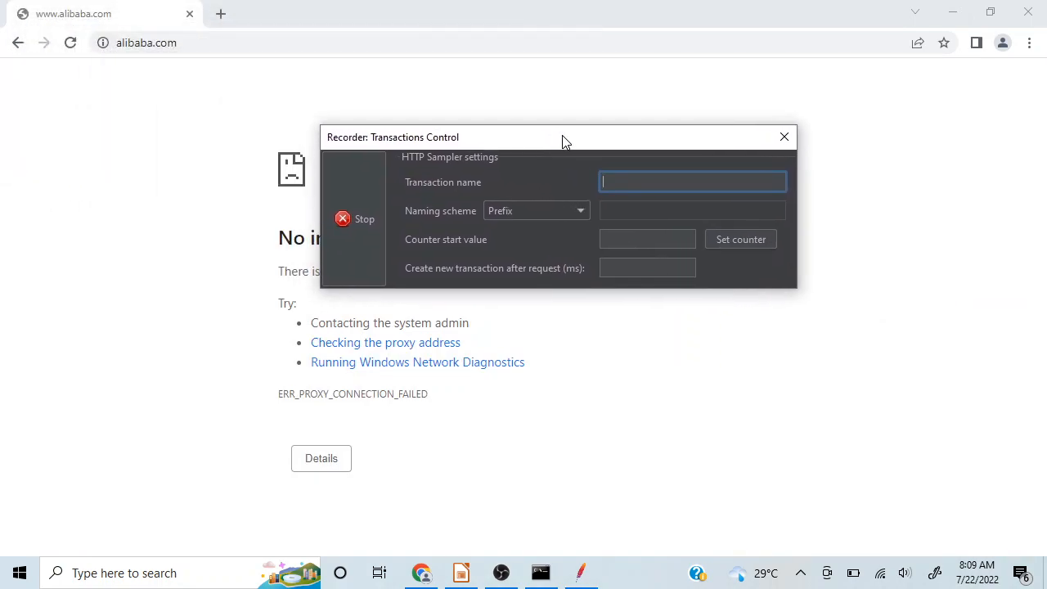
Reload alibaba.com in Chrome and proceed to the site past the certificate privacy warning.
{"action": "left_click", "coordinate": [70, 45]}
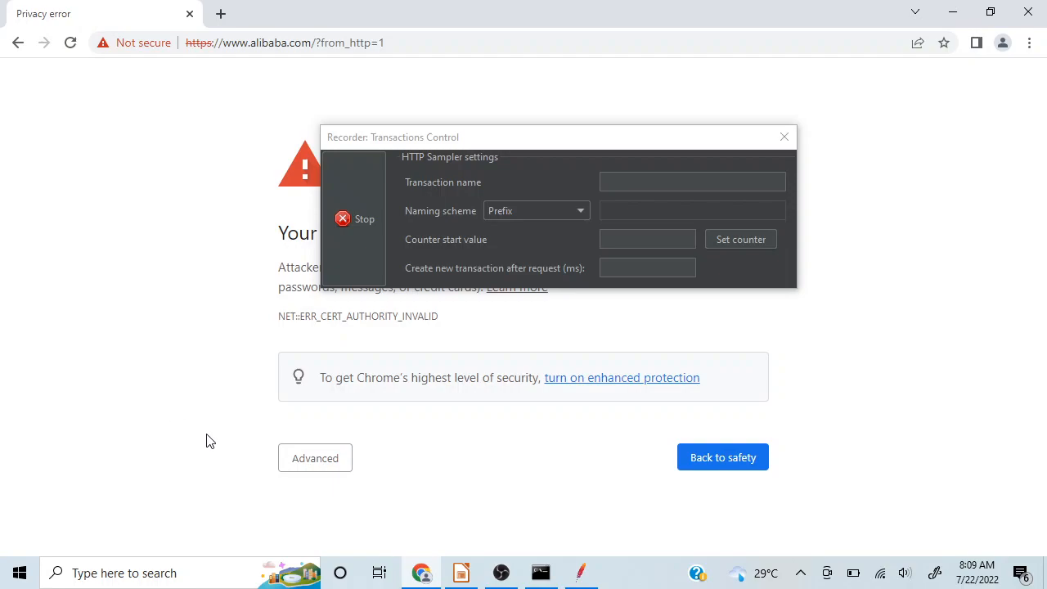
{"action": "left_click", "coordinate": [304, 464]}
{"action": "scroll", "coordinate": [180, 371], "scroll_direction": "down", "scroll_amount": 1}
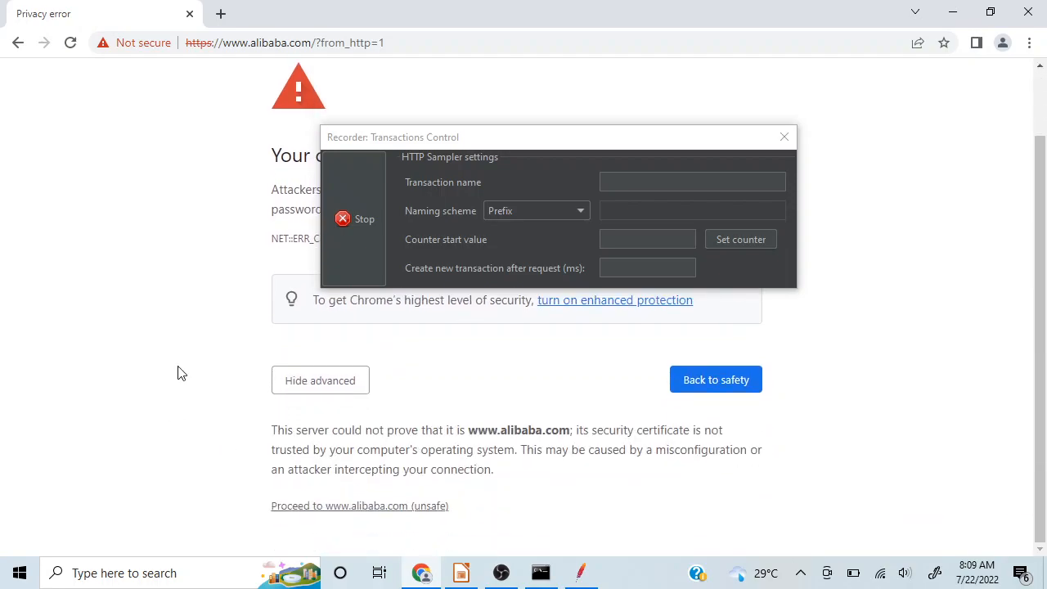
{"action": "left_click", "coordinate": [360, 507]}
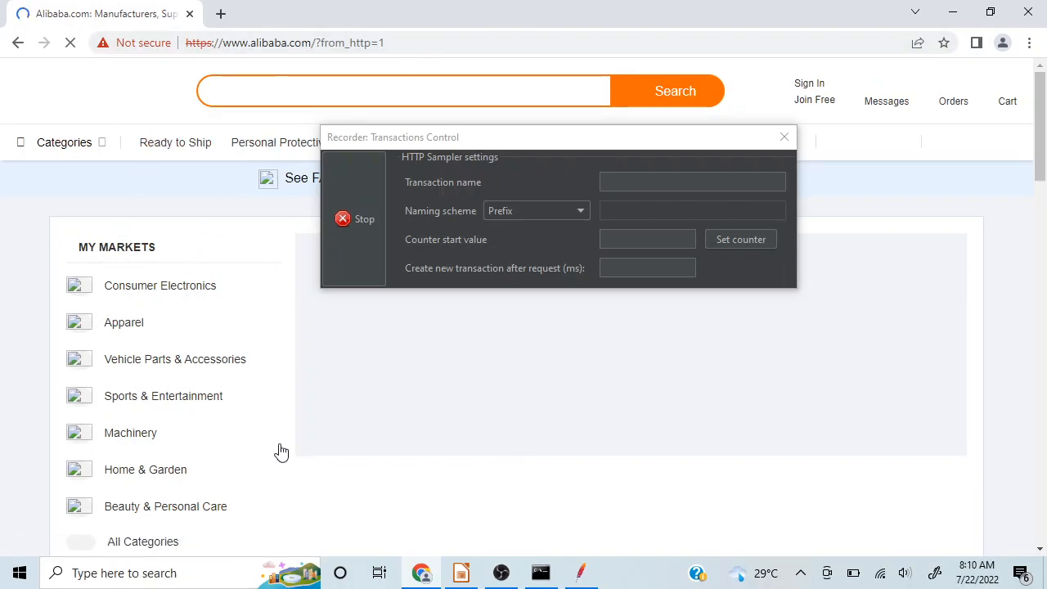
Expand the HTTP(S) Test Script Recorder in JMeter and examine the details of each captured request.
{"action": "left_click", "coordinate": [583, 575]}
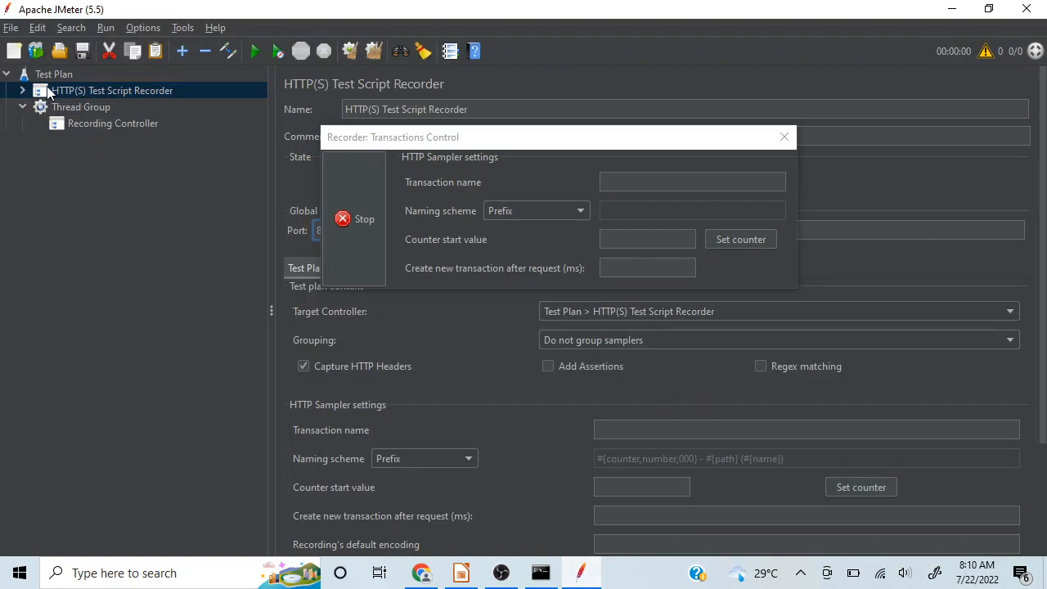
{"action": "left_click", "coordinate": [23, 91]}
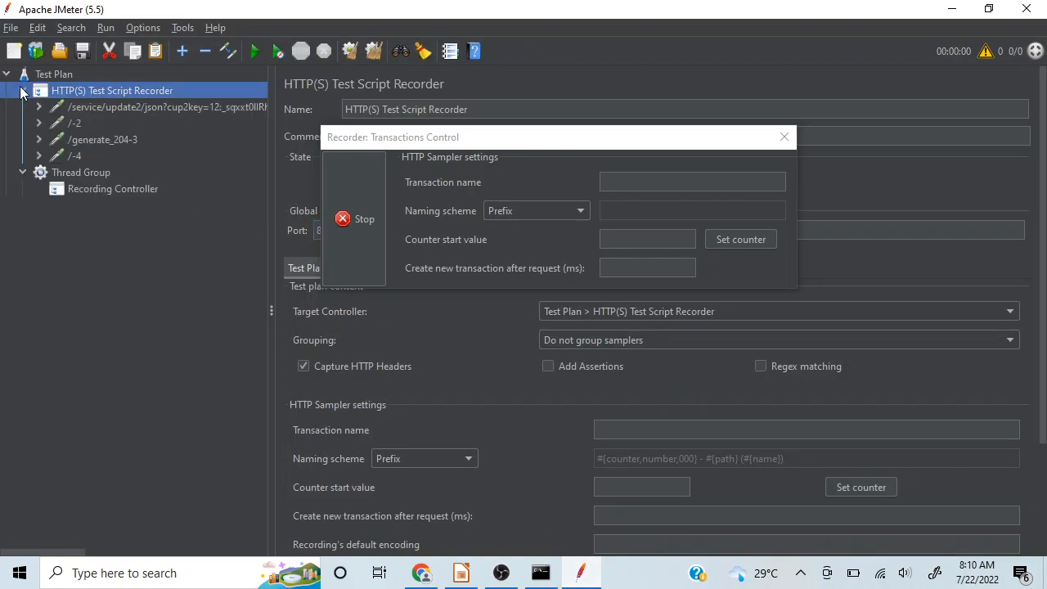
{"action": "left_click_drag", "start_coordinate": [558, 140], "coordinate": [588, 275]}
{"action": "left_click", "coordinate": [115, 108]}
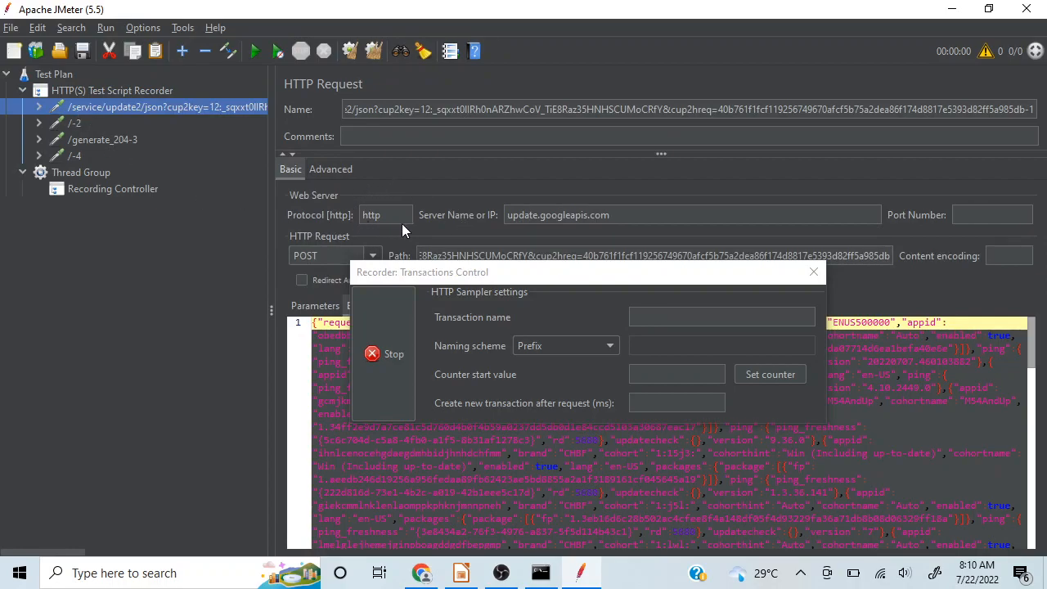
{"action": "left_click", "coordinate": [98, 123]}
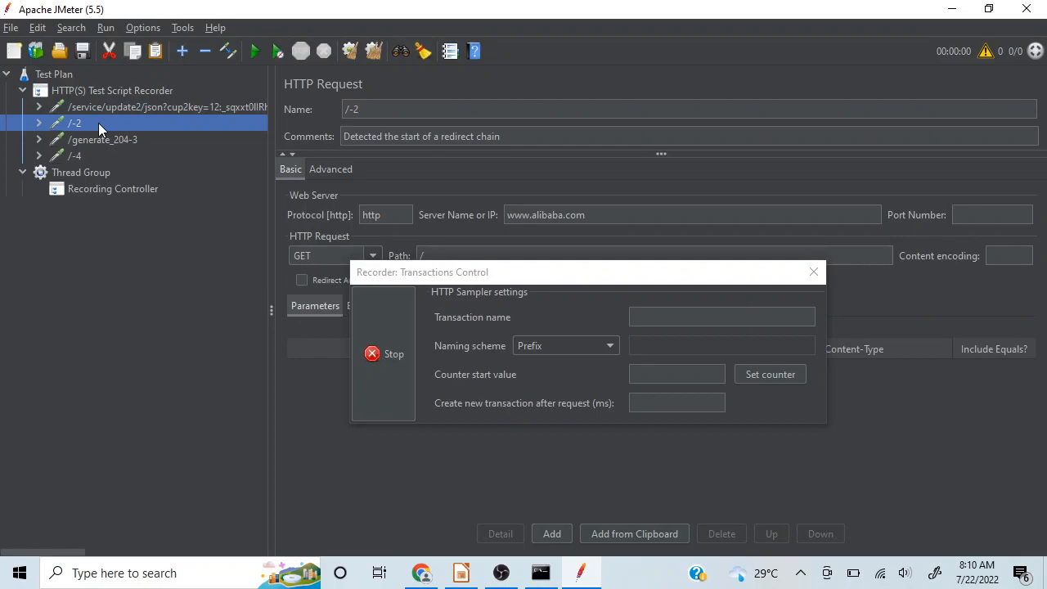
{"action": "left_click", "coordinate": [95, 140]}
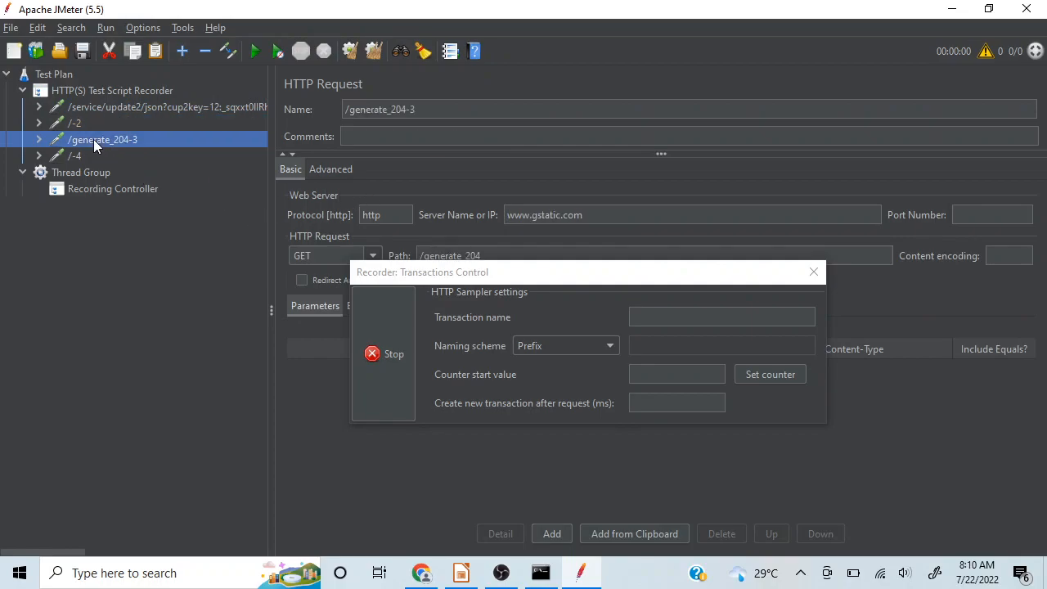
{"action": "left_click", "coordinate": [85, 155]}
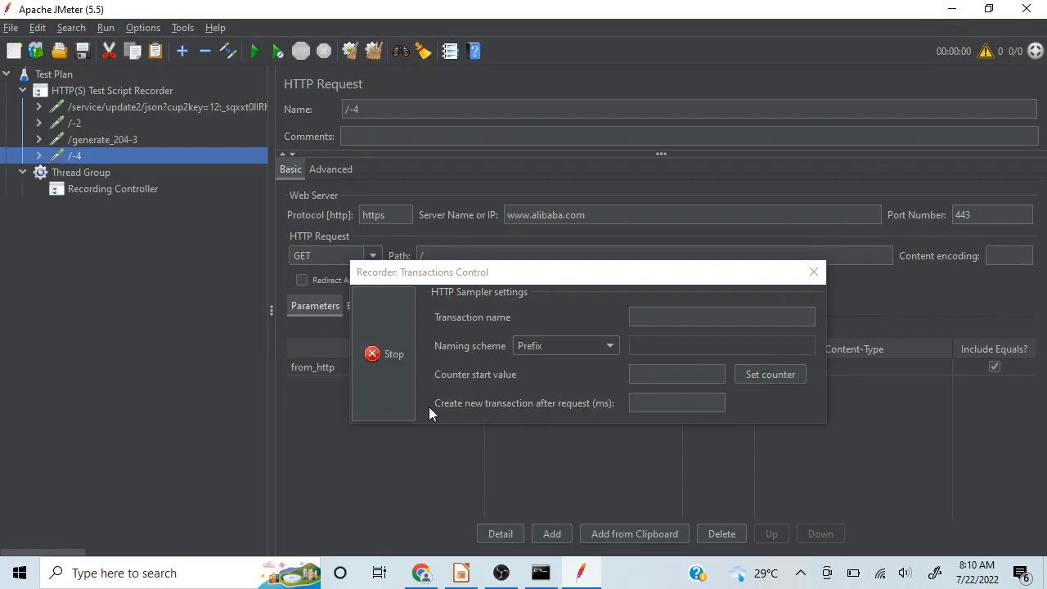
Stop the recording and delete all four captured requests under the HTTP(S) Test Script Recorder.
{"action": "left_click", "coordinate": [393, 382]}
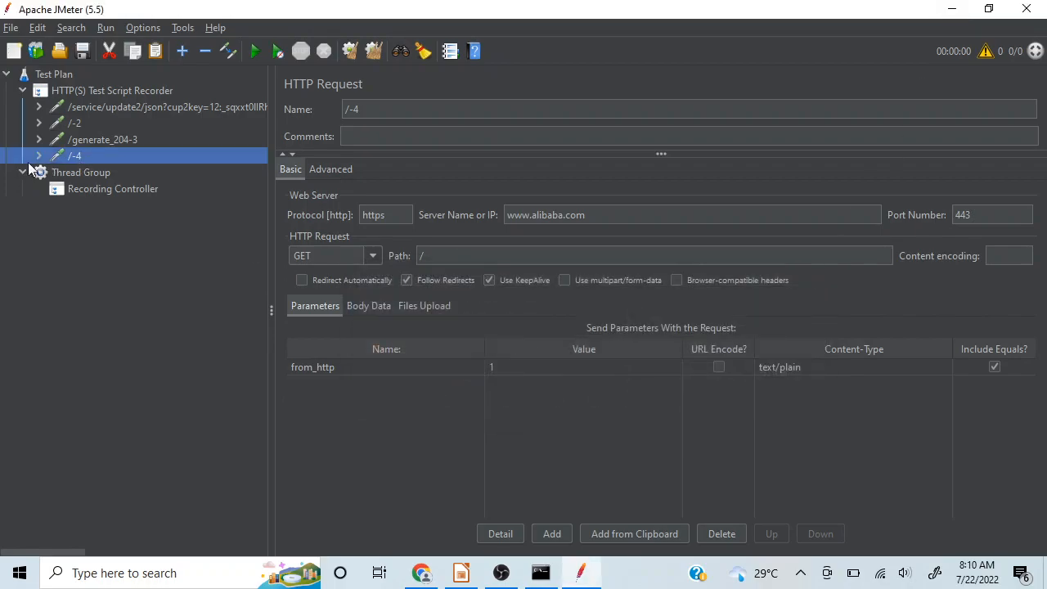
{"action": "left_click", "coordinate": [126, 107]}
{"action": "key", "text": "shift+Down"}
{"action": "key", "text": "shift+Down"}
{"action": "key", "text": "shift+Down"}
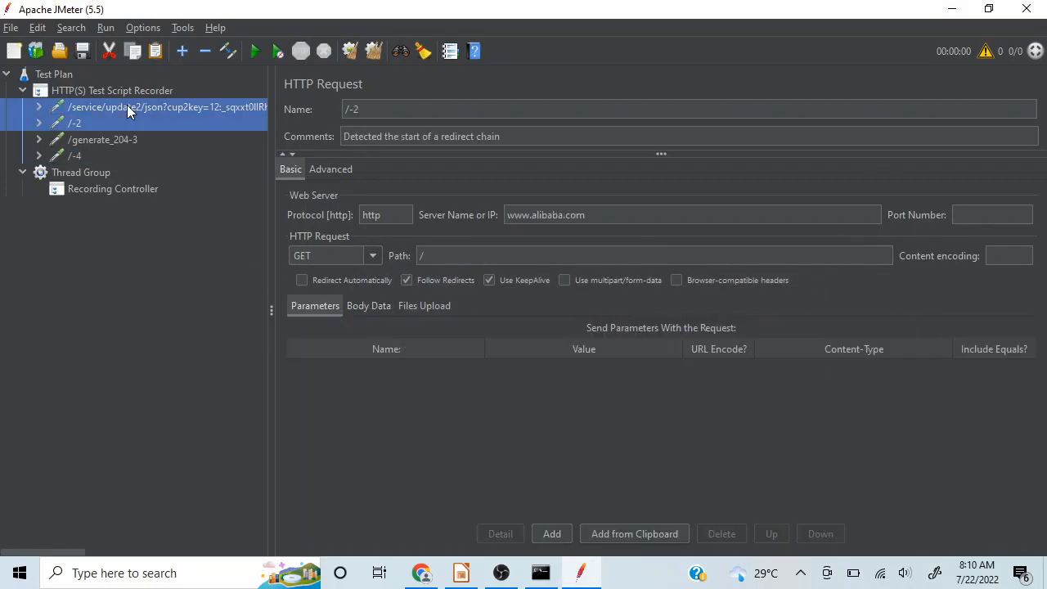
{"action": "key", "text": "Delete"}
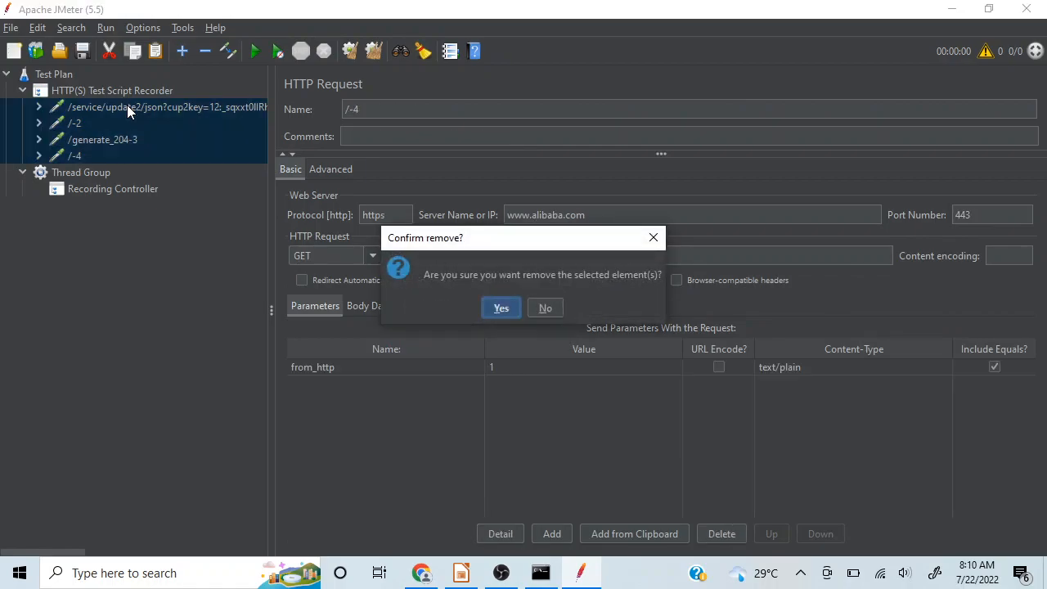
{"action": "key", "text": "Return"}
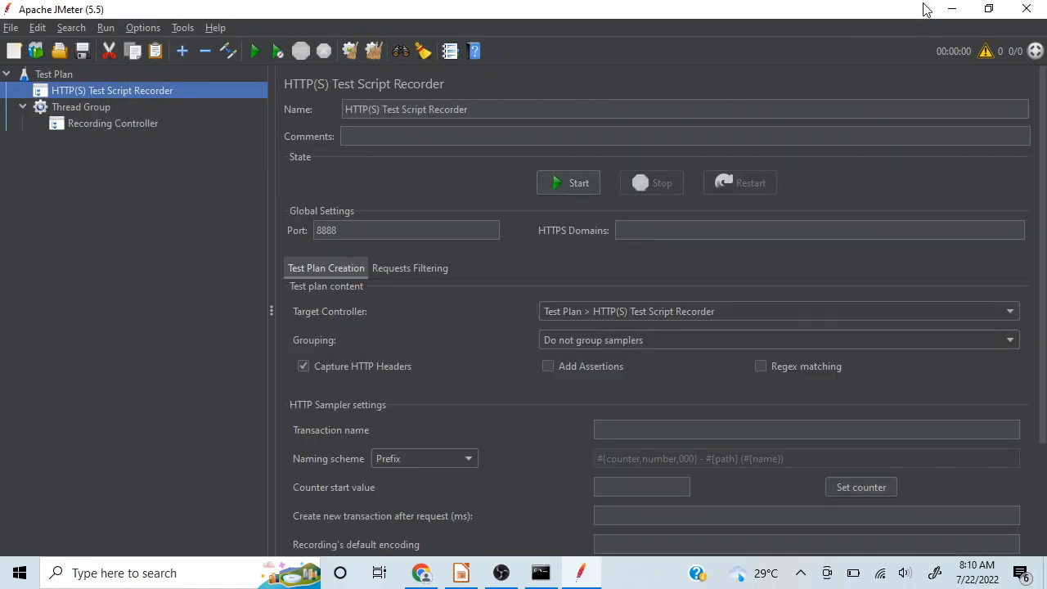
Switch to the LibreOffice Impress presentation and review slide 6 on generating and importing certificates.
{"action": "left_click", "coordinate": [951, 9]}
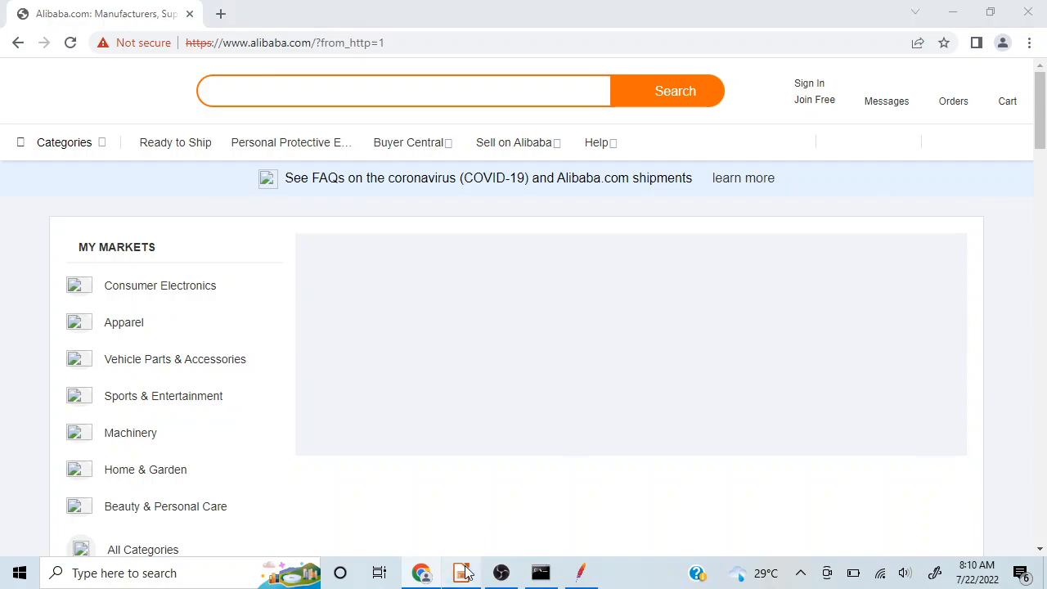
{"action": "left_click", "coordinate": [462, 572]}
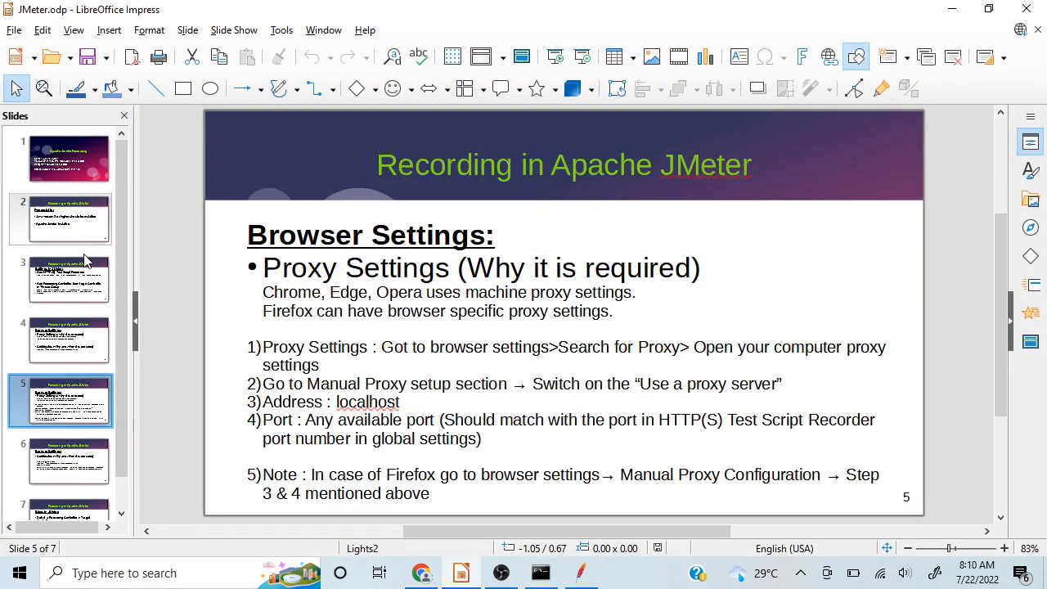
{"action": "left_click", "coordinate": [74, 472]}
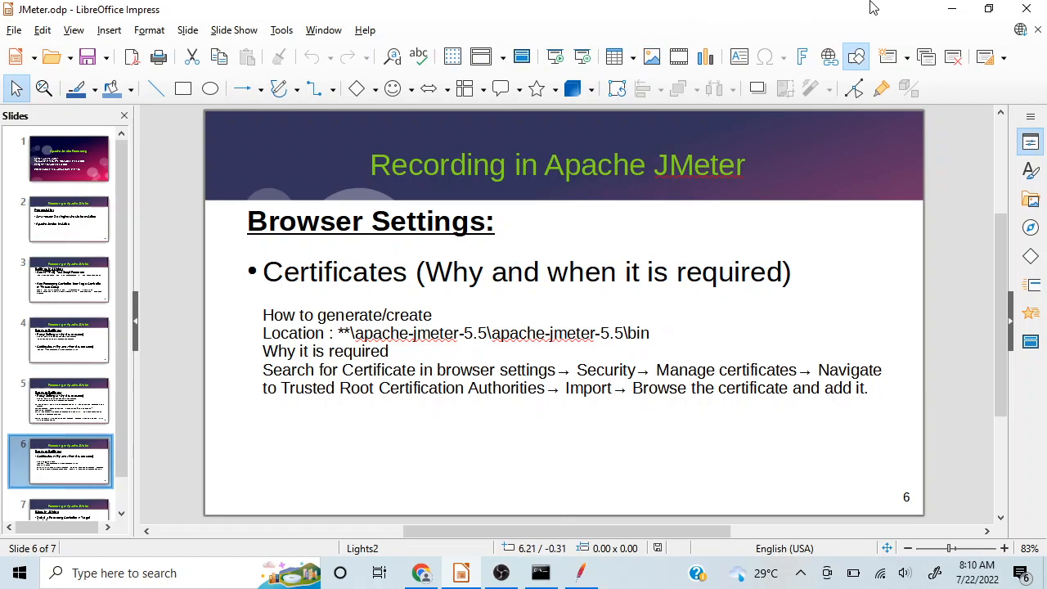
{"action": "left_click", "coordinate": [954, 10]}
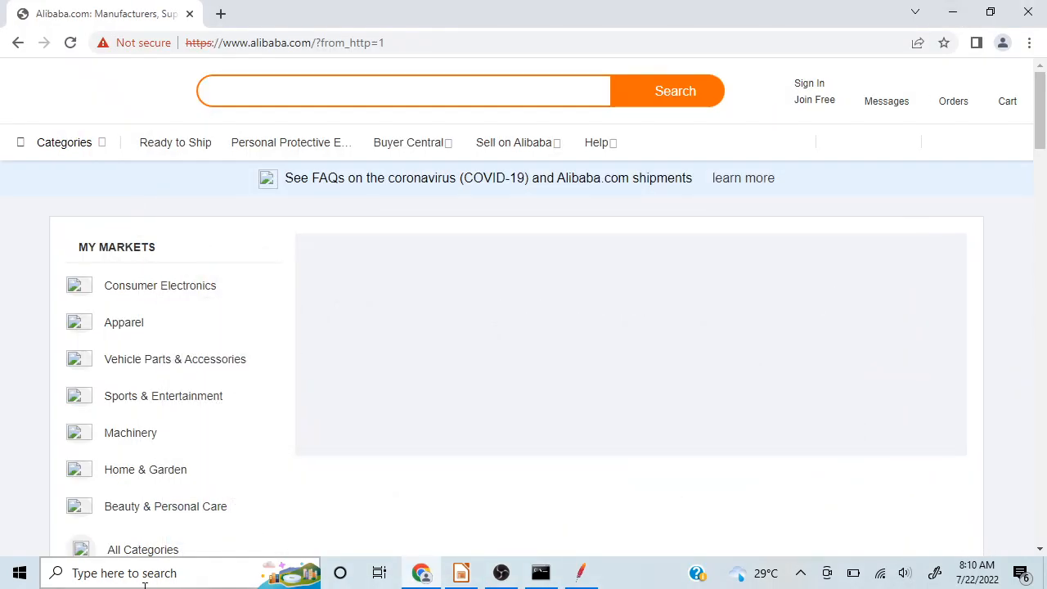
Start the recorder in JMeter, read the root CA certificate notice and accept it, and stop the recording.
{"action": "left_click", "coordinate": [579, 573]}
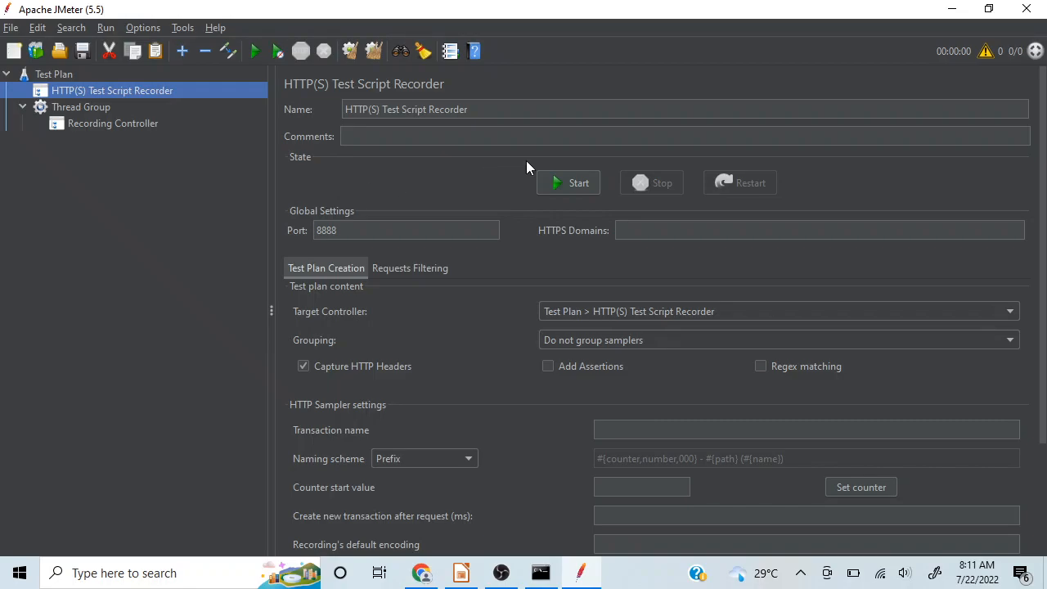
{"action": "left_click", "coordinate": [566, 181]}
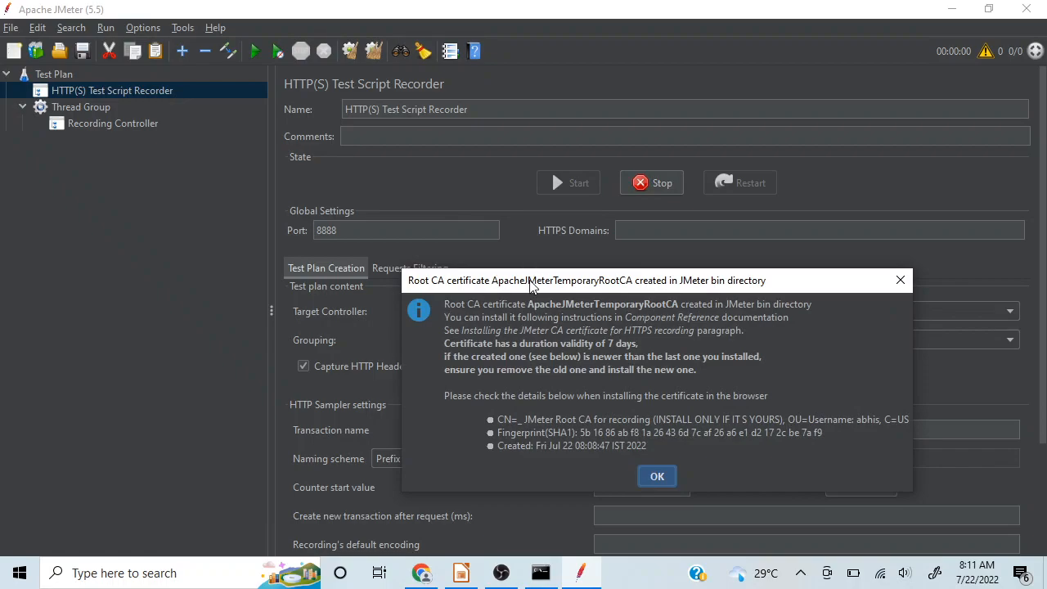
{"action": "left_click_drag", "start_coordinate": [530, 283], "coordinate": [293, 133]}
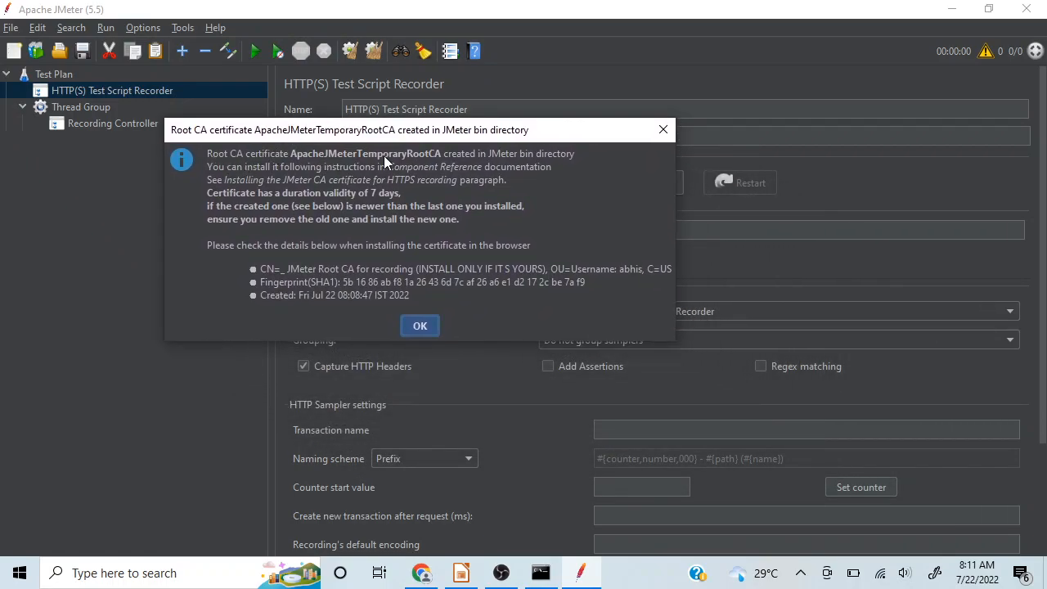
{"action": "key", "text": "Return"}
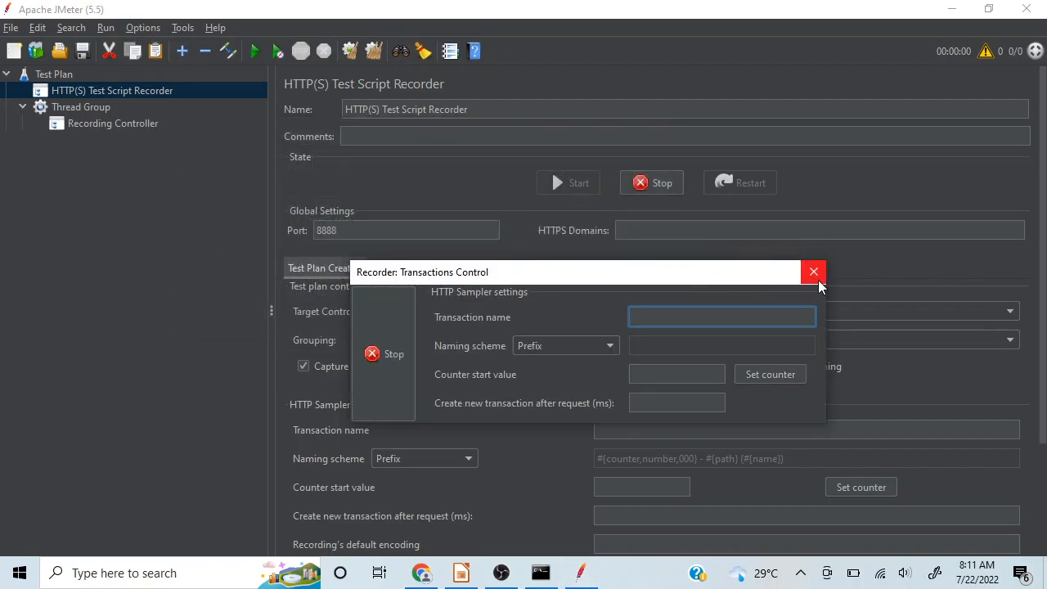
{"action": "left_click", "coordinate": [362, 371]}
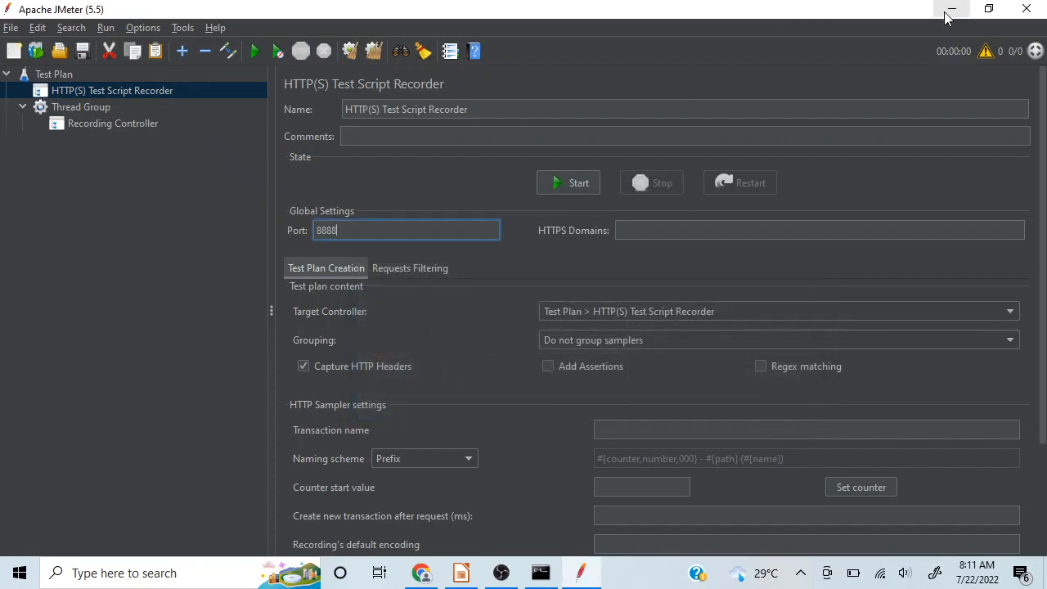
Switch to Chrome, search its settings for "certificates" and open Manage certificates from the Security section.
{"action": "left_click", "coordinate": [946, 12]}
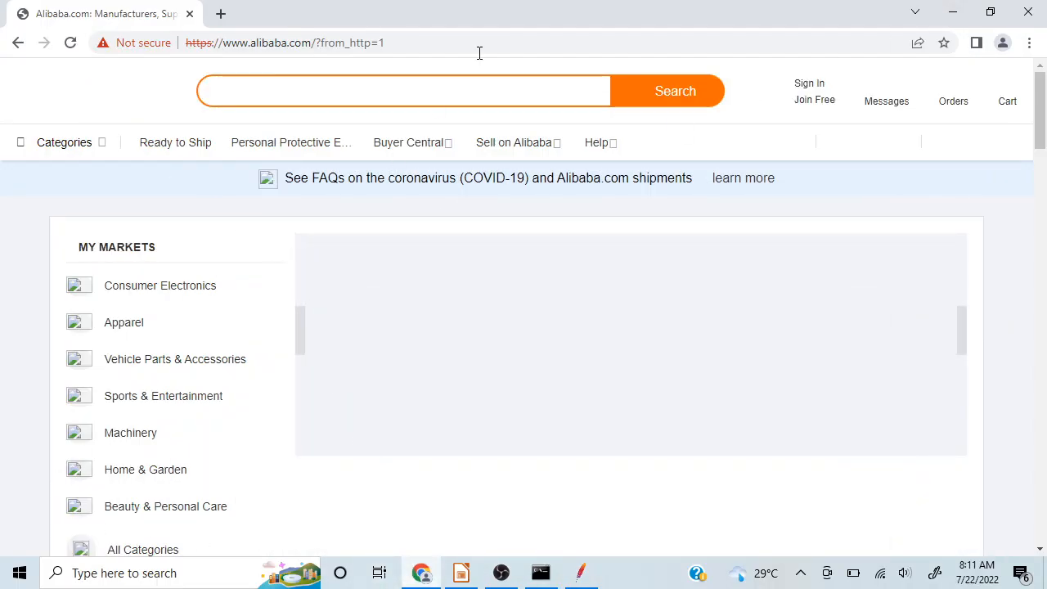
{"action": "left_click", "coordinate": [1028, 44]}
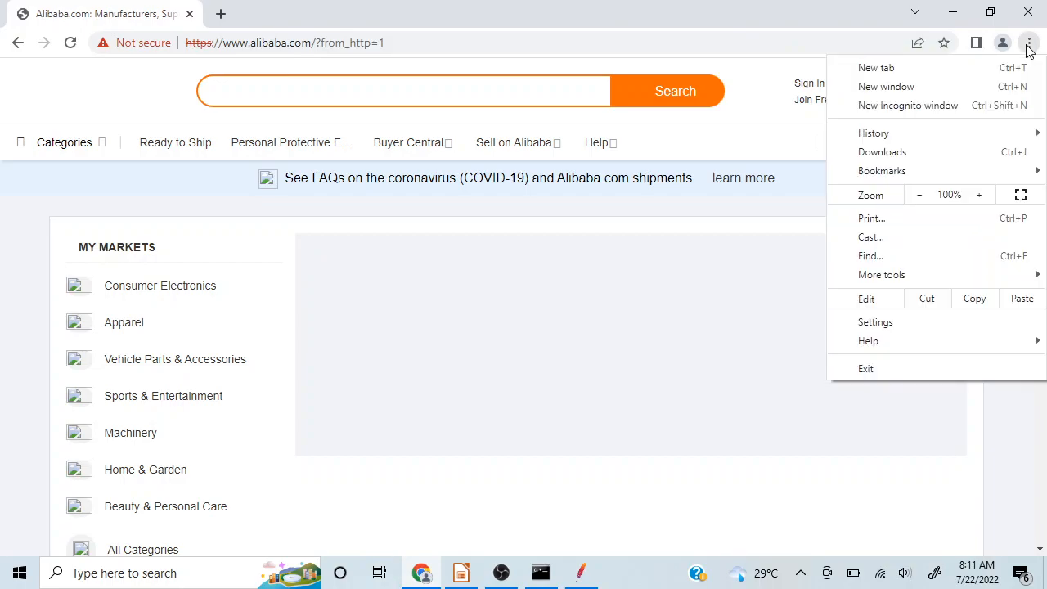
{"action": "left_click", "coordinate": [885, 322]}
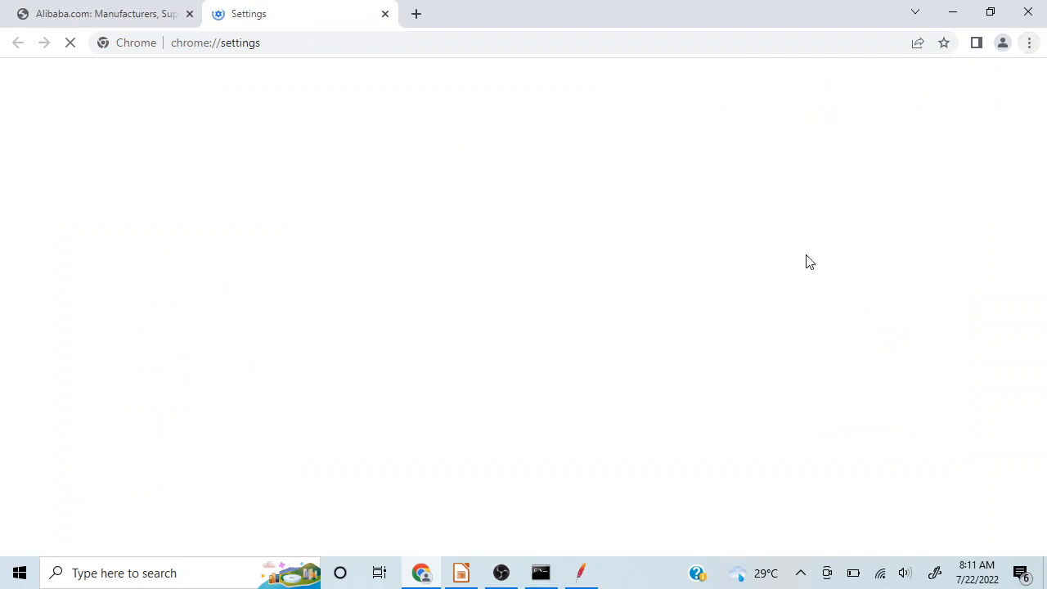
{"action": "left_click", "coordinate": [384, 88]}
{"action": "type", "text": "certificates"}
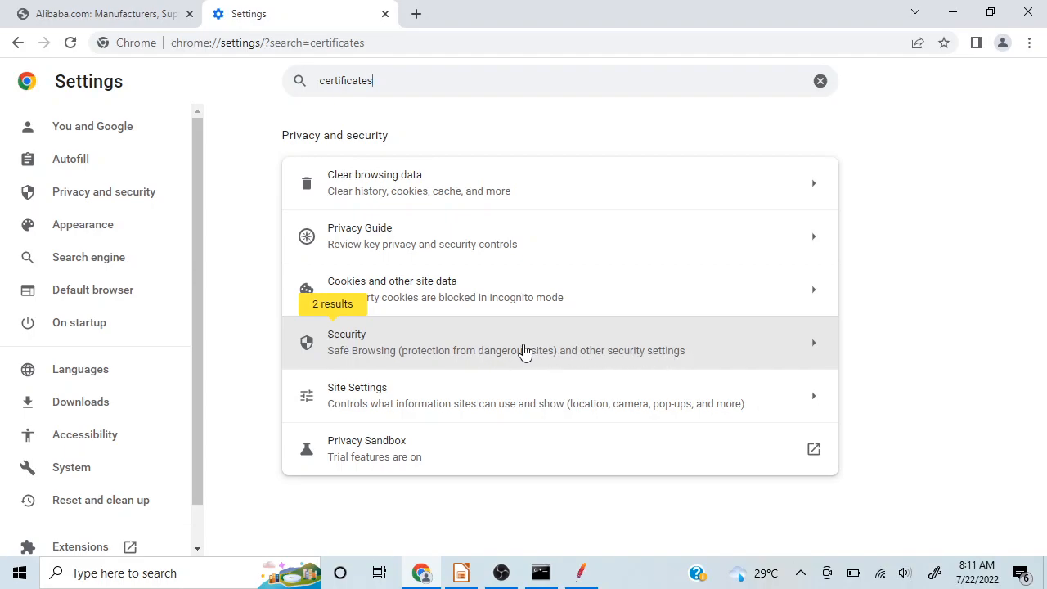
{"action": "left_click", "coordinate": [493, 350]}
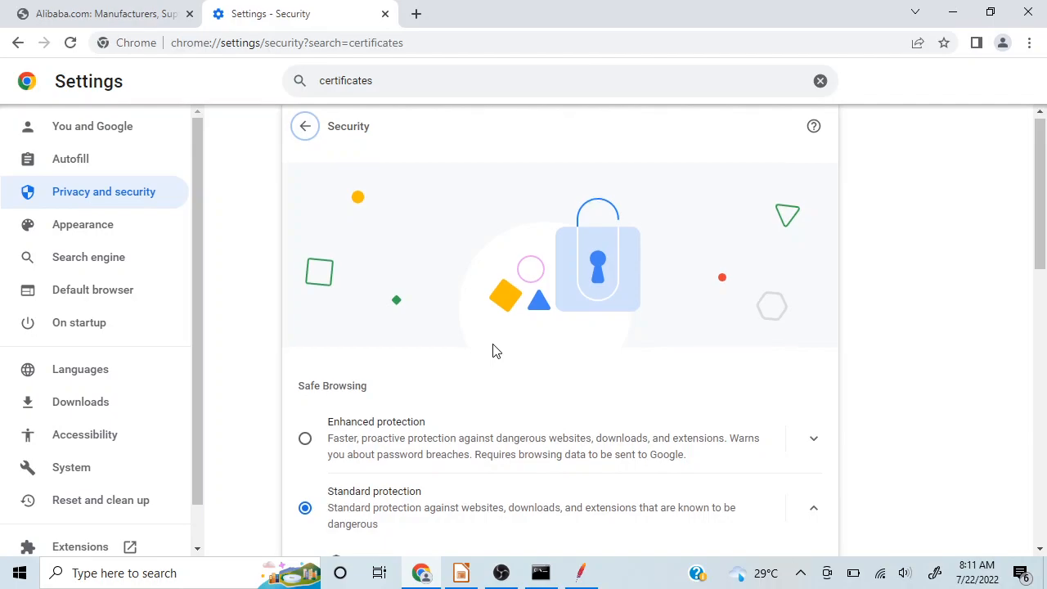
{"action": "scroll", "coordinate": [493, 350], "scroll_direction": "down", "scroll_amount": 10}
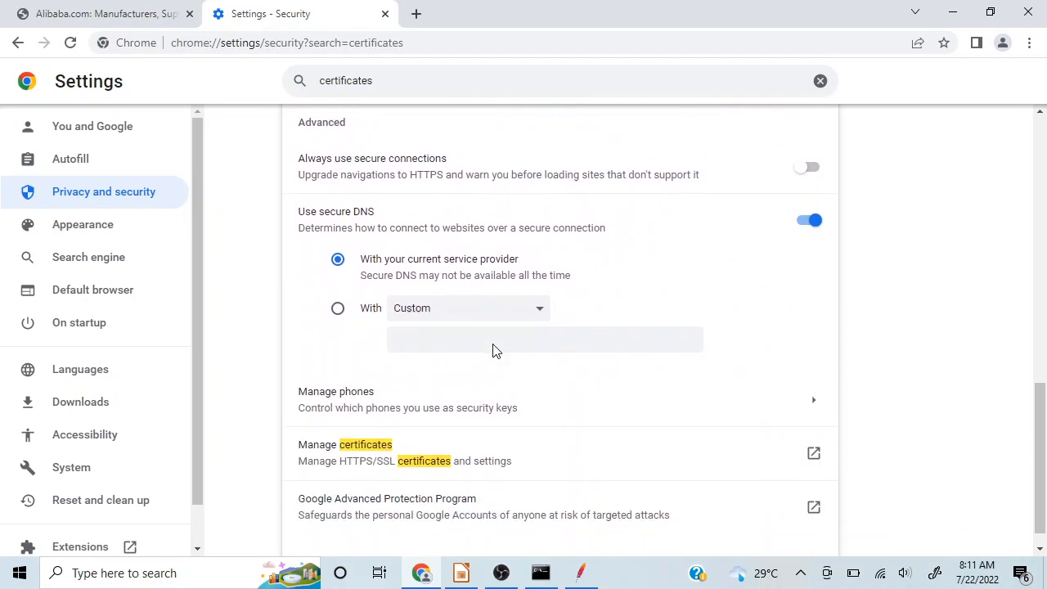
{"action": "scroll", "coordinate": [493, 350], "scroll_direction": "down", "scroll_amount": 1}
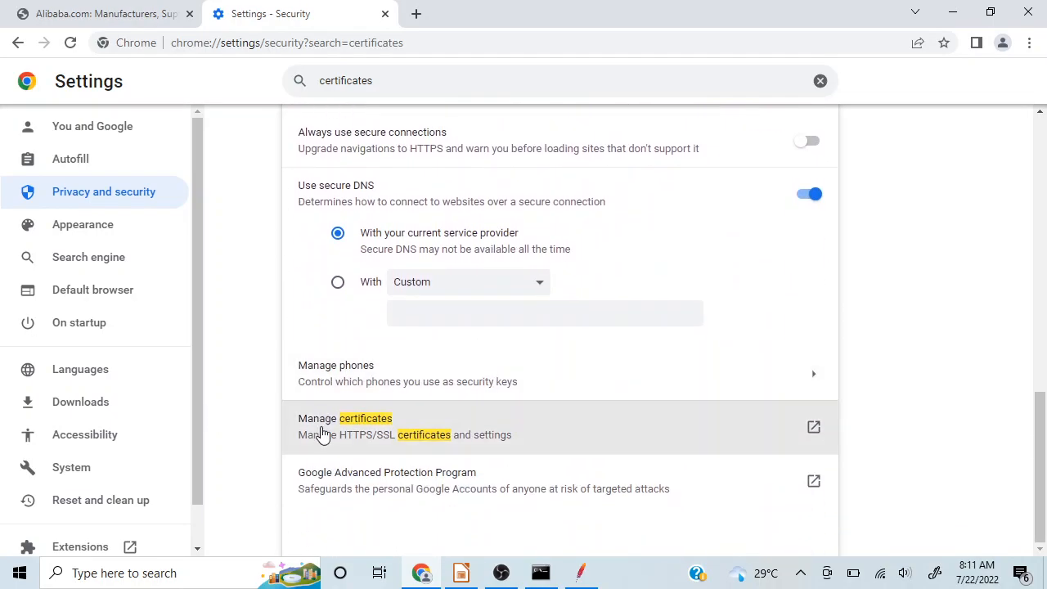
{"action": "left_click", "coordinate": [376, 431]}
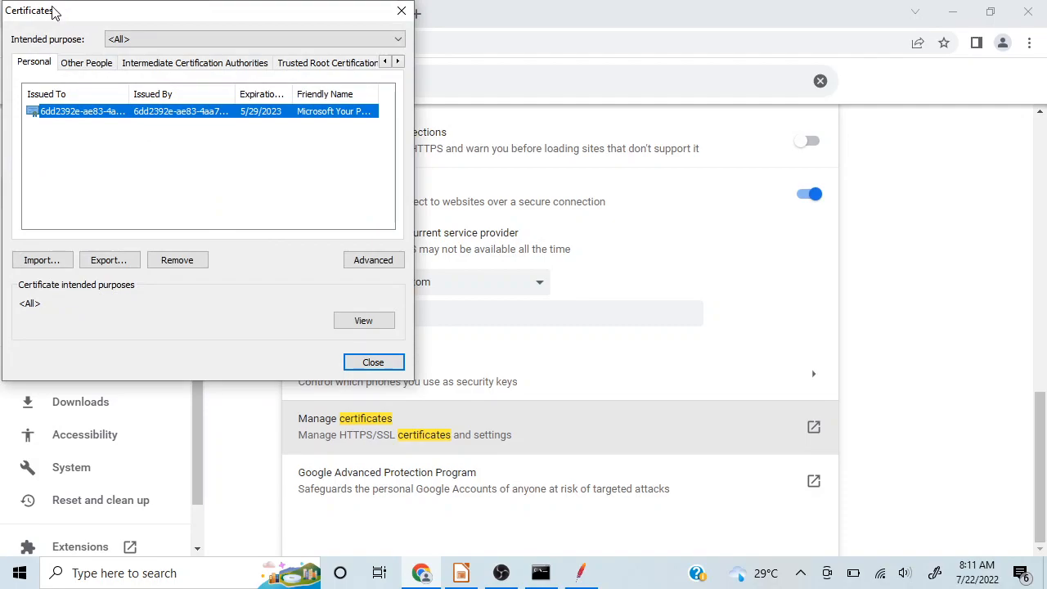
Start the Certificate Import Wizard for Trusted Root Certification Authorities and proceed to the file selection page.
{"action": "left_click_drag", "start_coordinate": [52, 11], "coordinate": [163, 27]}
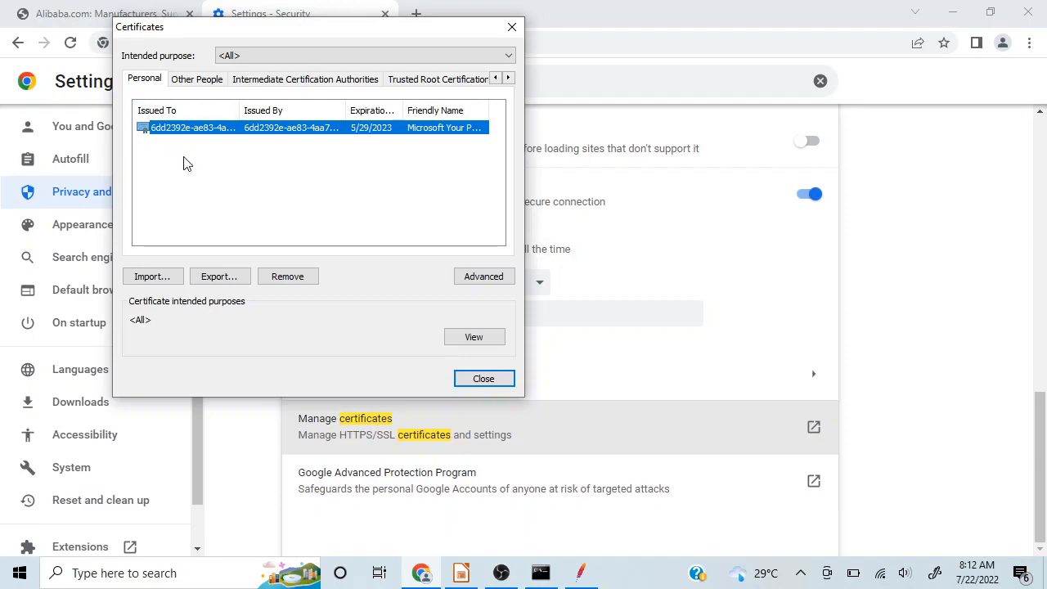
{"action": "left_click", "coordinate": [431, 85]}
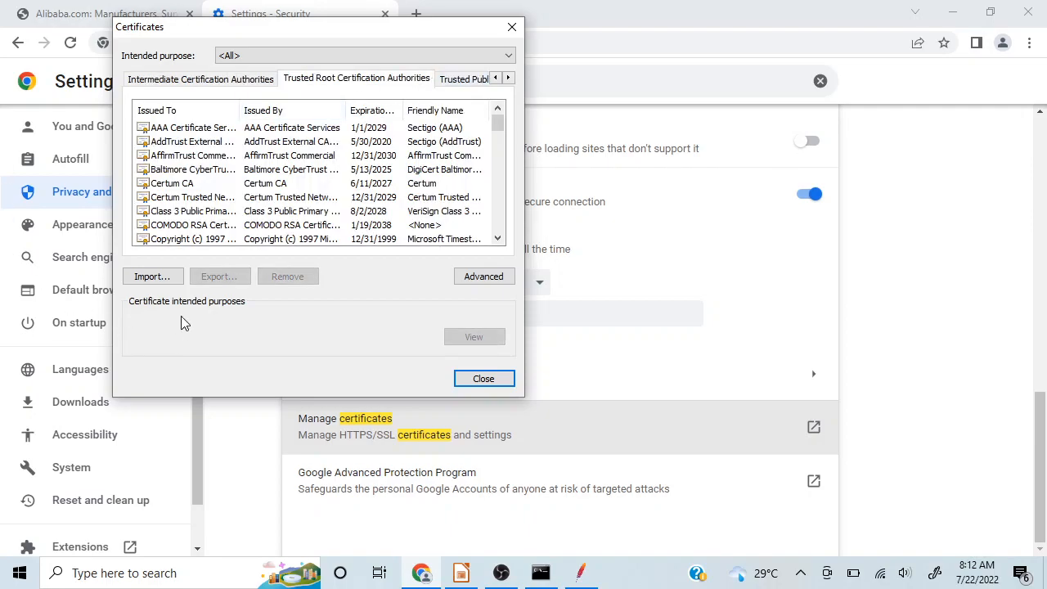
{"action": "left_click", "coordinate": [151, 278]}
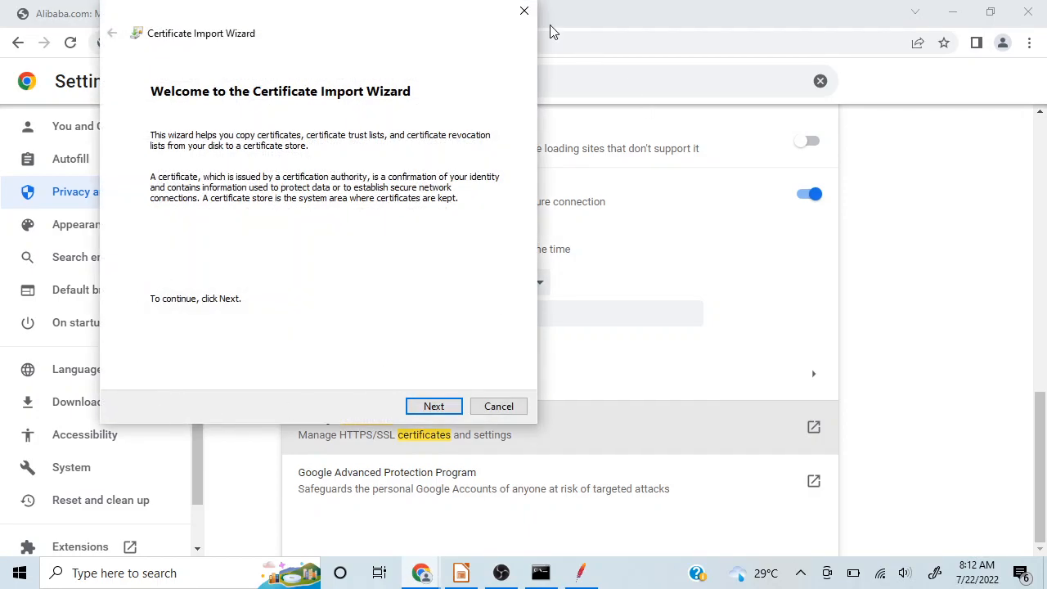
{"action": "left_click", "coordinate": [431, 409]}
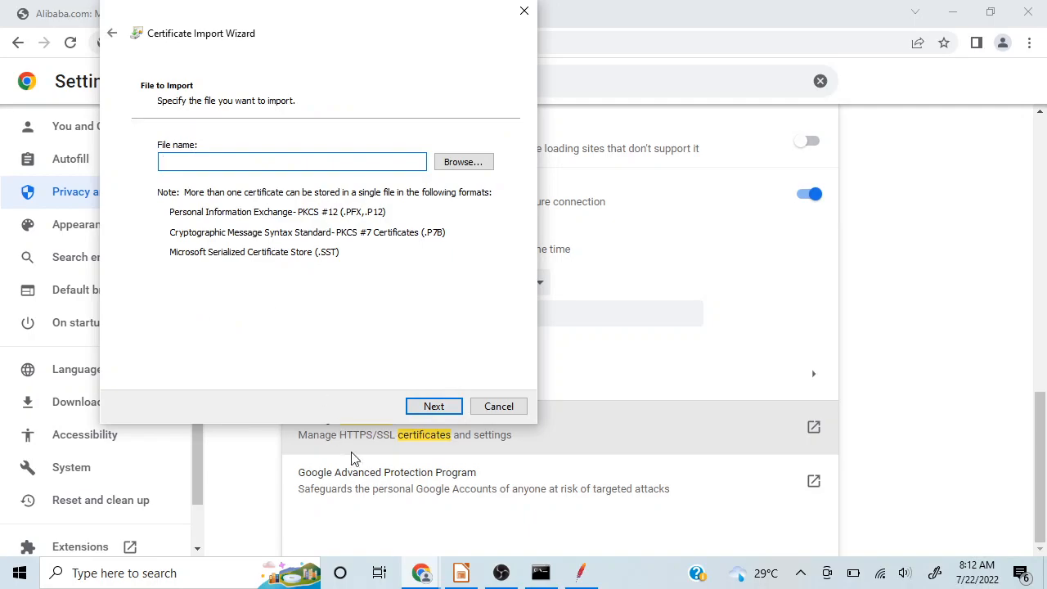
Browse to the bin folder inside Desktop\apache-jmeter-5.5\apache-jmeter-5.5 for the certificate file, cancel the import and close the certificate manager.
{"action": "mouse_move", "coordinate": [578, 577]}
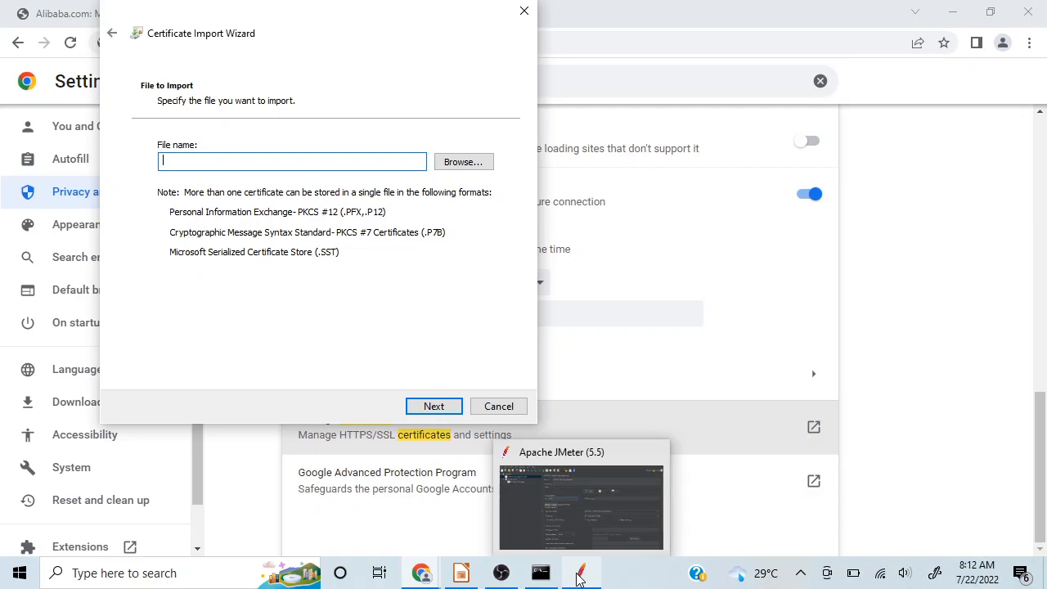
{"action": "left_click", "coordinate": [475, 163]}
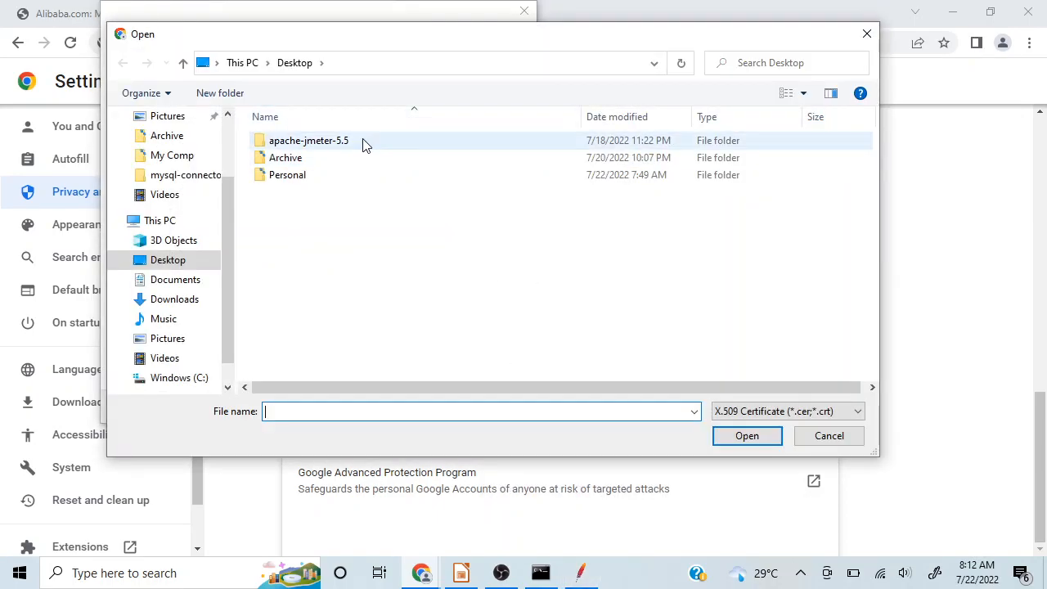
{"action": "double_click", "coordinate": [366, 144]}
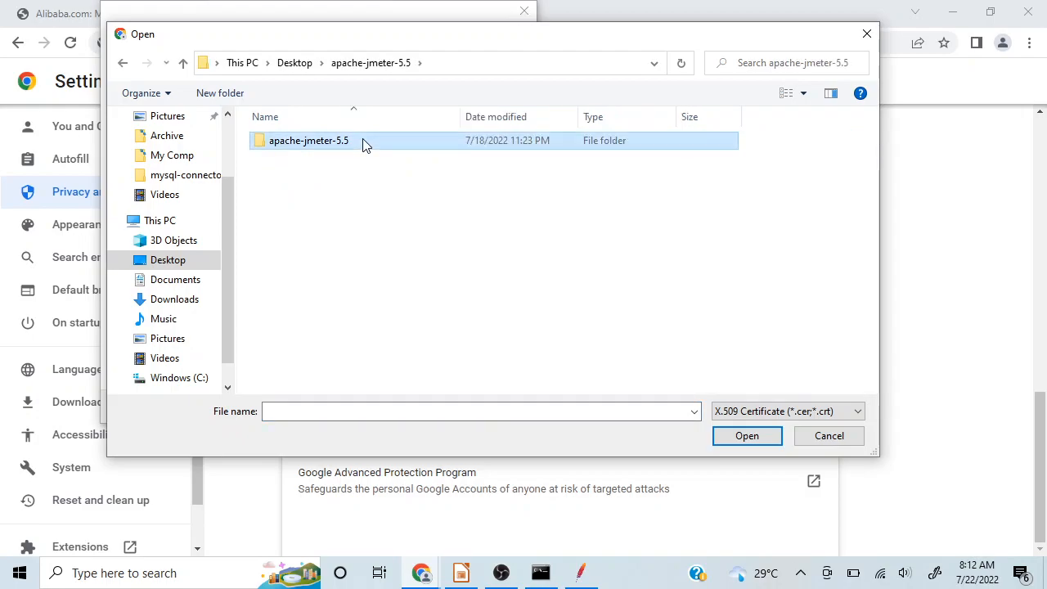
{"action": "double_click", "coordinate": [366, 144]}
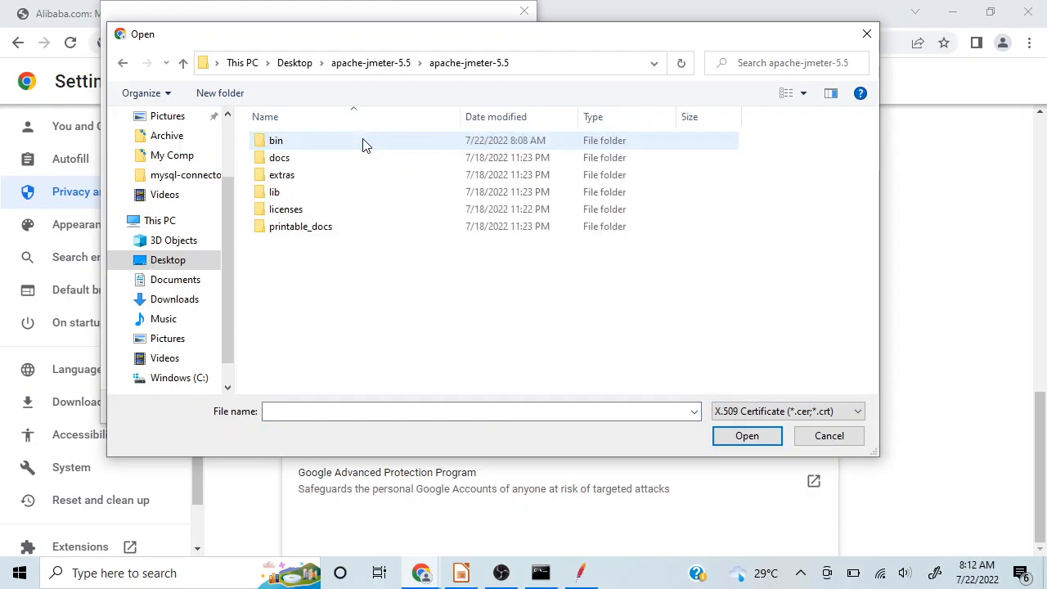
{"action": "double_click", "coordinate": [279, 149]}
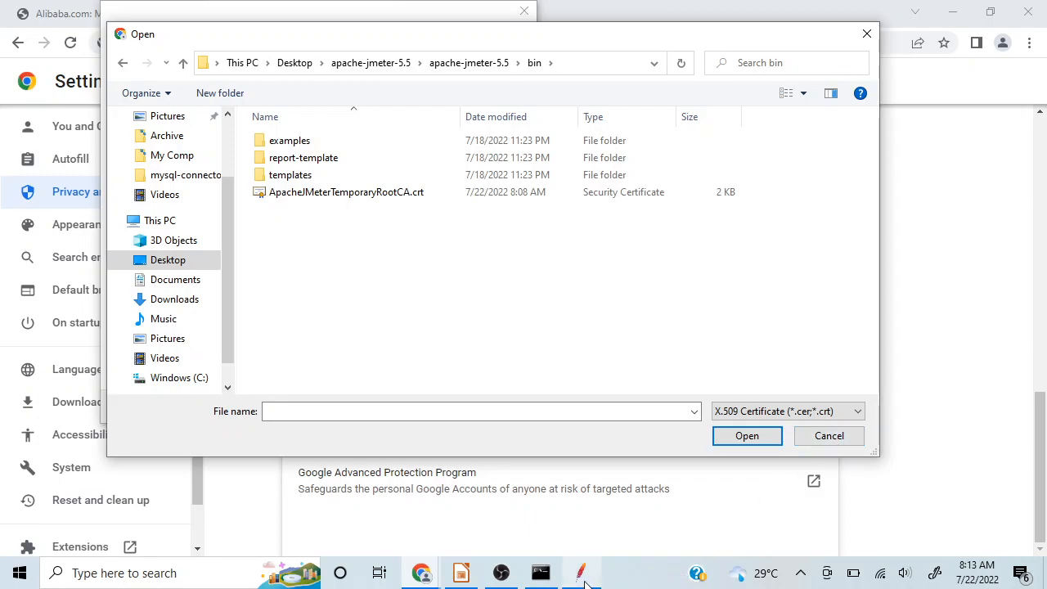
{"action": "left_click", "coordinate": [829, 435]}
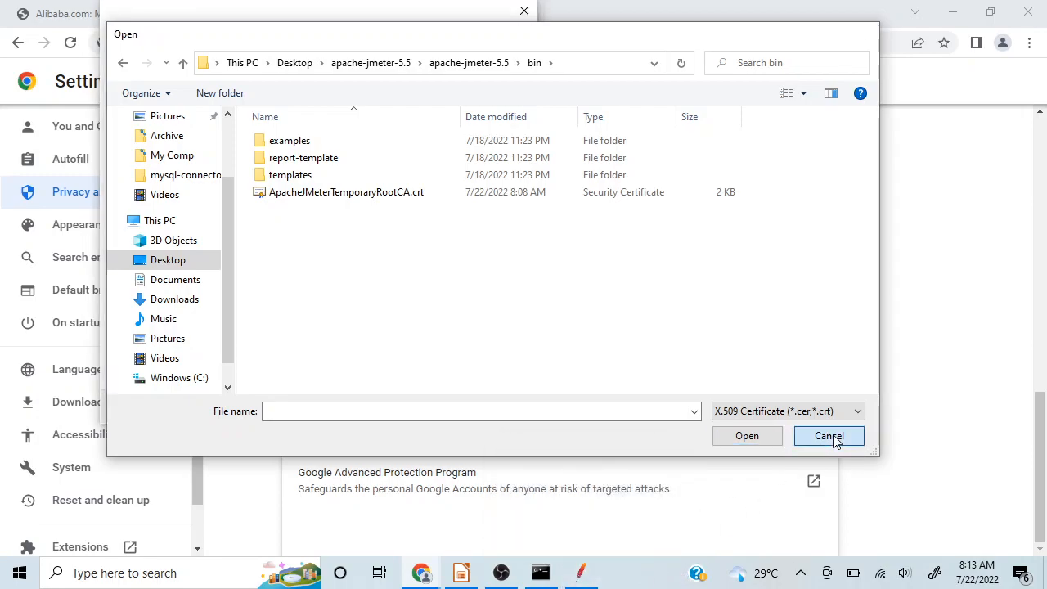
{"action": "left_click", "coordinate": [496, 411]}
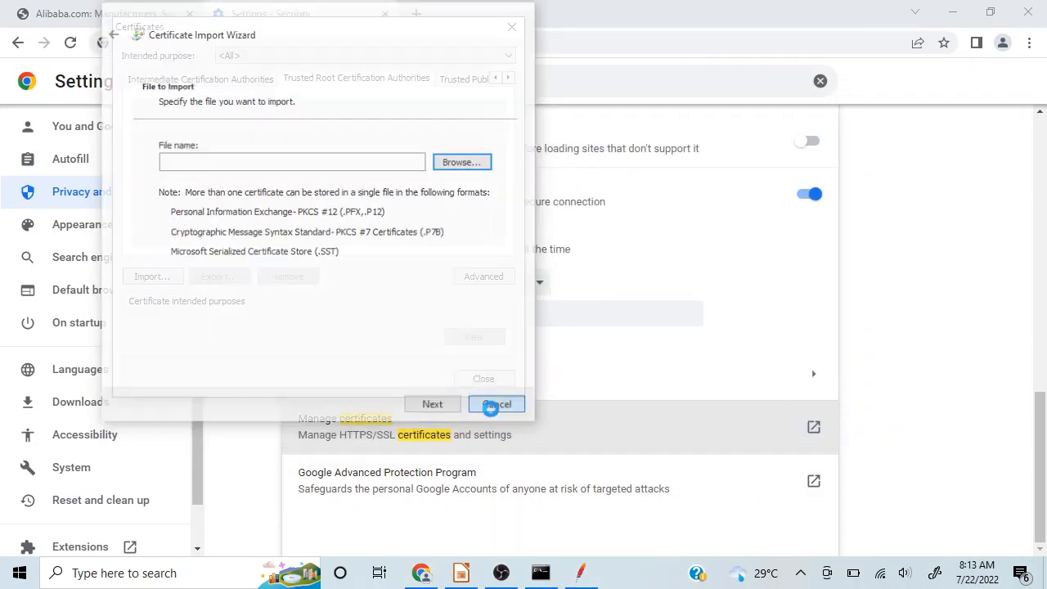
{"action": "left_click", "coordinate": [484, 379]}
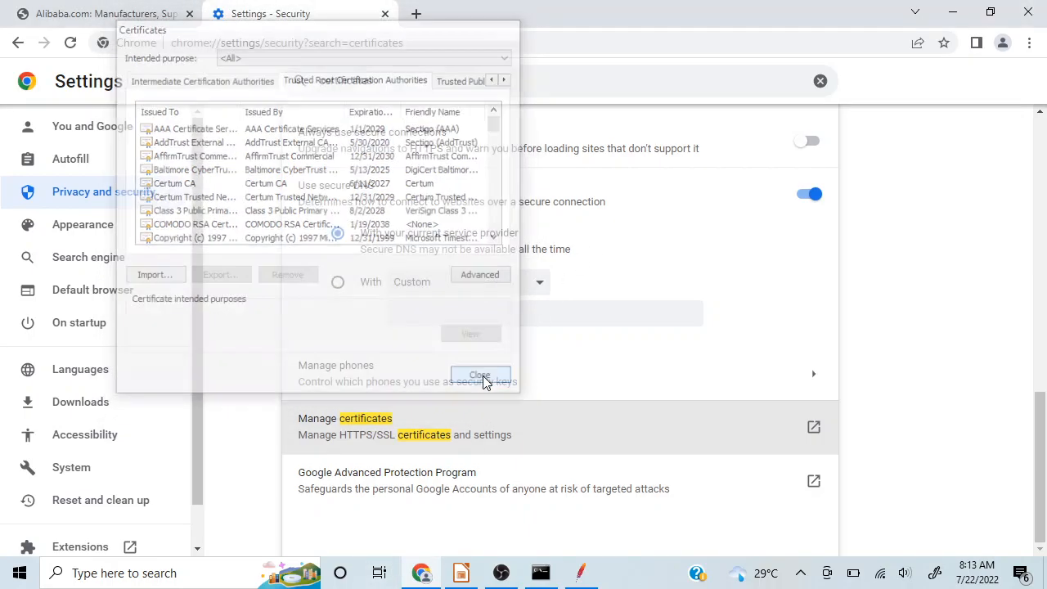
Open apache-jmeter-5.5\apache-jmeter-5.5\bin from the desktop in File Explorer and locate ApacheJMeterTemporaryRootCA.crt and proxyserver.jks.
{"action": "left_click", "coordinate": [122, 577]}
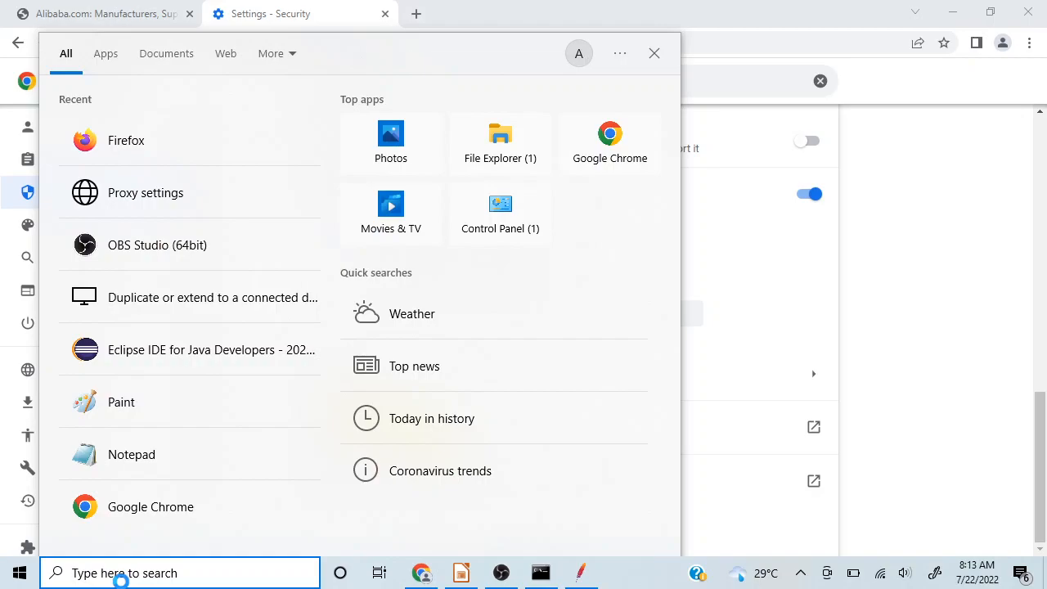
{"action": "left_click", "coordinate": [949, 15]}
{"action": "left_click", "coordinate": [949, 15]}
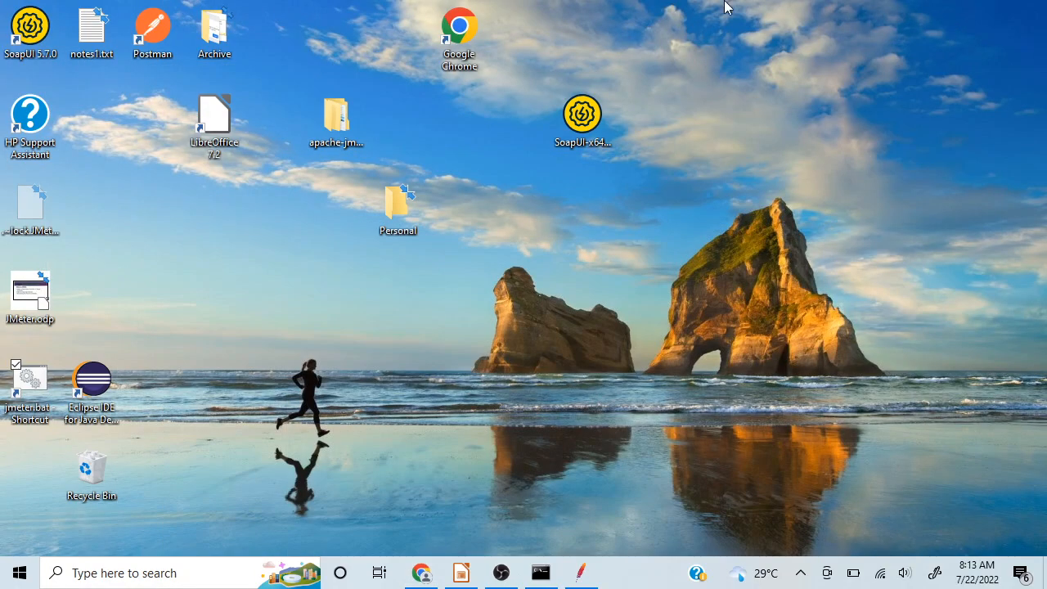
{"action": "double_click", "coordinate": [336, 119]}
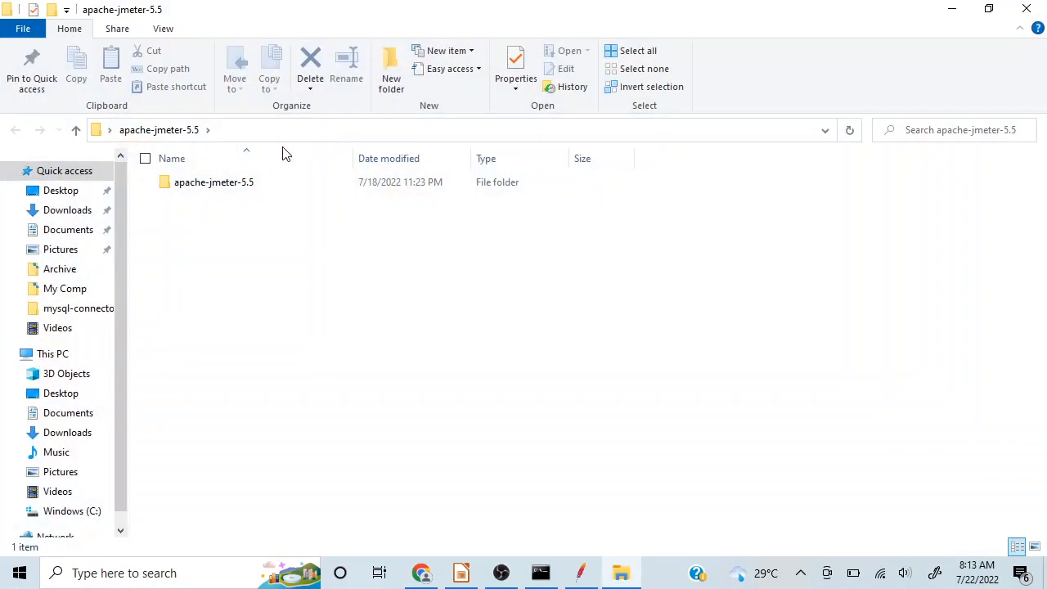
{"action": "double_click", "coordinate": [243, 181]}
{"action": "left_click", "coordinate": [211, 188]}
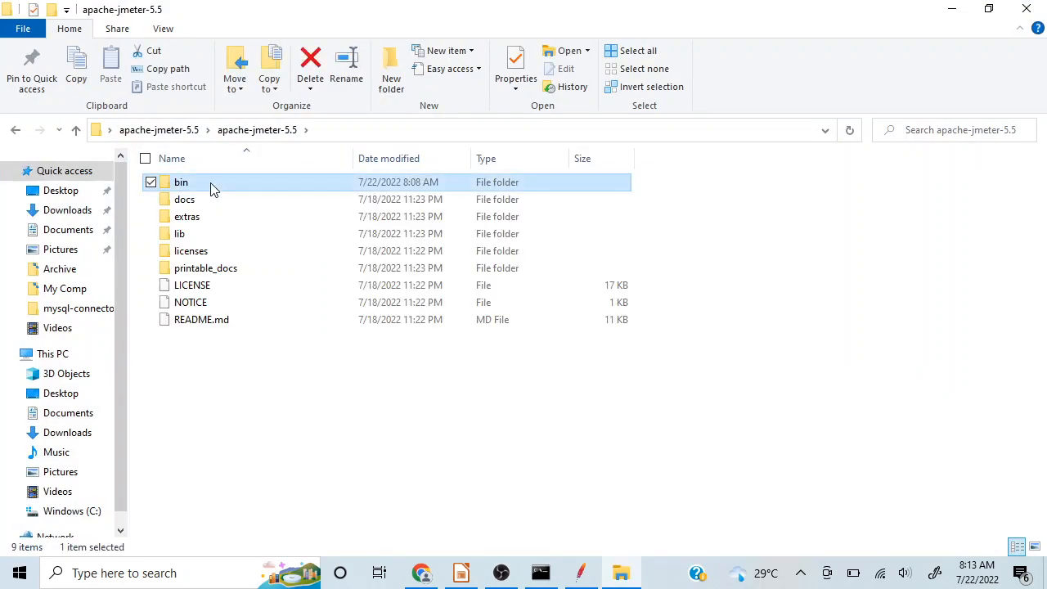
{"action": "double_click", "coordinate": [211, 188]}
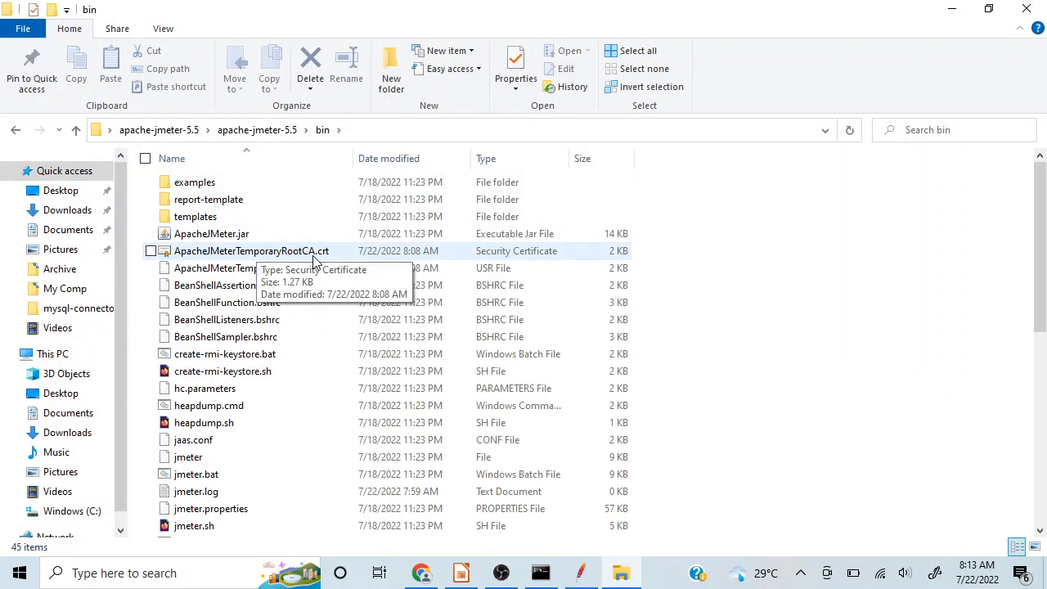
{"action": "scroll", "coordinate": [368, 347], "scroll_direction": "down", "scroll_amount": 8}
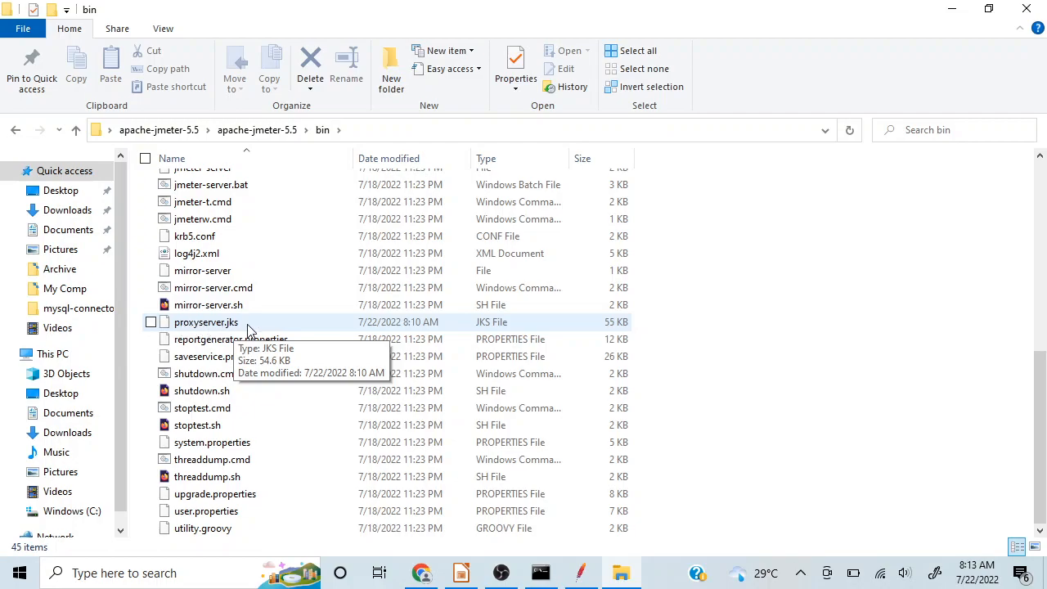
Glance at the JMeter recorder, find ApacheJMeterTemporaryRootCA.crt in the bin folder again and close File Explorer.
{"action": "left_click", "coordinate": [574, 581]}
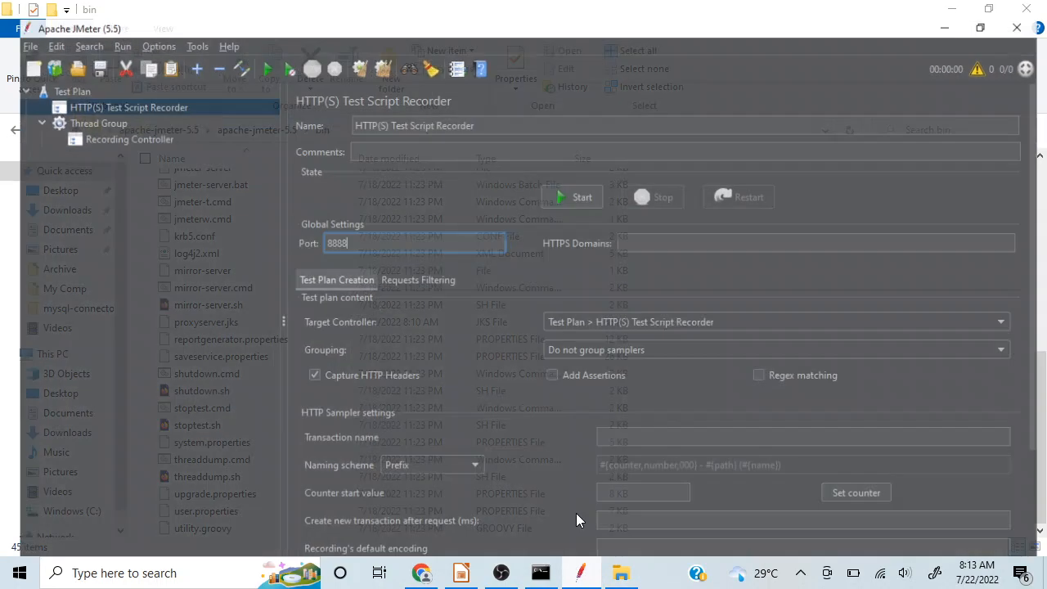
{"action": "left_click", "coordinate": [951, 8]}
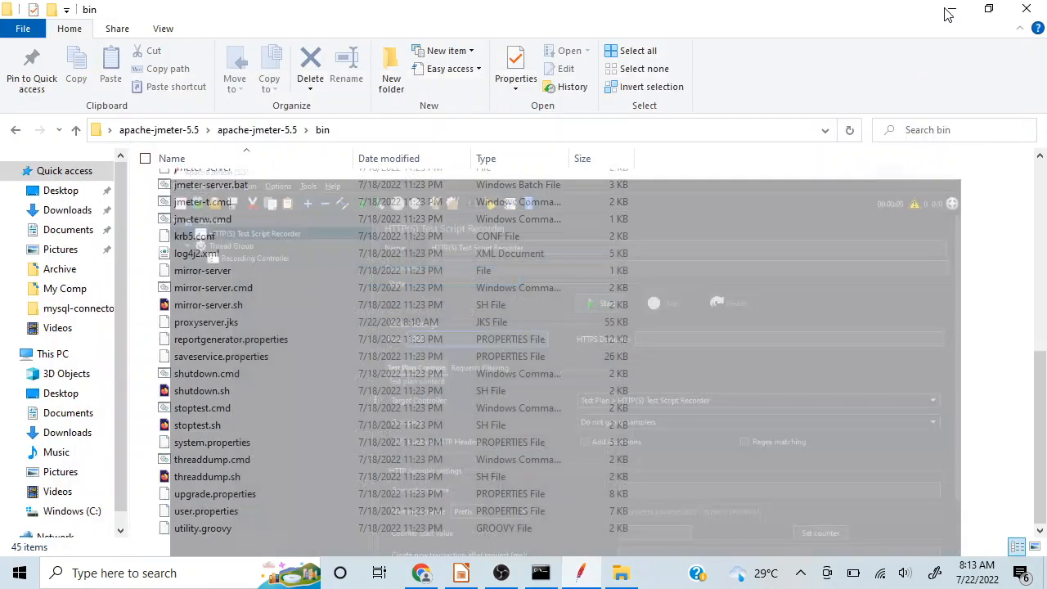
{"action": "scroll", "coordinate": [541, 321], "scroll_direction": "up", "scroll_amount": 5}
{"action": "scroll", "coordinate": [540, 325], "scroll_direction": "up", "scroll_amount": 3}
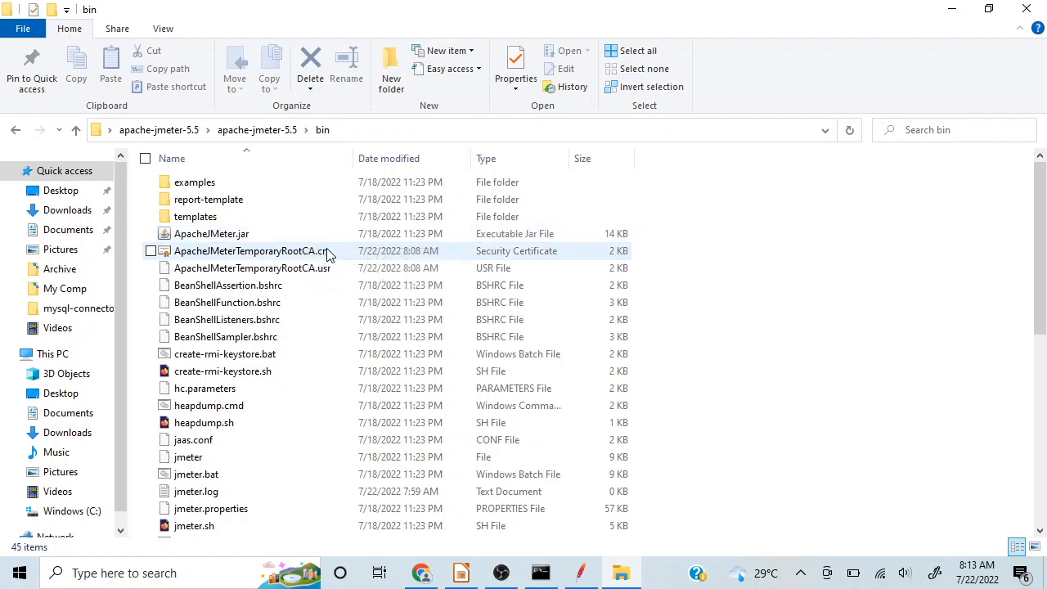
{"action": "left_click", "coordinate": [1026, 9]}
Switch to Chrome, open Manage certificates and start an import for Trusted Root Certification Authorities up to the file selection page.
{"action": "left_click", "coordinate": [423, 576]}
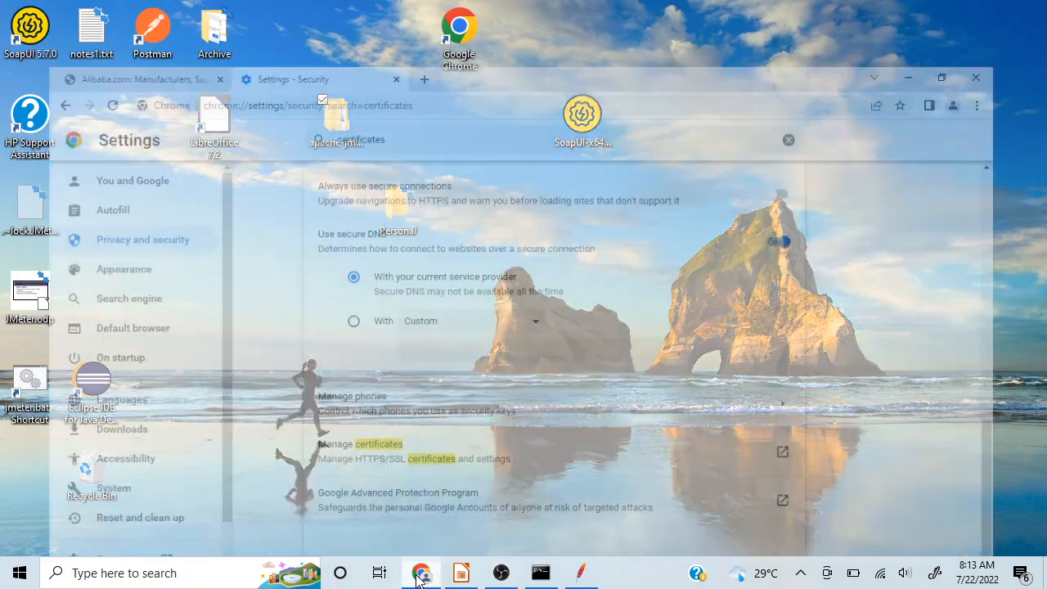
{"action": "left_click", "coordinate": [374, 436]}
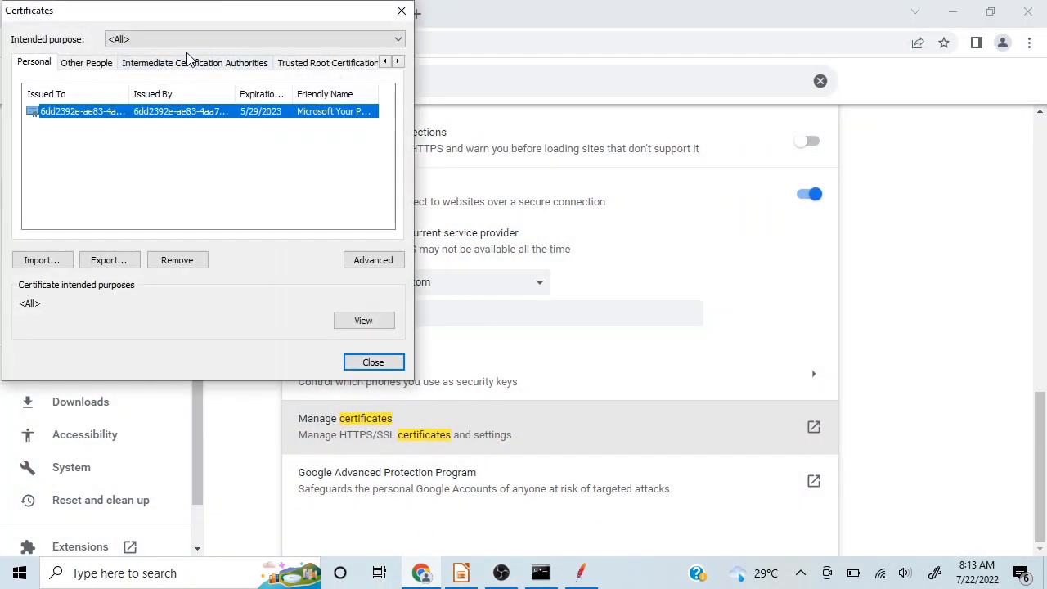
{"action": "left_click", "coordinate": [327, 63]}
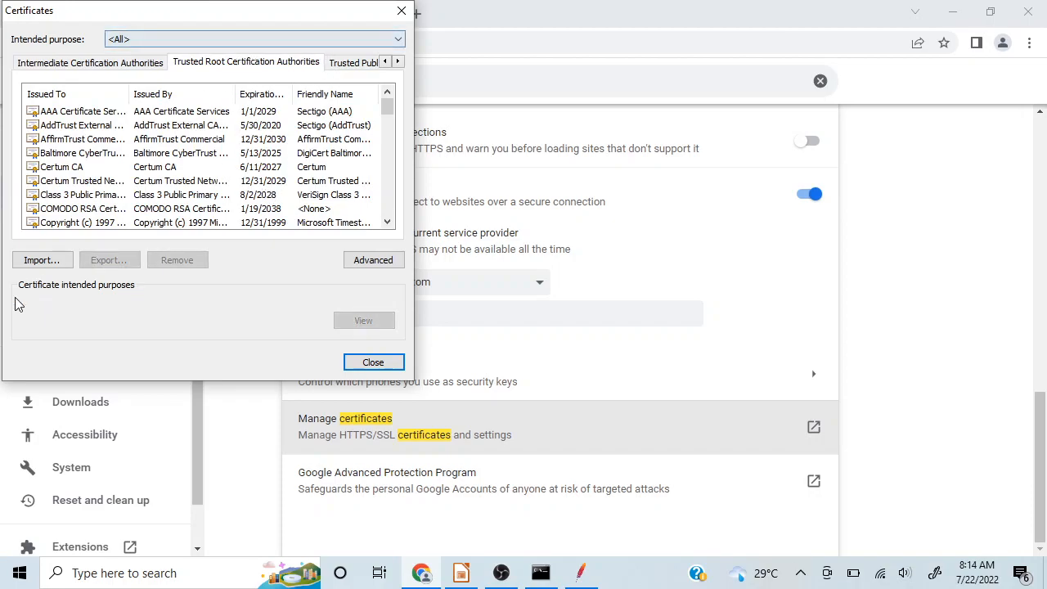
{"action": "left_click", "coordinate": [42, 259]}
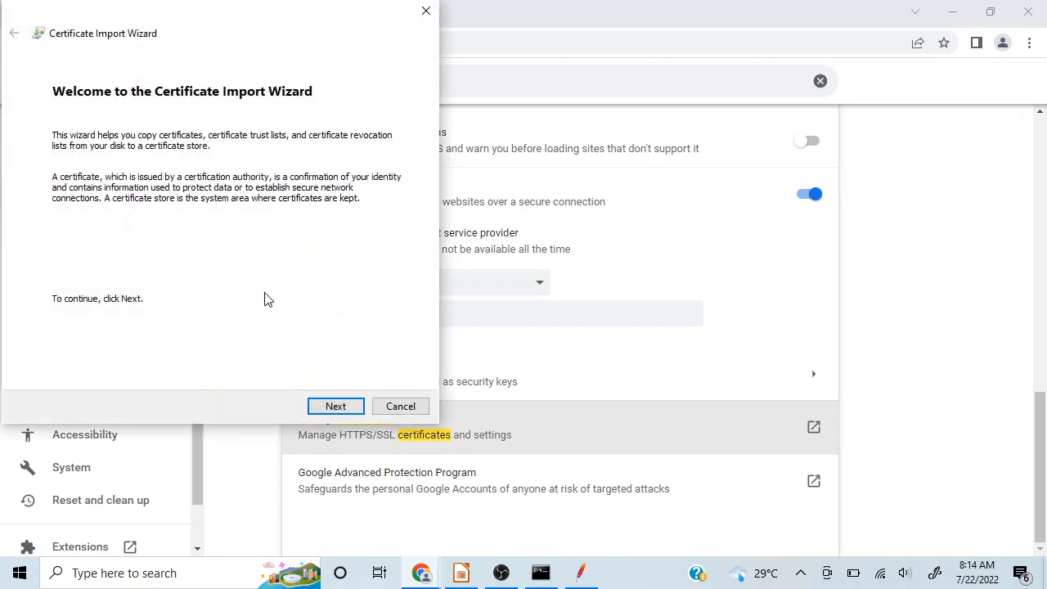
{"action": "left_click", "coordinate": [335, 409]}
Choose ApacheJMeterTemporaryRootCA.crt from Desktop\apache-jmeter-5.5\apache-jmeter-5.5\bin as the file to import.
{"action": "left_click", "coordinate": [360, 162]}
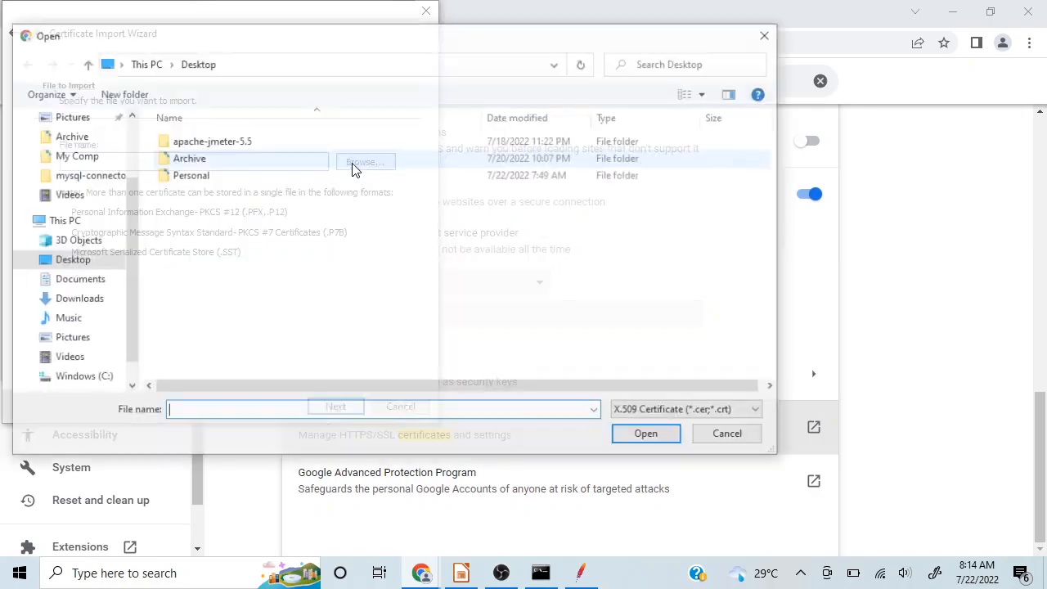
{"action": "double_click", "coordinate": [219, 145]}
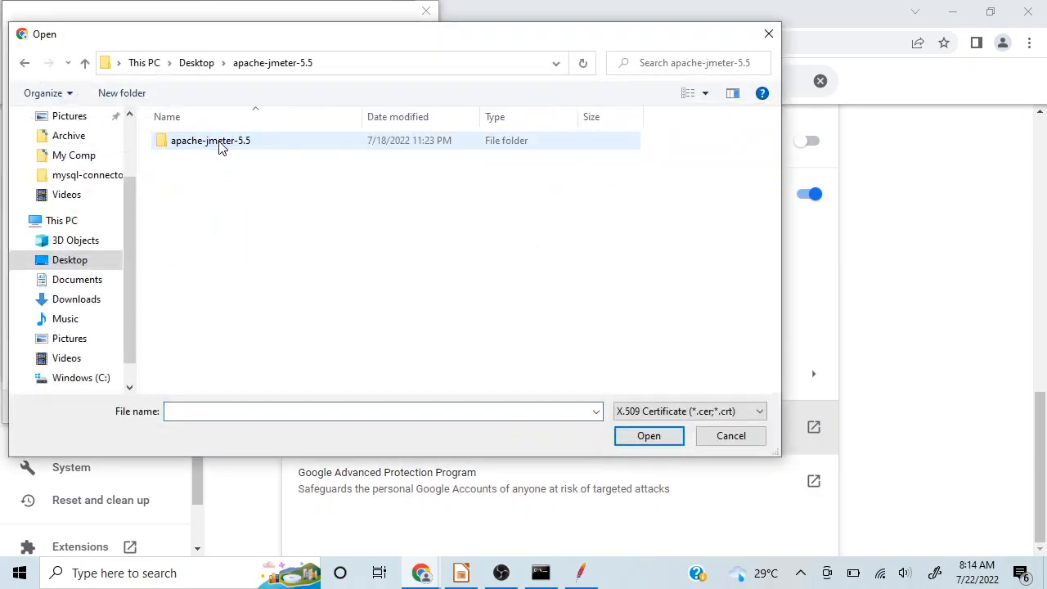
{"action": "double_click", "coordinate": [215, 141]}
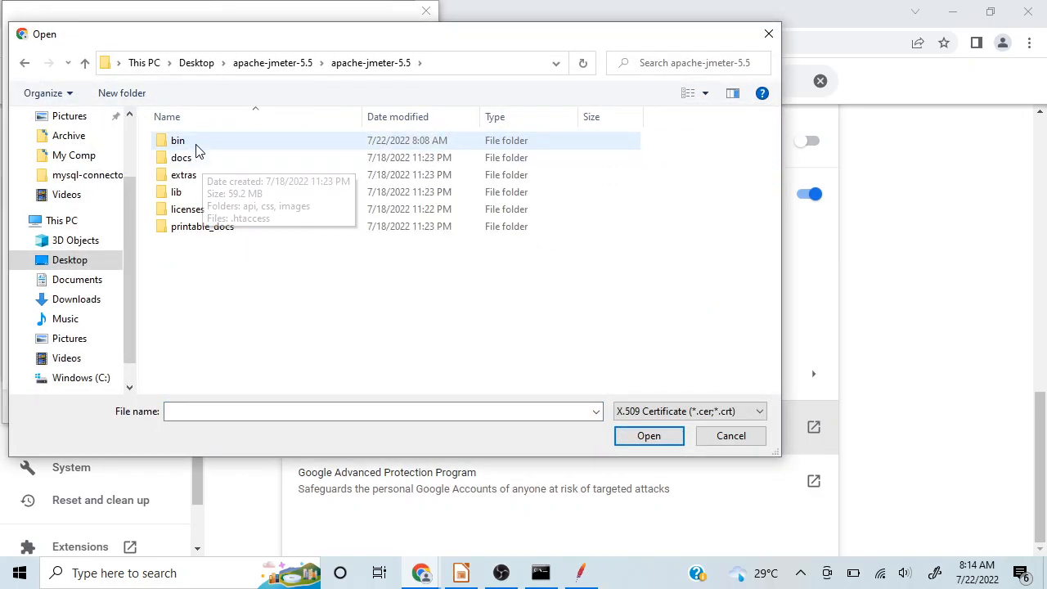
{"action": "double_click", "coordinate": [196, 144]}
{"action": "left_click", "coordinate": [235, 193]}
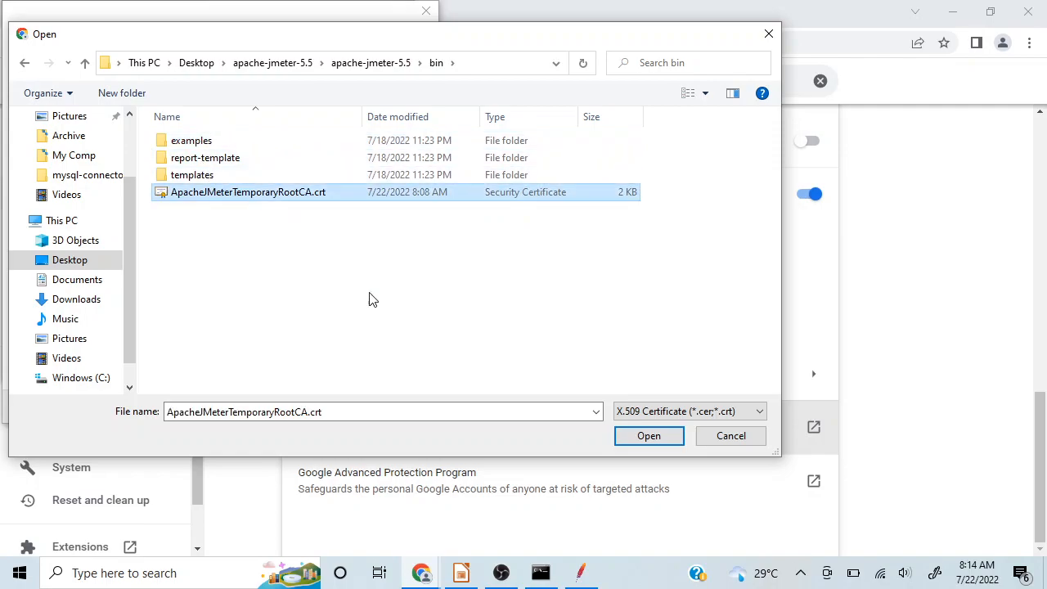
{"action": "left_click", "coordinate": [648, 435]}
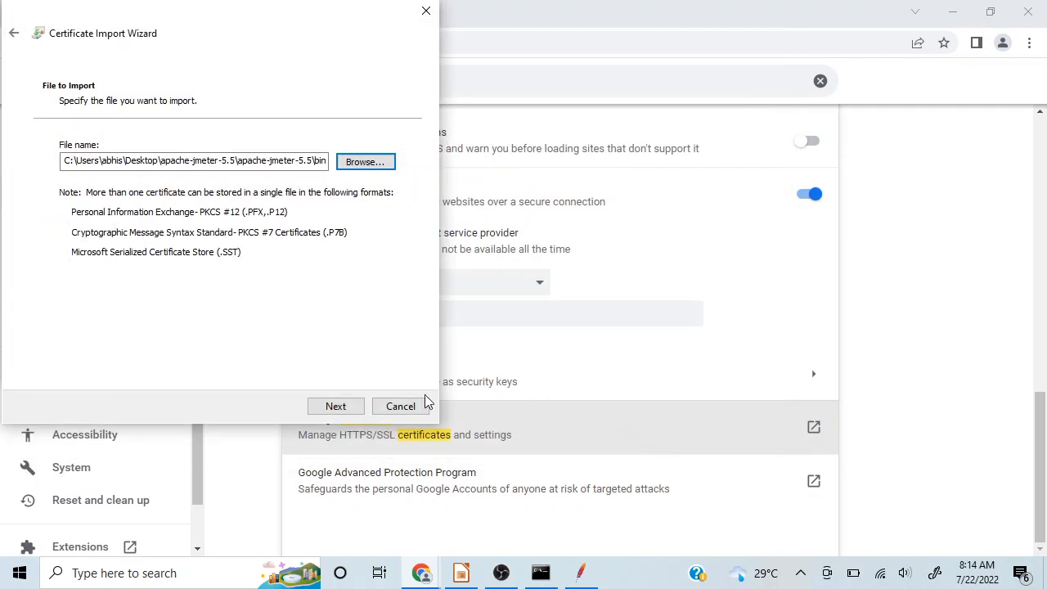
Finish importing the certificate into the Trusted Root Certification Authorities store, accept installing the JMeter root CA and close the certificate manager.
{"action": "left_click", "coordinate": [335, 409]}
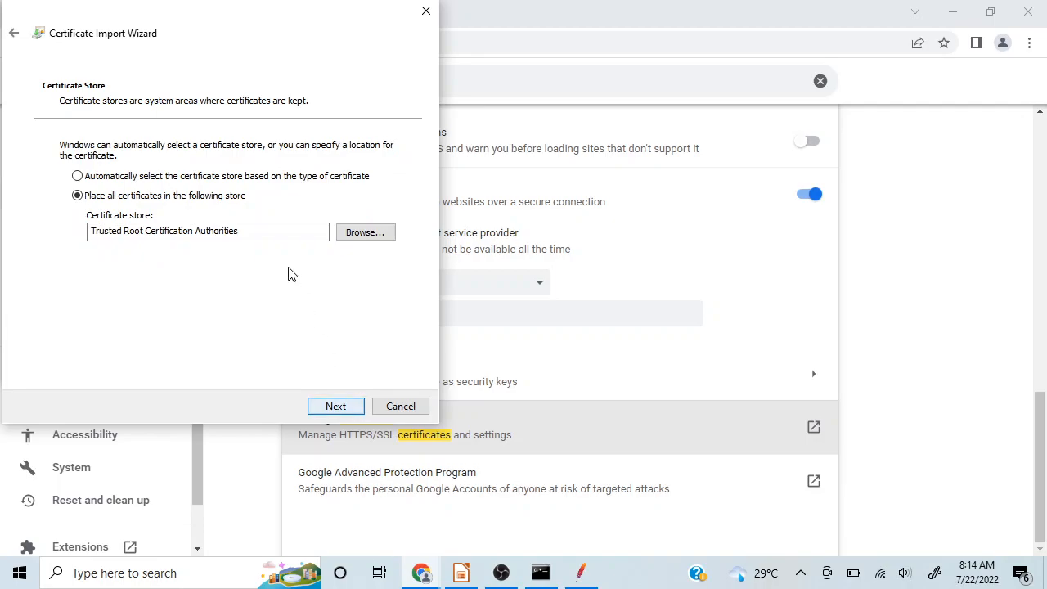
{"action": "left_click", "coordinate": [343, 416]}
{"action": "left_click", "coordinate": [358, 409]}
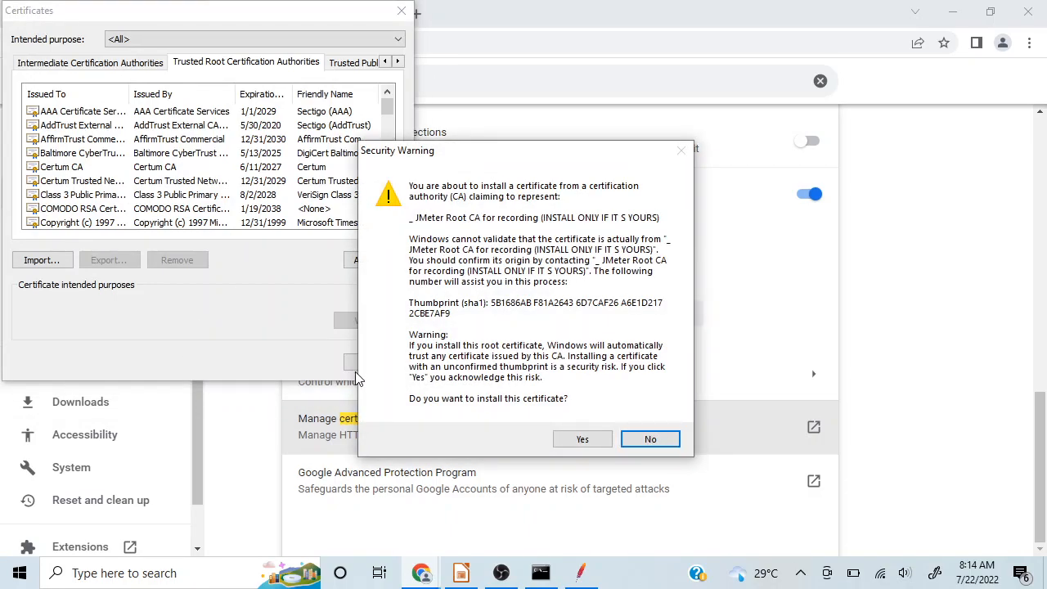
{"action": "left_click", "coordinate": [583, 439]}
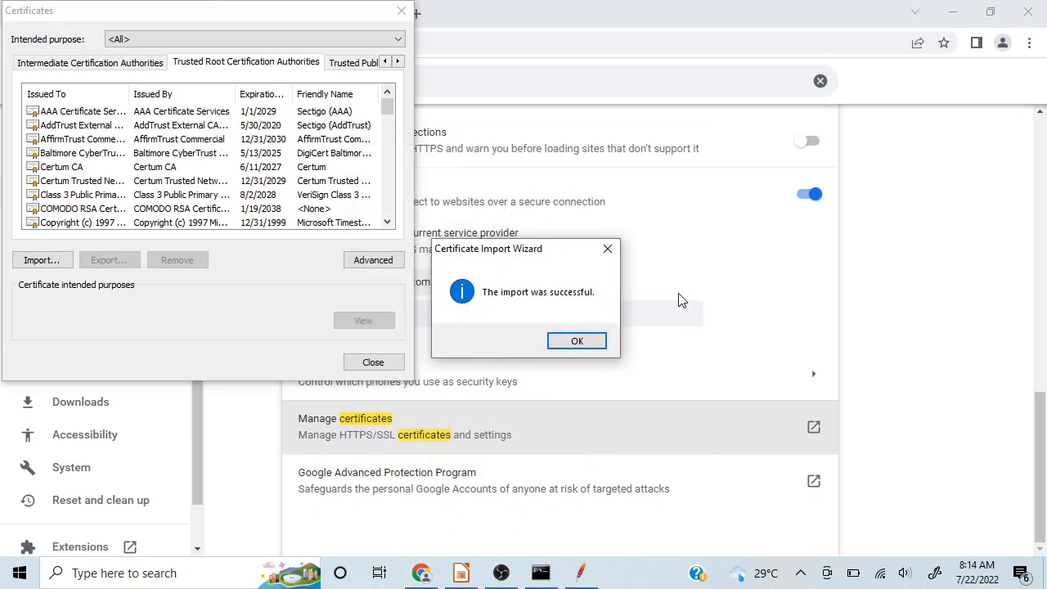
{"action": "left_click", "coordinate": [590, 342]}
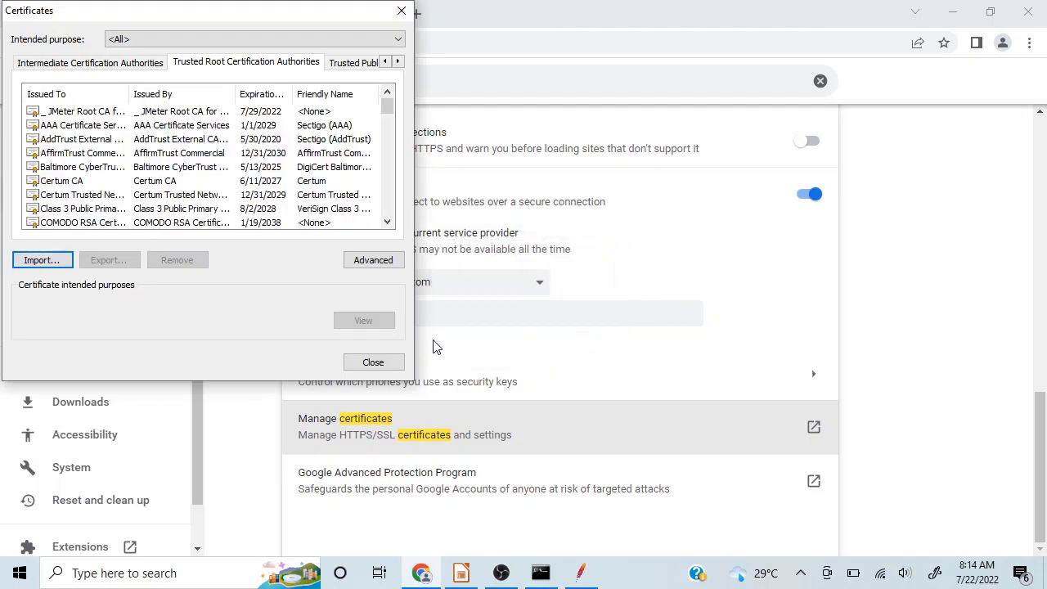
{"action": "left_click", "coordinate": [372, 363]}
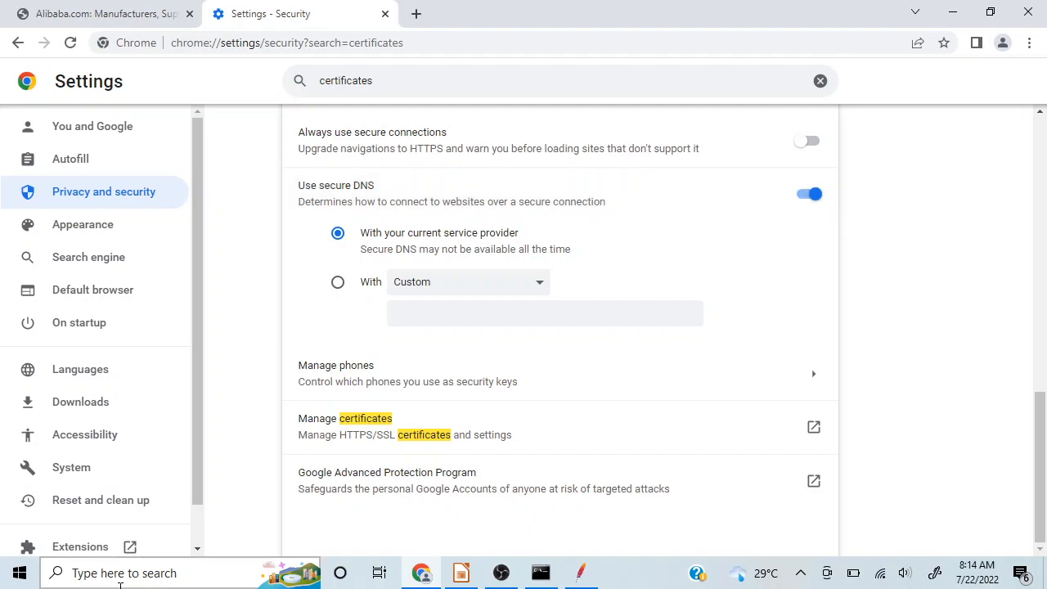
Launch Firefox from Windows search and decline making it the primary browser.
{"action": "left_click", "coordinate": [148, 573]}
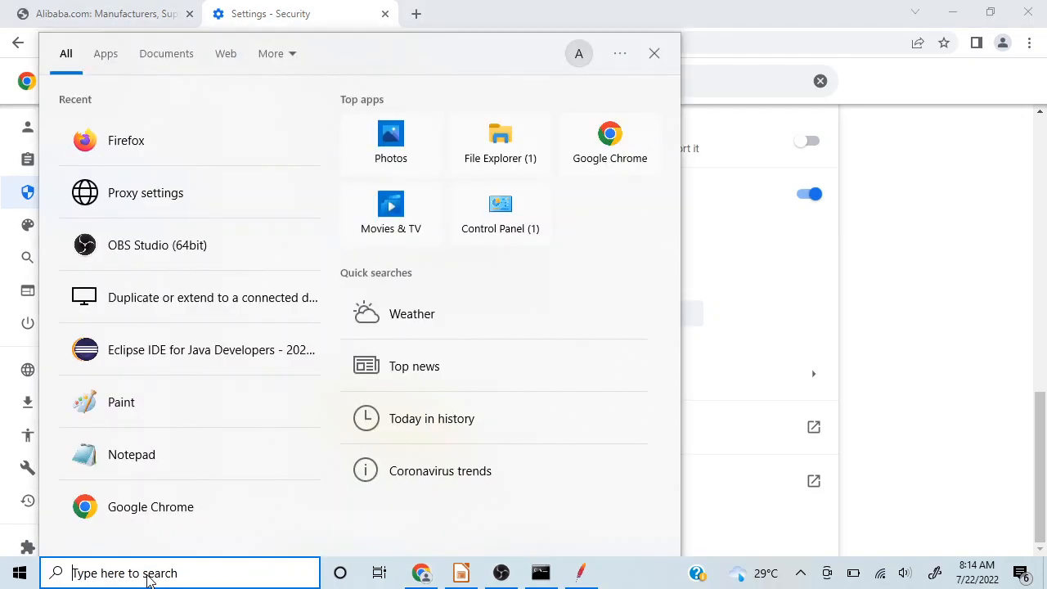
{"action": "type", "text": "firefox"}
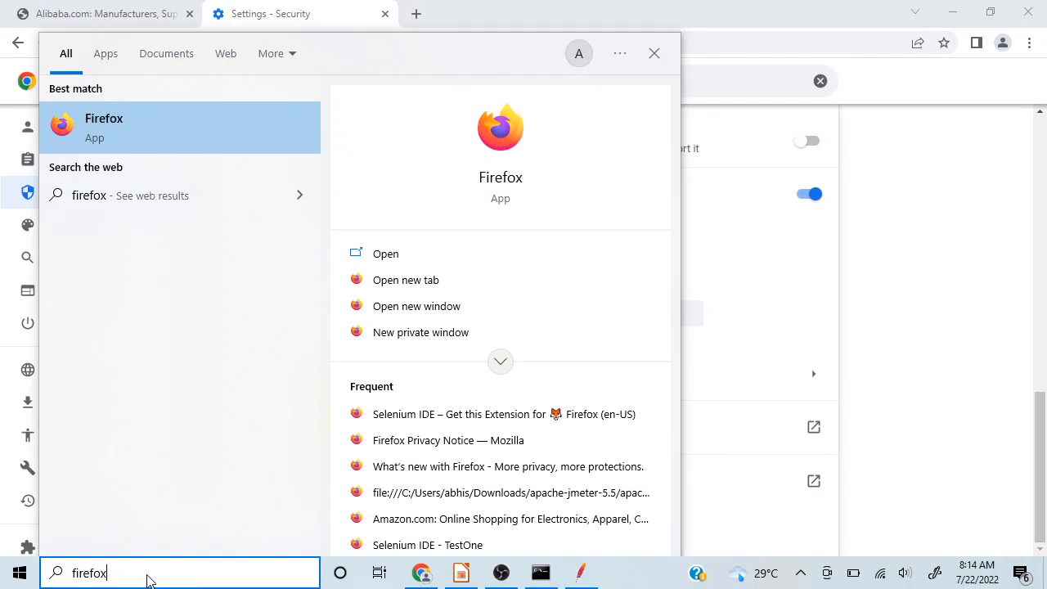
{"action": "key", "text": "Return"}
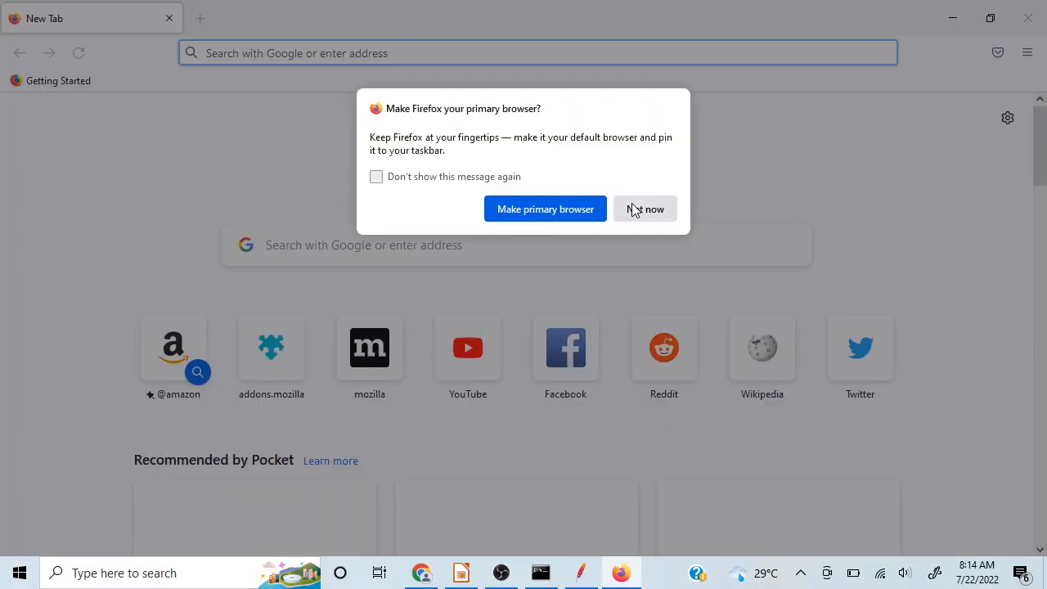
{"action": "left_click", "coordinate": [633, 209]}
Search the Firefox settings for "certificates" and open the Certificate Manager.
{"action": "left_click", "coordinate": [1027, 52]}
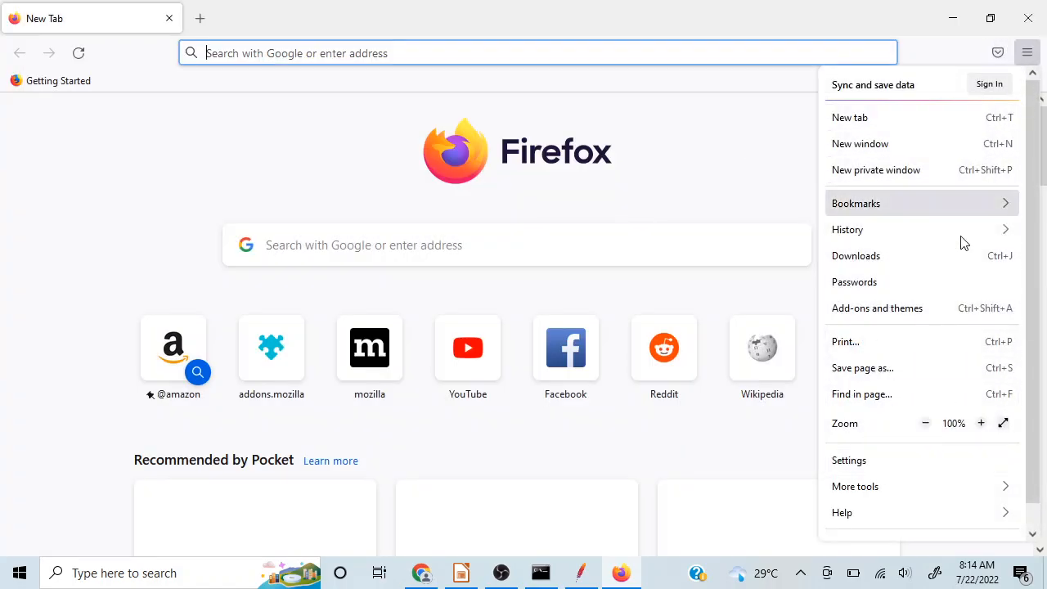
{"action": "left_click", "coordinate": [892, 474]}
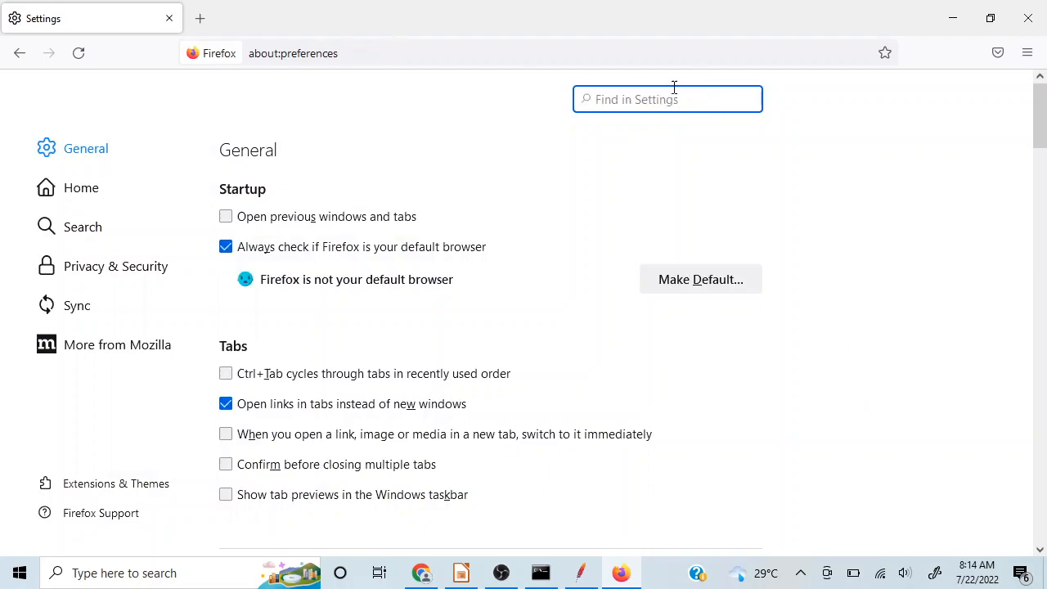
{"action": "type", "text": "ce"}
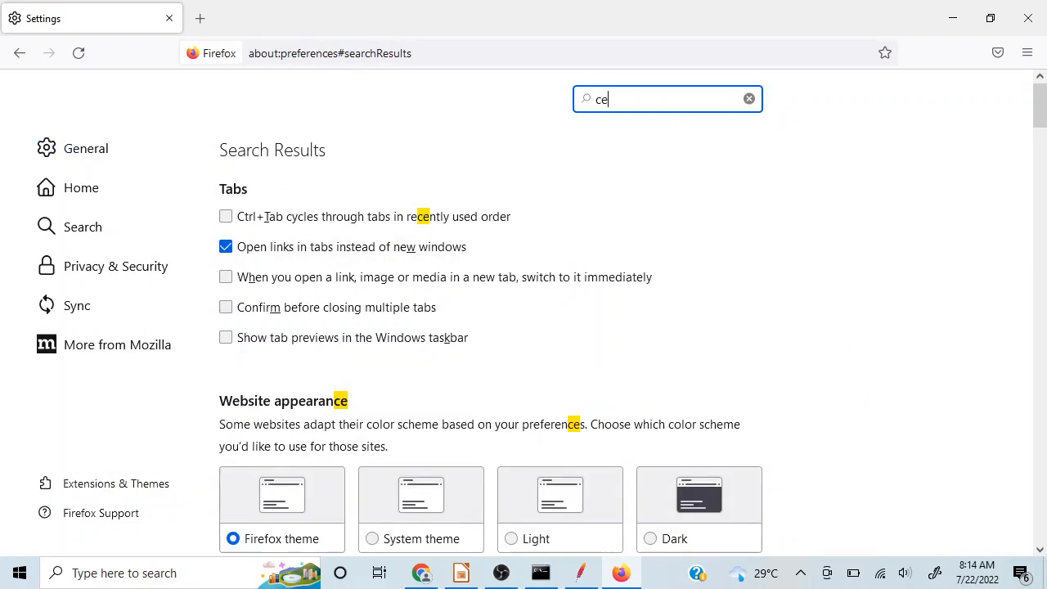
{"action": "type", "text": "rtificates"}
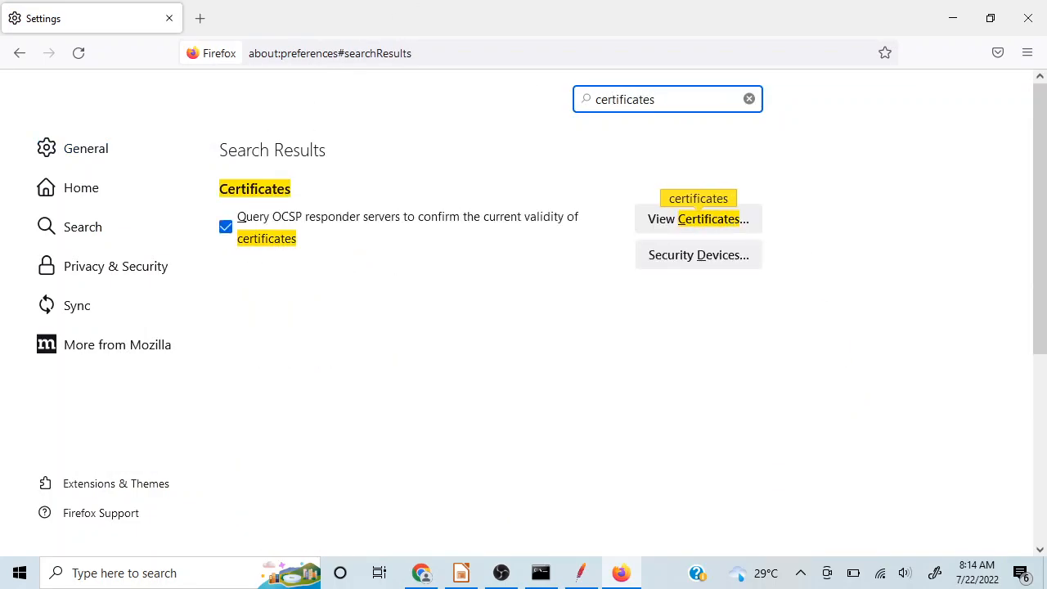
{"action": "left_click", "coordinate": [689, 221]}
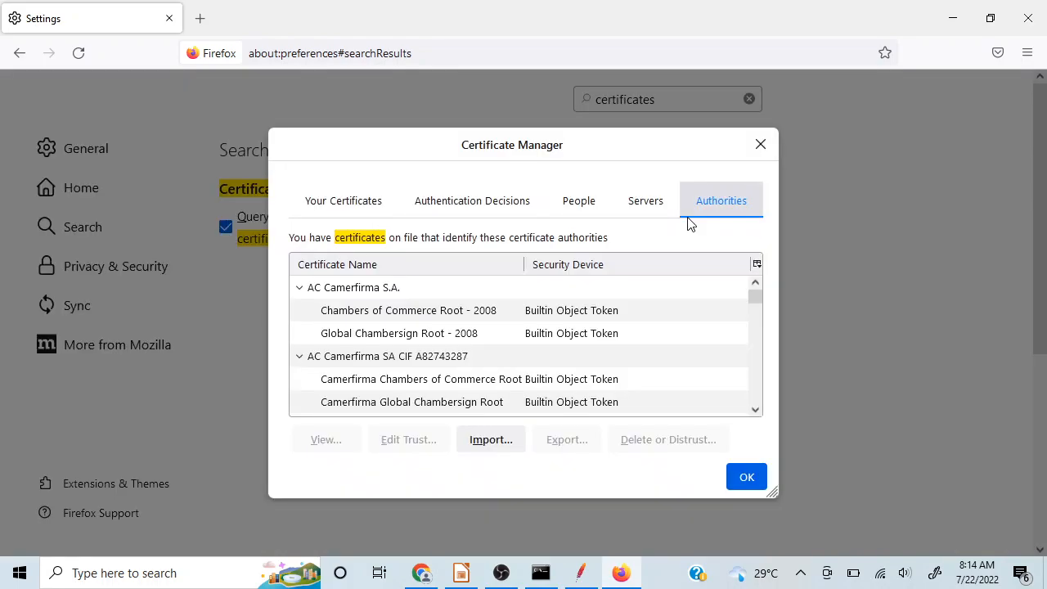
Import ApacheJMeterTemporaryRootCA.crt as an authority certificate from Desktop\apache-jmeter-5.5\apache-jmeter-5.5\bin.
{"action": "left_click", "coordinate": [491, 442]}
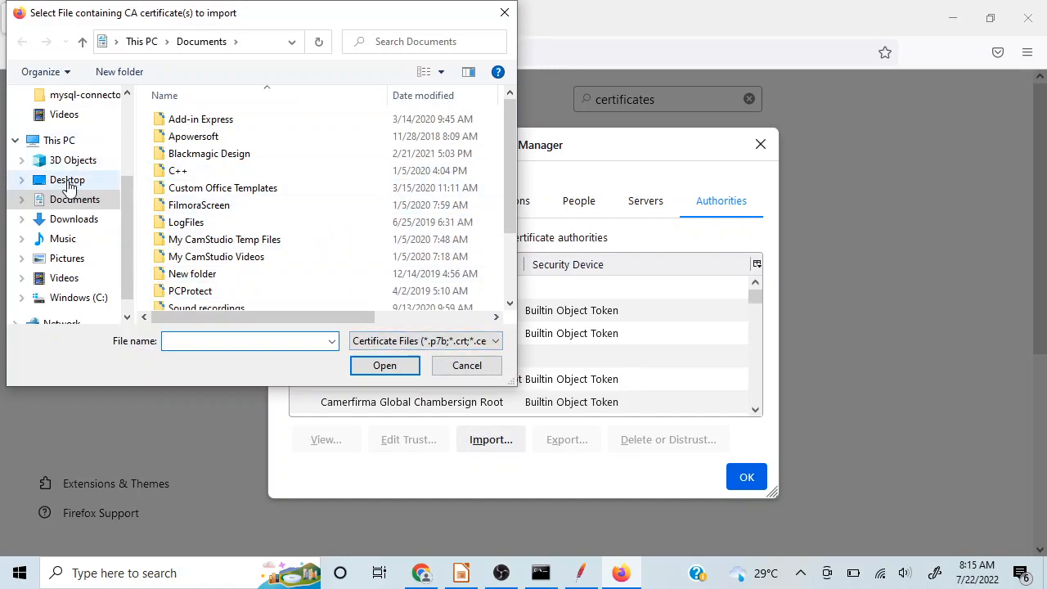
{"action": "left_click", "coordinate": [70, 188]}
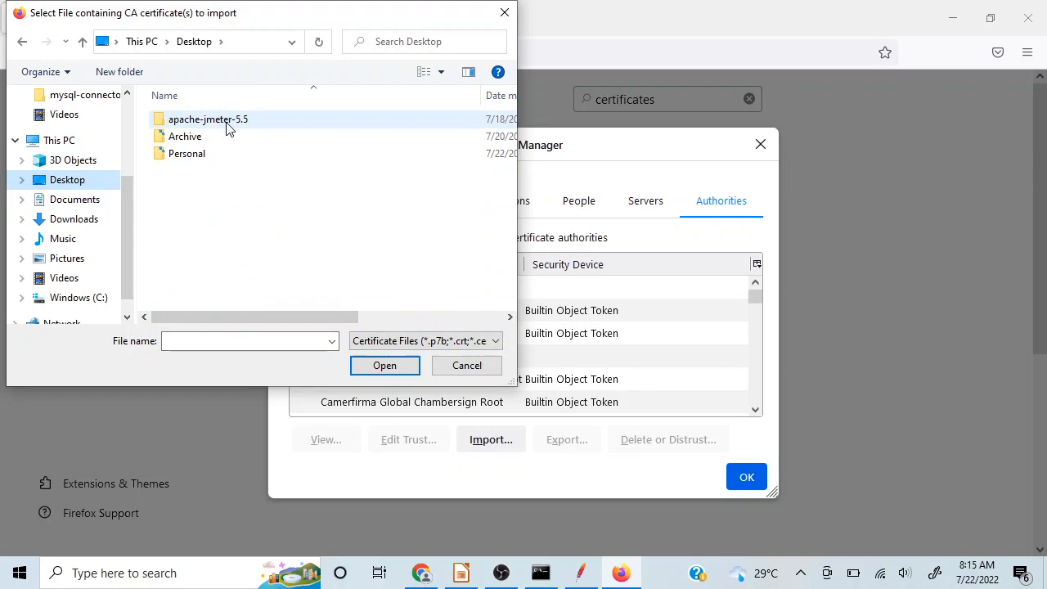
{"action": "double_click", "coordinate": [224, 122]}
{"action": "double_click", "coordinate": [214, 124]}
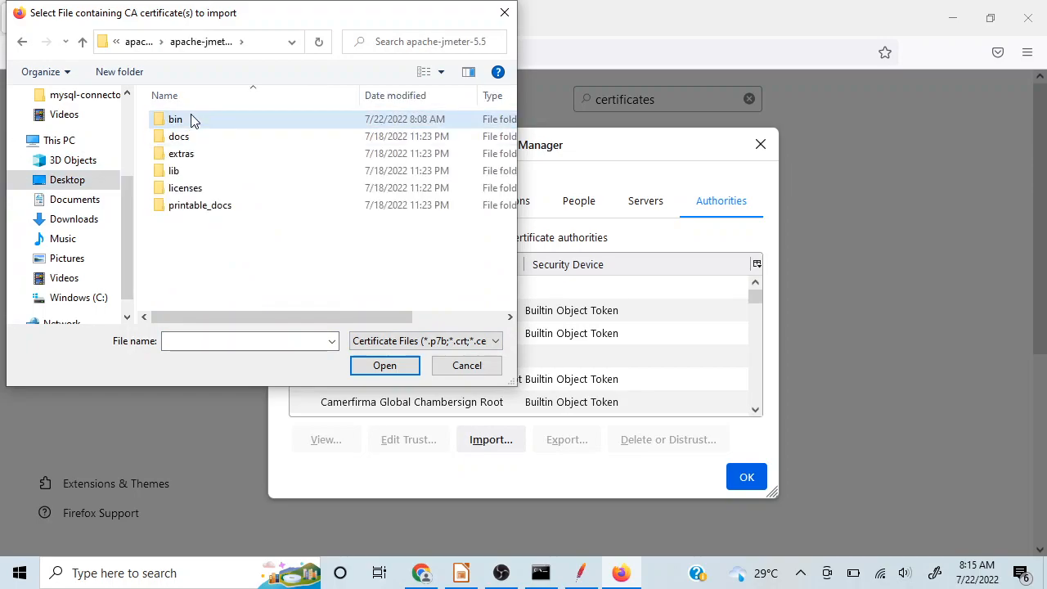
{"action": "double_click", "coordinate": [193, 121]}
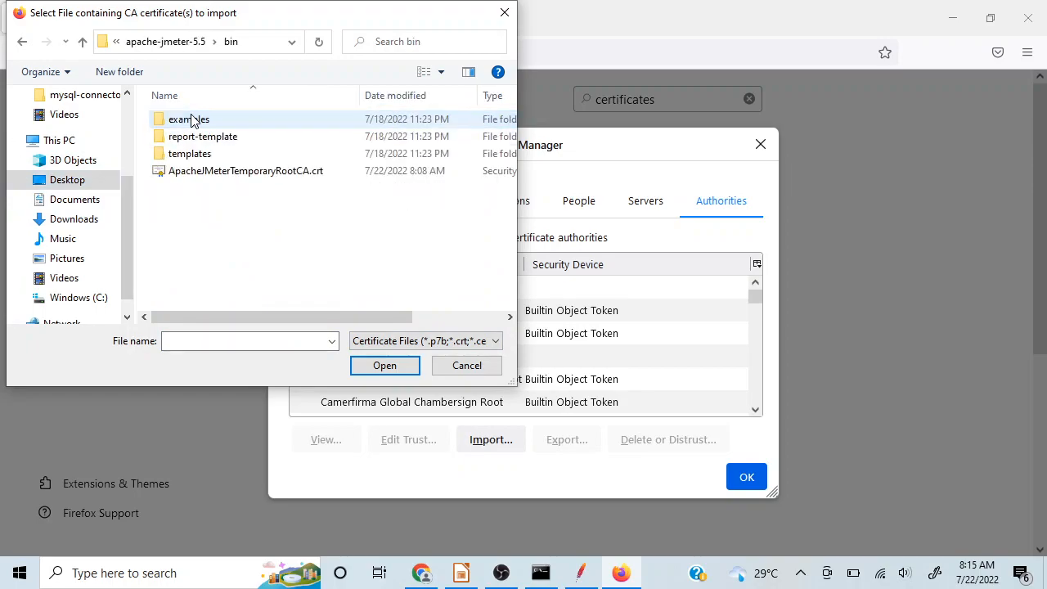
{"action": "left_click", "coordinate": [232, 172]}
{"action": "left_click", "coordinate": [381, 368]}
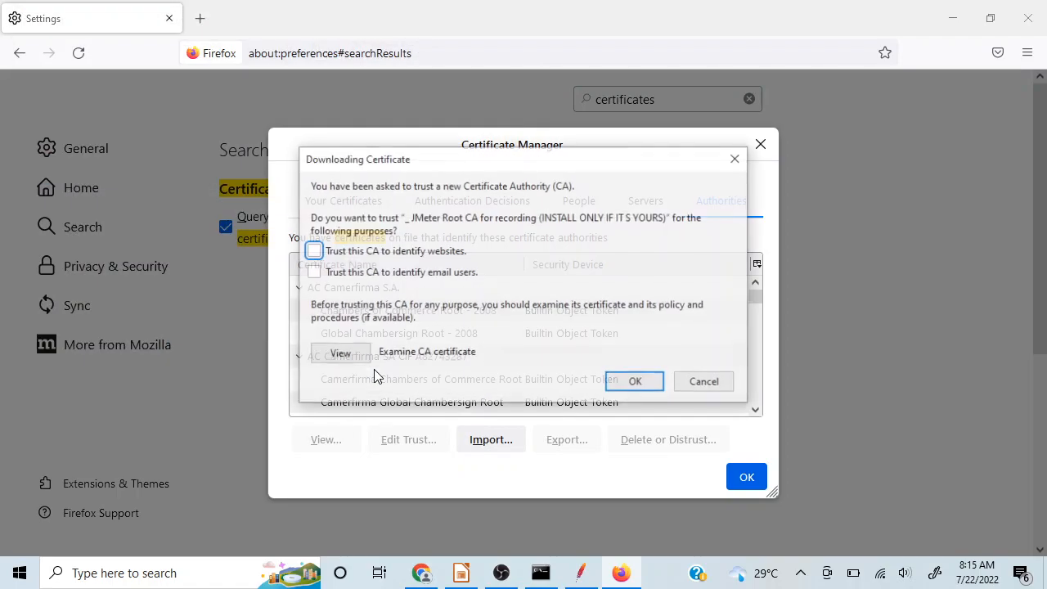
Trust the JMeter root CA to identify websites and email users, then confirm and close the Certificate Manager.
{"action": "left_click", "coordinate": [314, 252]}
{"action": "left_click", "coordinate": [311, 272]}
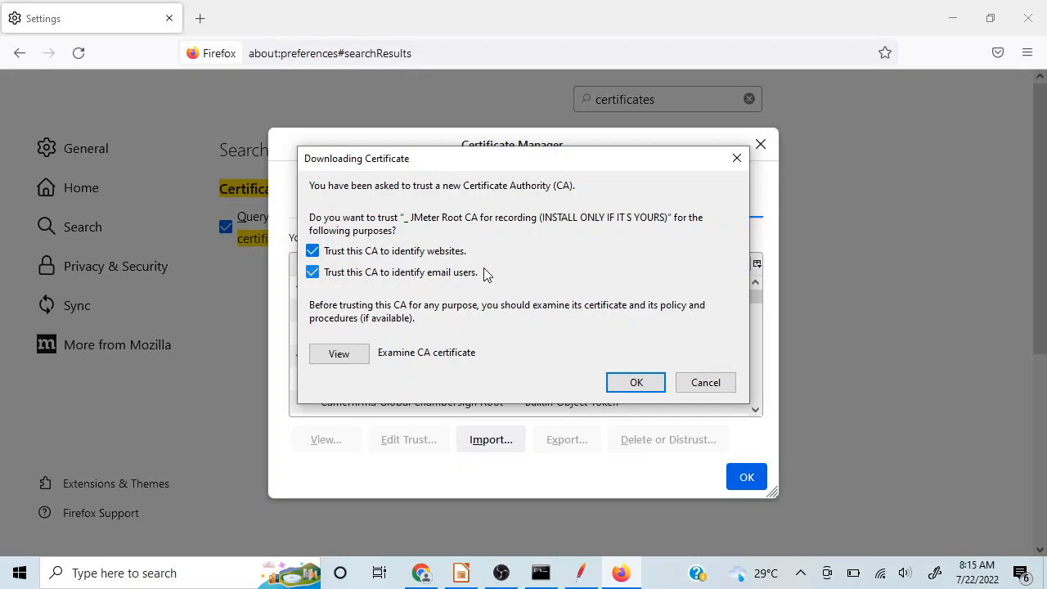
{"action": "left_click", "coordinate": [637, 383]}
{"action": "left_click", "coordinate": [746, 479]}
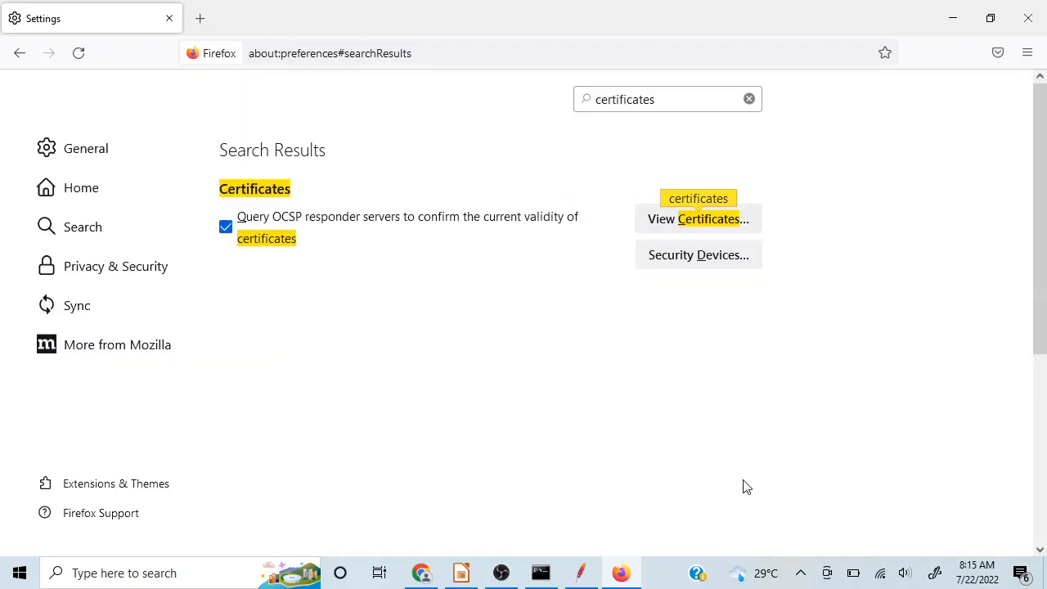
Close Firefox and show slide 5 about proxy settings in the JMeter.odp presentation in LibreOffice Impress.
{"action": "left_click", "coordinate": [1028, 27]}
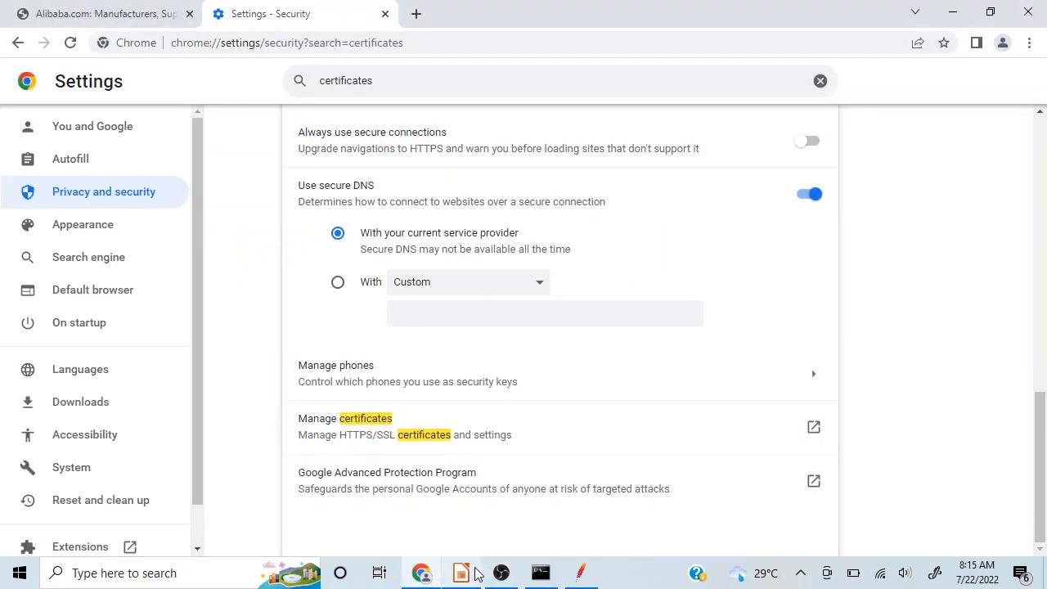
{"action": "left_click", "coordinate": [467, 575]}
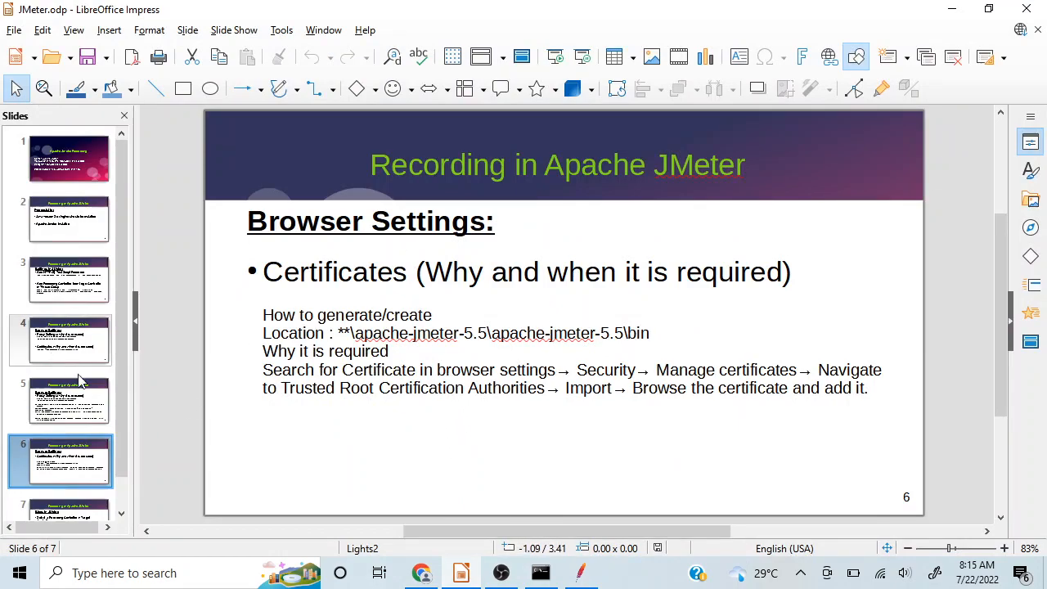
{"action": "left_click", "coordinate": [72, 395]}
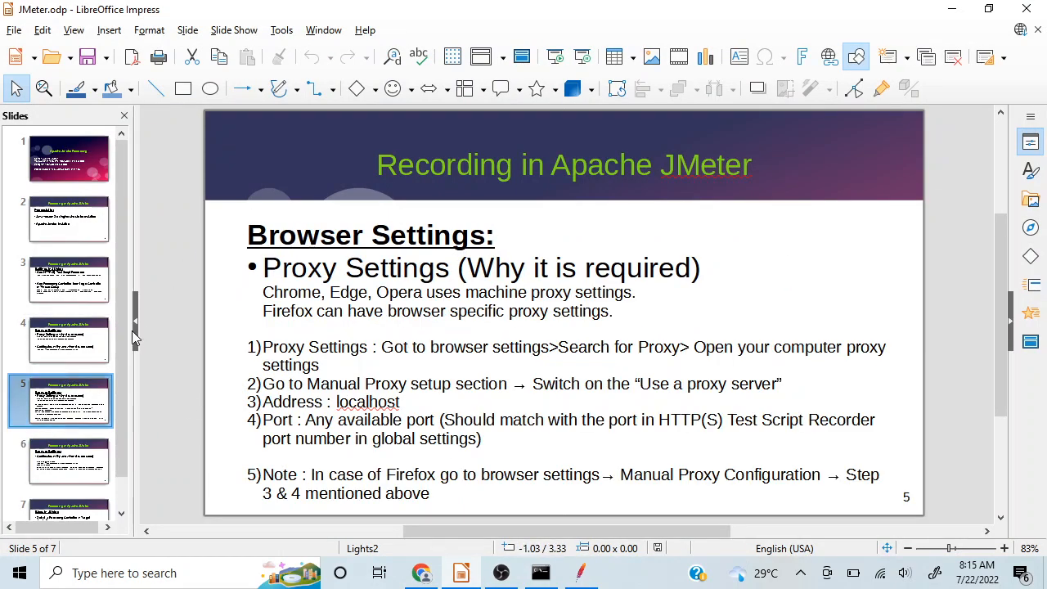
Review slides 4 to 7 on browser settings, certificates and the recording steps in JMeter, and minimize the presentation.
{"action": "left_click", "coordinate": [70, 343]}
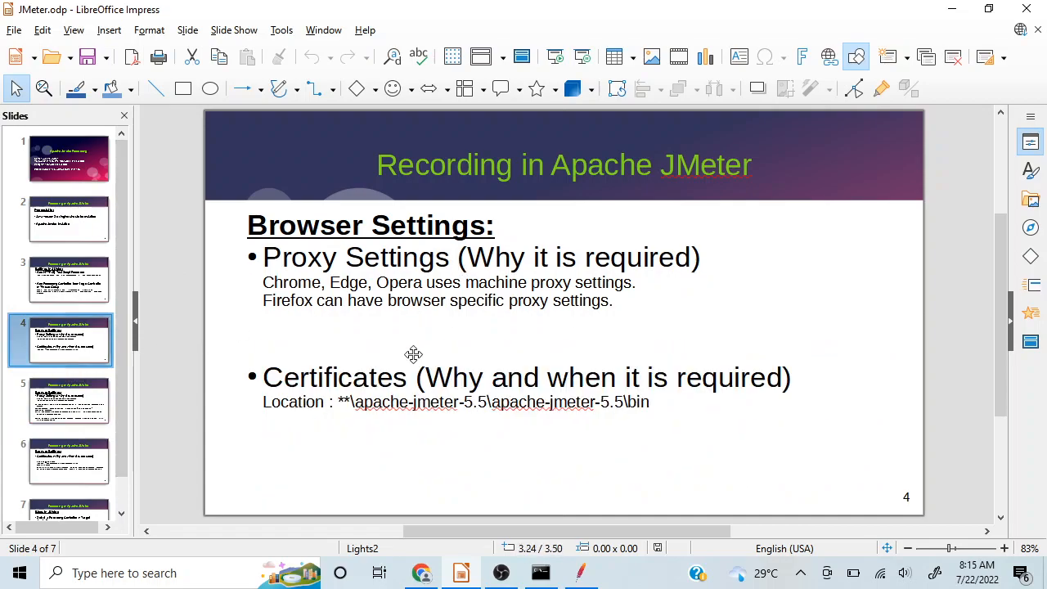
{"action": "left_click", "coordinate": [68, 424]}
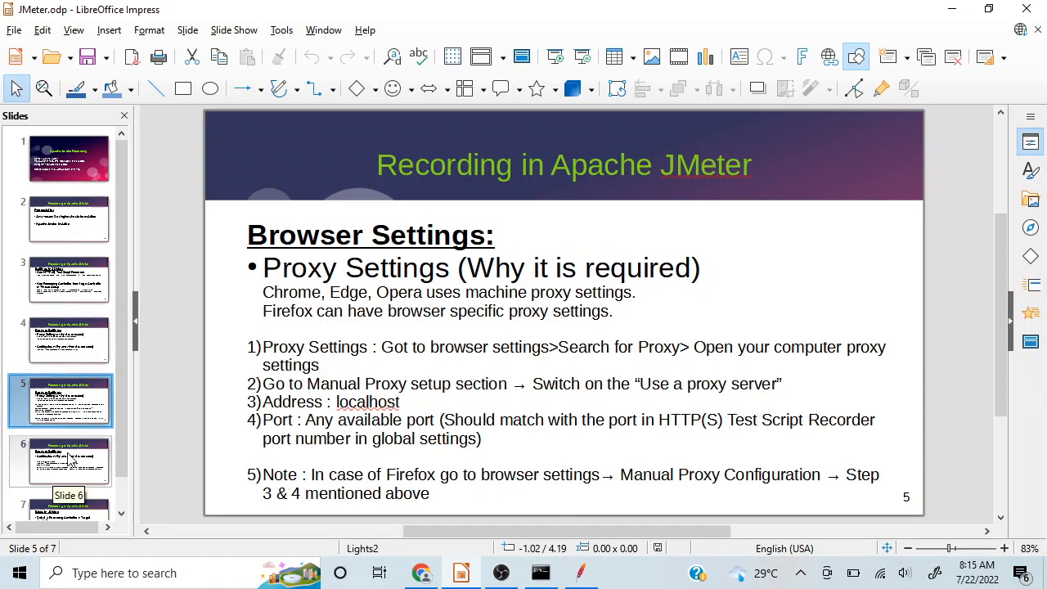
{"action": "left_click", "coordinate": [68, 474]}
{"action": "scroll", "coordinate": [80, 370], "scroll_direction": "down", "scroll_amount": 1}
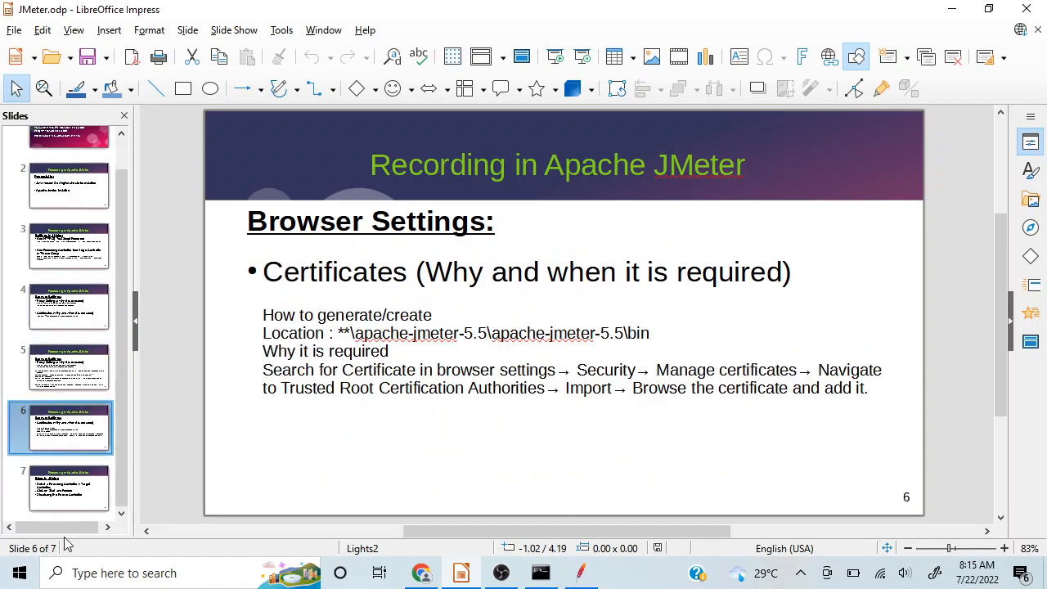
{"action": "left_click", "coordinate": [82, 486]}
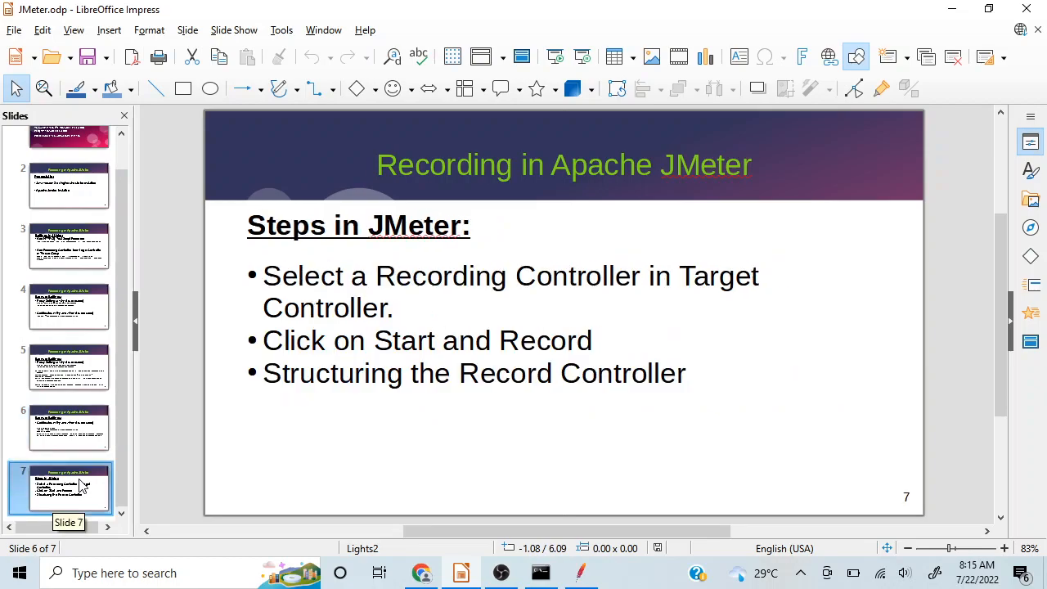
{"action": "left_click", "coordinate": [953, 8]}
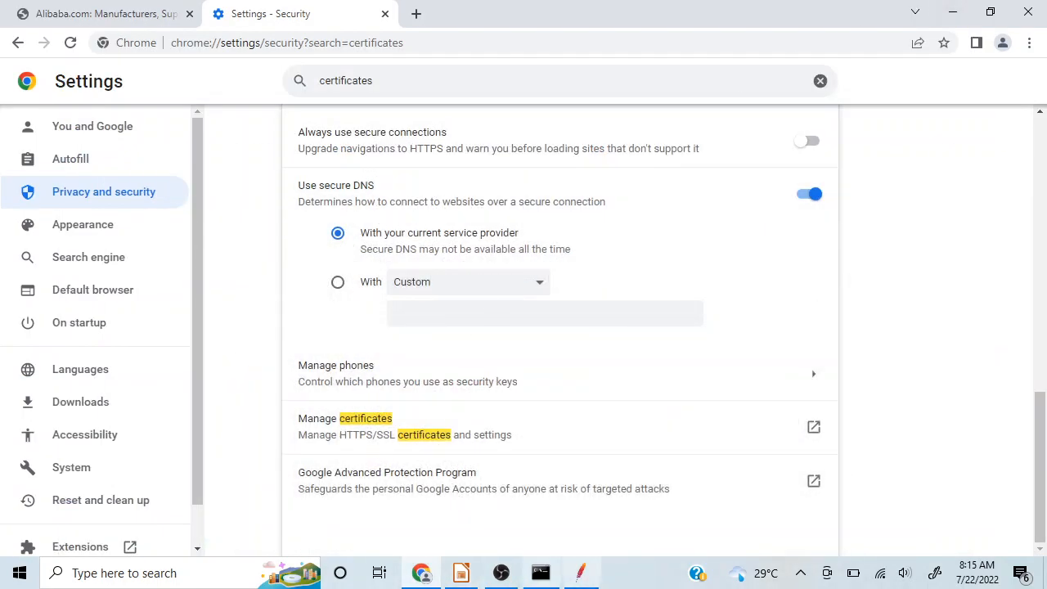
Close the Chrome window with the Alibaba and Settings tabs and open a fresh Chrome window.
{"action": "left_click", "coordinate": [582, 574]}
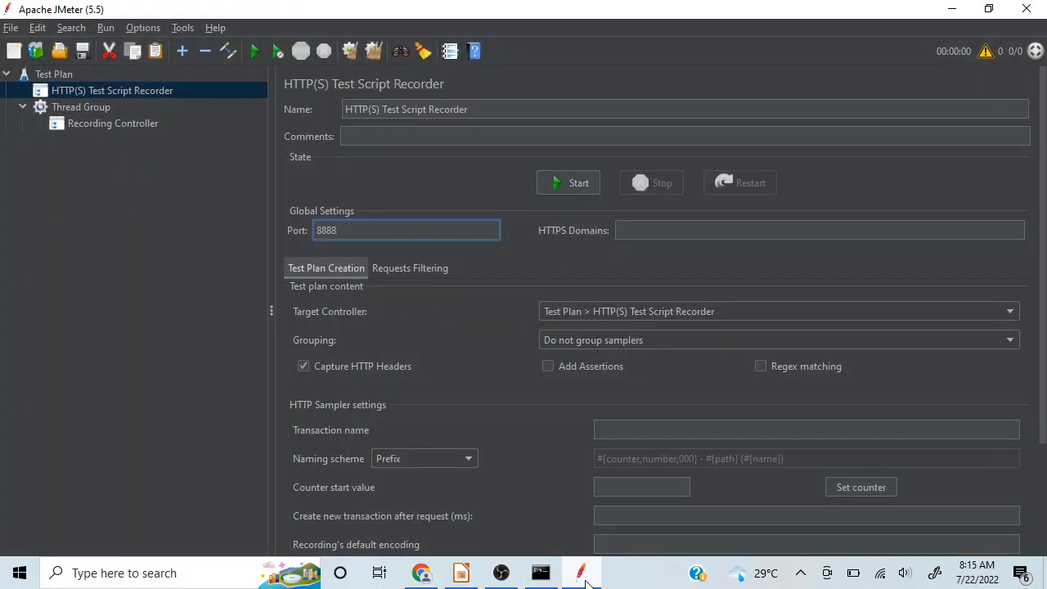
{"action": "left_click", "coordinate": [951, 15]}
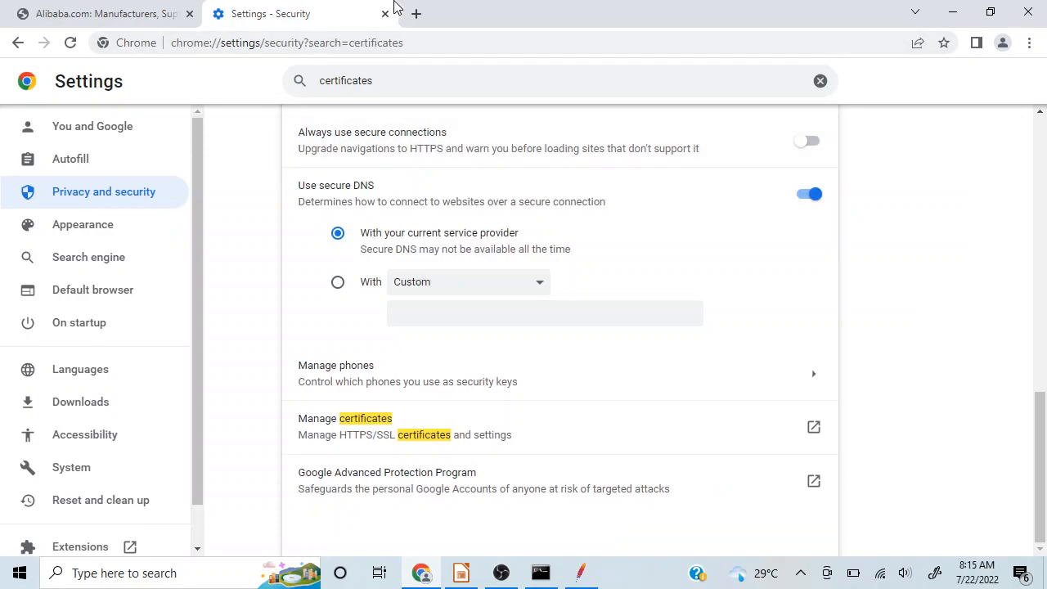
{"action": "left_click", "coordinate": [1028, 13]}
{"action": "left_click", "coordinate": [421, 573]}
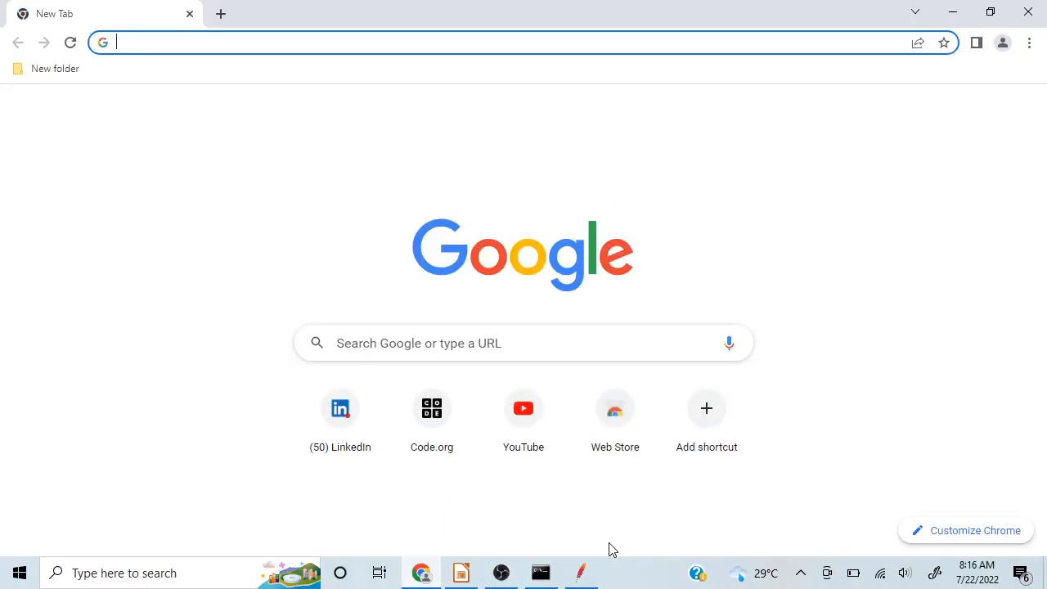
In JMeter, set the recorder's target controller to Test Plan > Thread Group > Recording Controller and start recording, accepting the root CA notice.
{"action": "left_click", "coordinate": [583, 574]}
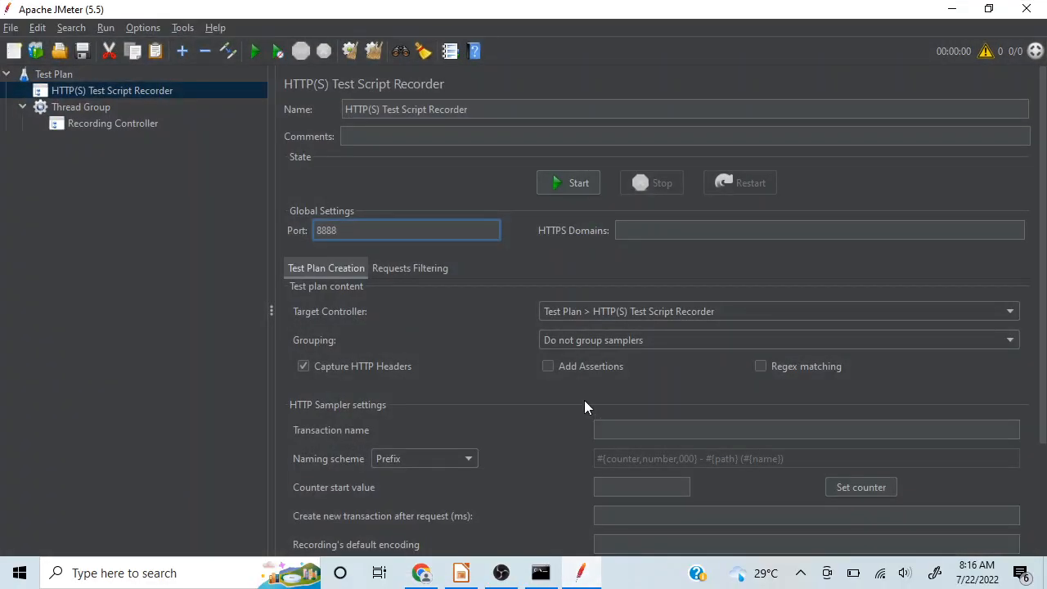
{"action": "left_click", "coordinate": [744, 314]}
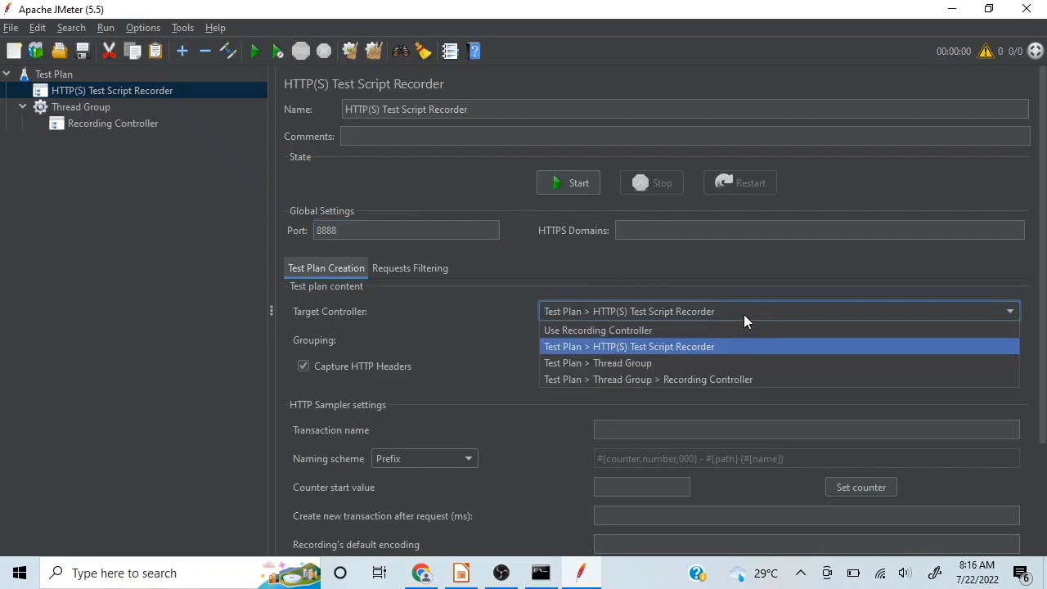
{"action": "left_click", "coordinate": [685, 382]}
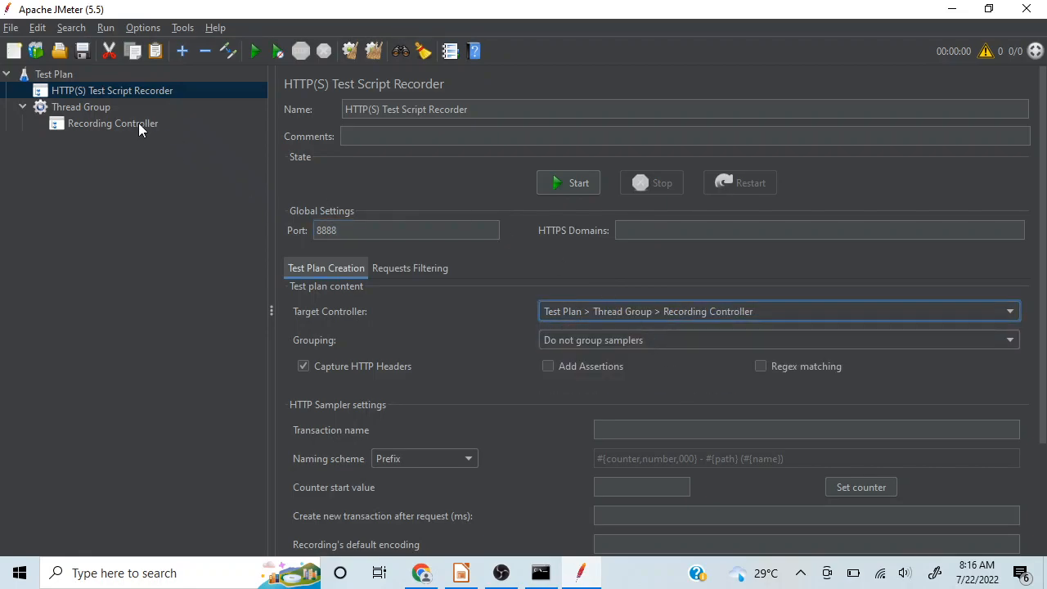
{"action": "left_click", "coordinate": [573, 182]}
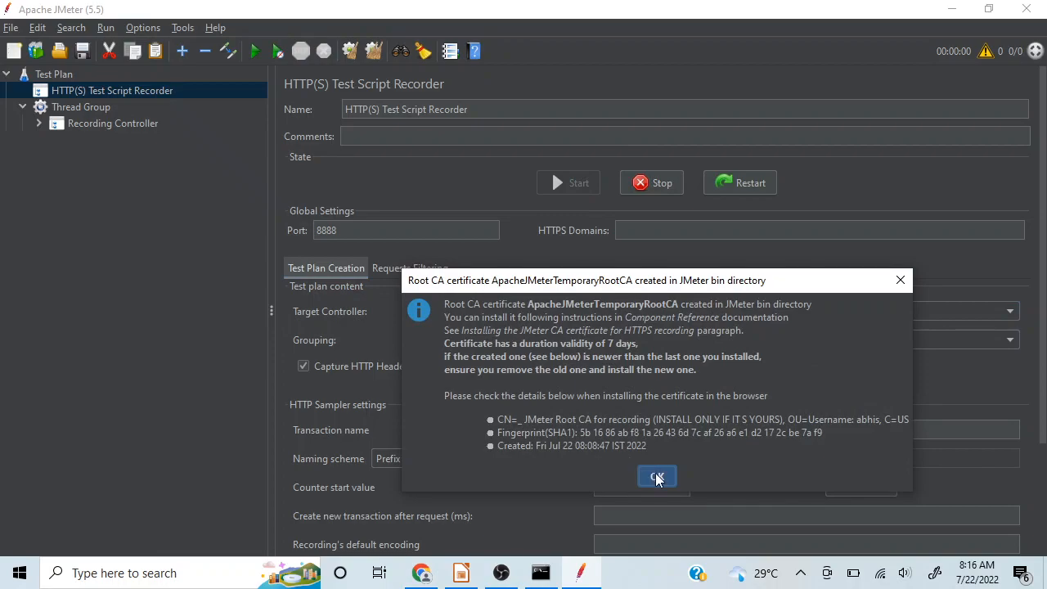
{"action": "left_click", "coordinate": [657, 477]}
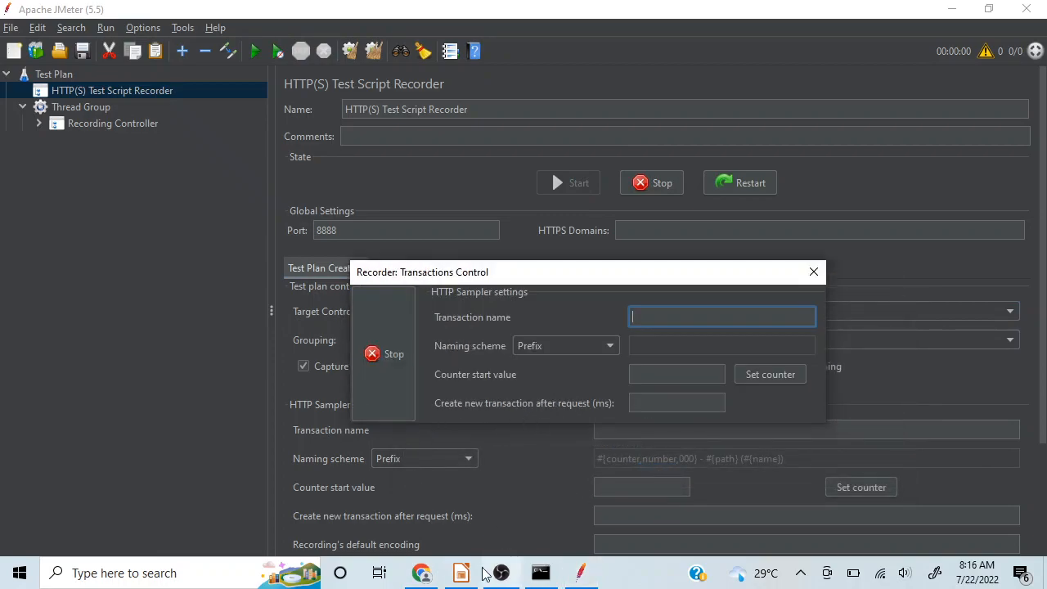
Switch to Chrome and load google.com while the recorder is running.
{"action": "left_click", "coordinate": [421, 573]}
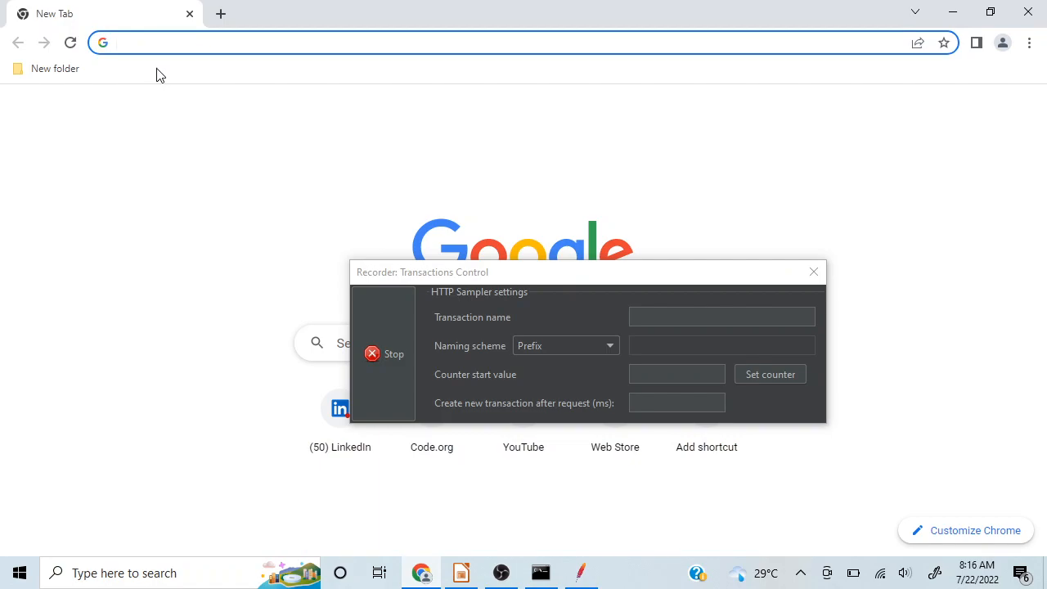
{"action": "type", "text": "google.com"}
{"action": "key", "text": "Return"}
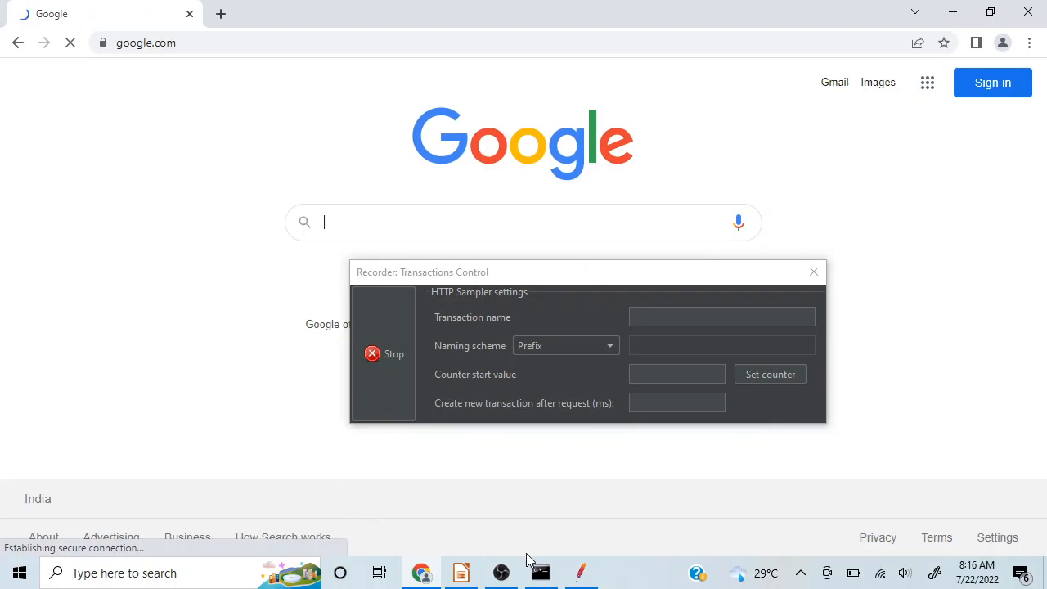
Return to JMeter, inspect several recorded requests under the Recording Controller, and stop the recorder.
{"action": "left_click", "coordinate": [581, 575]}
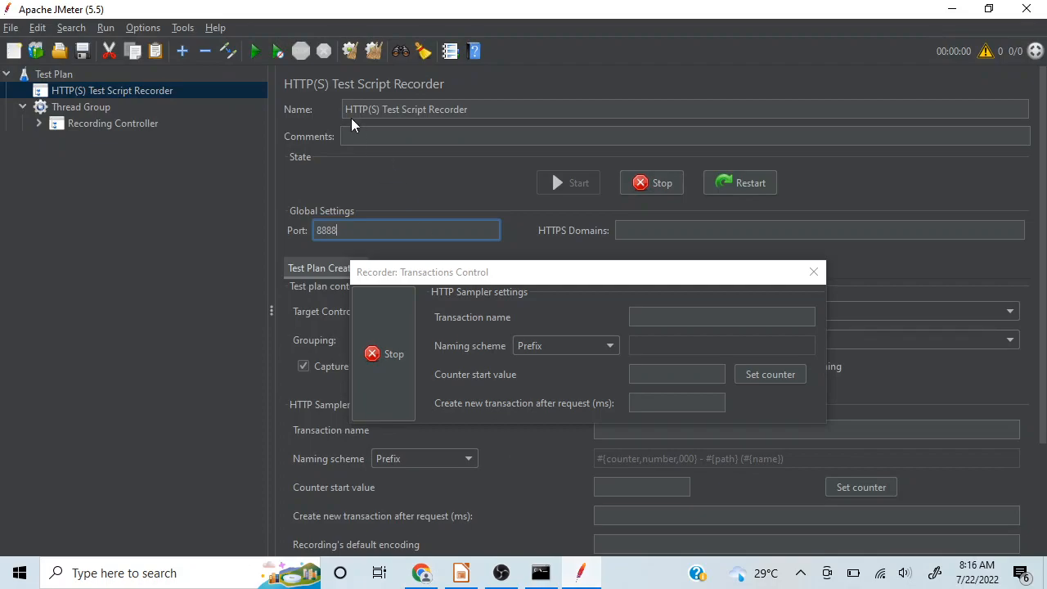
{"action": "left_click", "coordinate": [37, 123]}
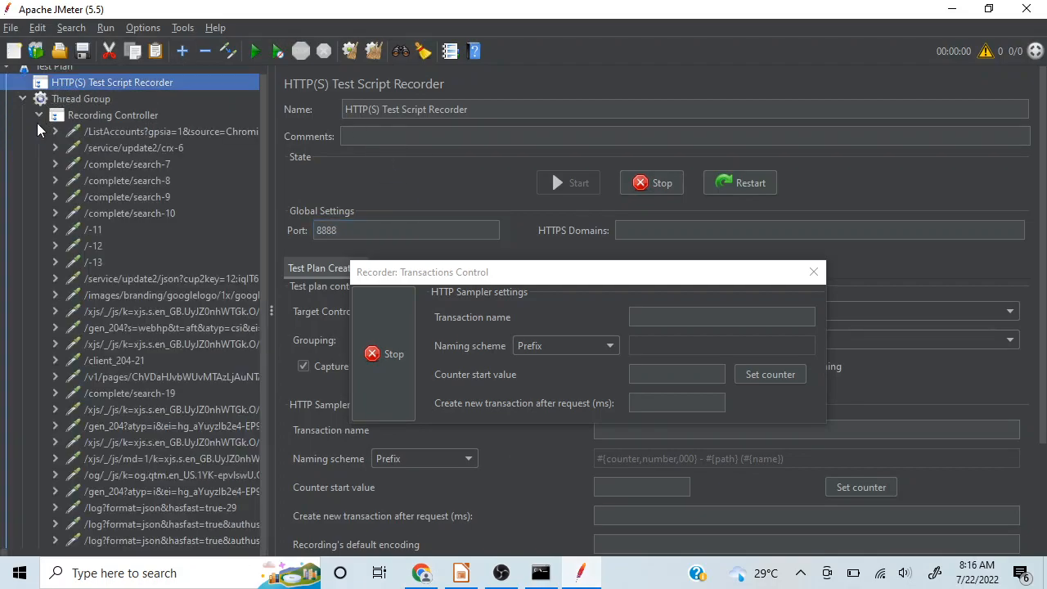
{"action": "left_click", "coordinate": [187, 135]}
{"action": "left_click", "coordinate": [135, 164]}
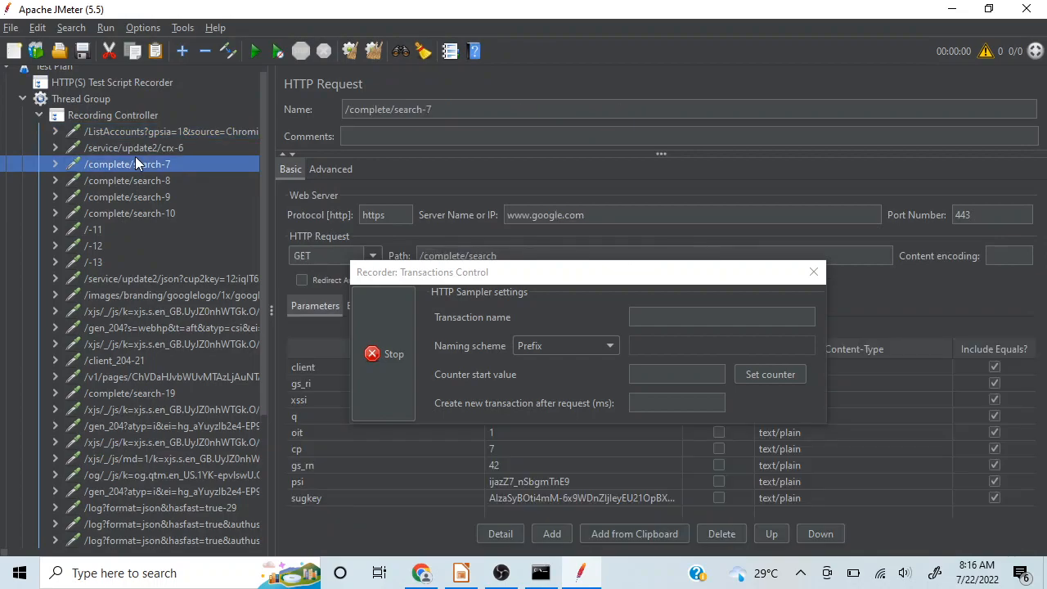
{"action": "left_click", "coordinate": [132, 187]}
{"action": "left_click", "coordinate": [137, 229]}
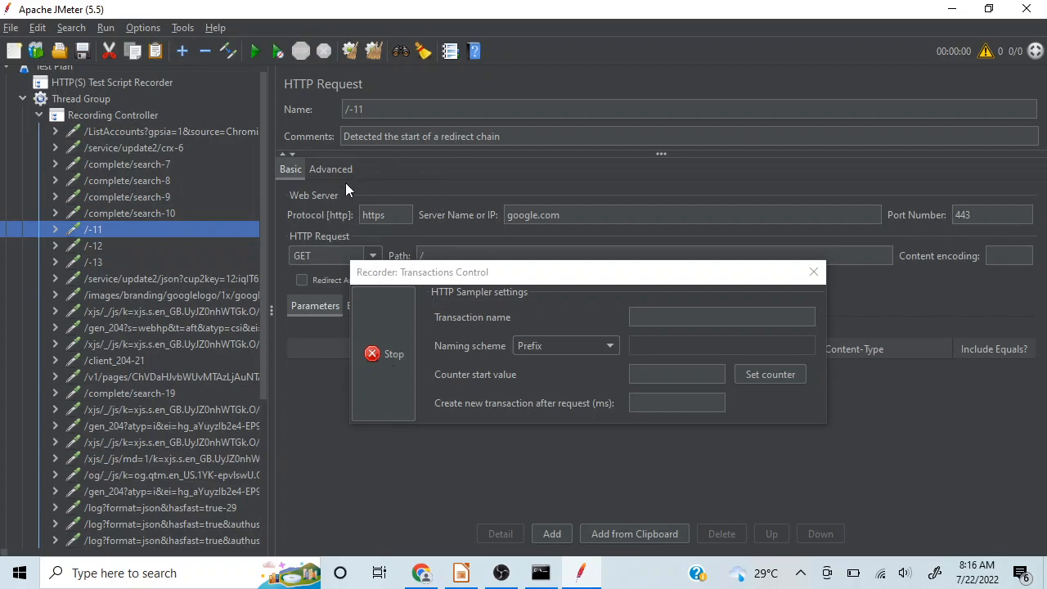
{"action": "left_click", "coordinate": [391, 380]}
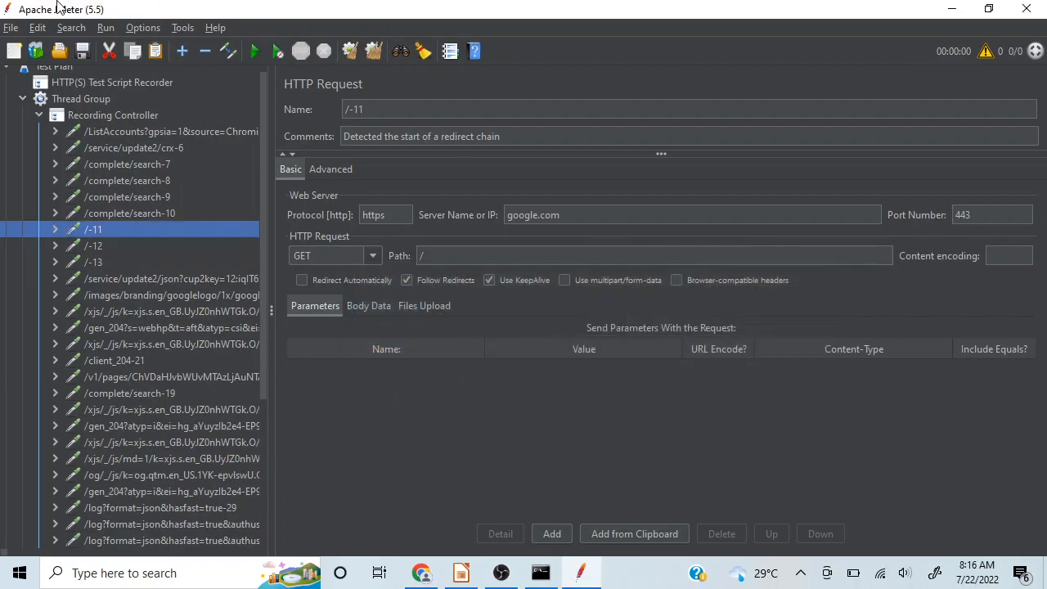
Delete all recorded requests under the Recording Controller and confirm the removal.
{"action": "left_click", "coordinate": [106, 131]}
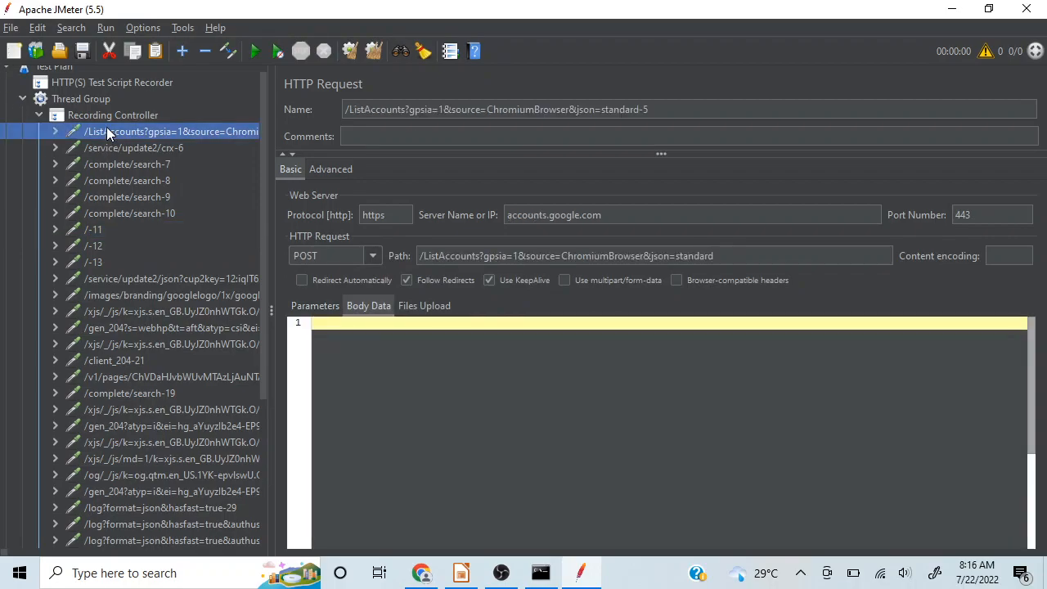
{"action": "key", "text": "shift+Down"}
{"action": "key", "text": "shift+Down"}
{"action": "key", "text": "shift+Down"}
{"action": "key", "text": "shift+Down"}
{"action": "key", "text": "shift+Down"}
{"action": "key", "text": "shift+Down"}
{"action": "key", "text": "shift+Down"}
{"action": "key", "text": "shift+Down"}
{"action": "key", "text": "shift+Down"}
{"action": "key", "text": "shift+Down"}
{"action": "key", "text": "shift+Down"}
{"action": "key", "text": "shift+Down"}
{"action": "key", "text": "shift+Down"}
{"action": "key", "text": "shift+Down"}
{"action": "key", "text": "shift+Down"}
{"action": "key", "text": "shift+Down"}
{"action": "key", "text": "shift+Down"}
{"action": "key", "text": "shift+Down"}
{"action": "key", "text": "shift+Down"}
{"action": "key", "text": "shift+Down"}
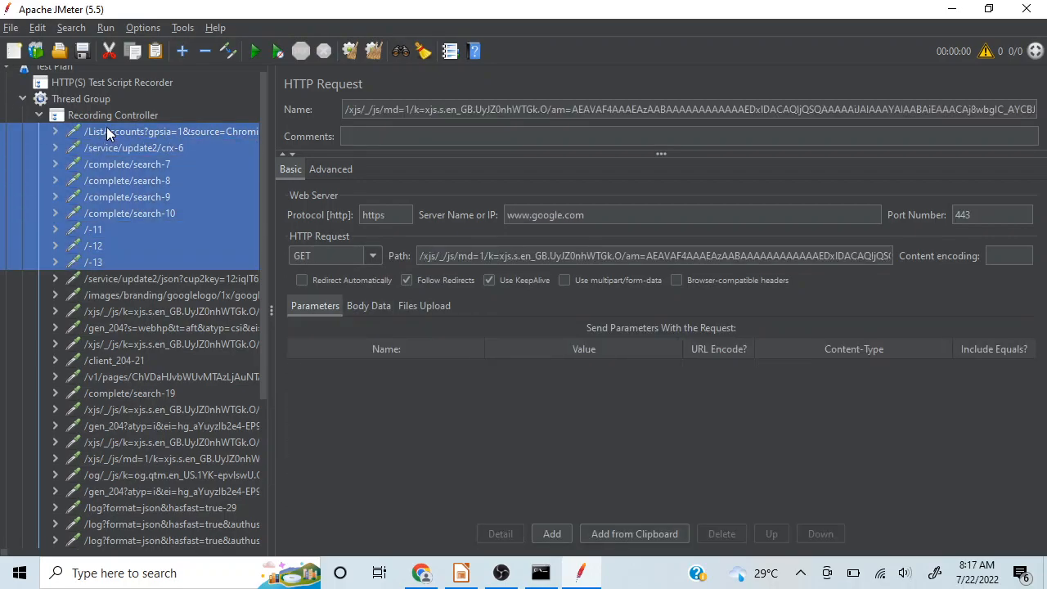
{"action": "key", "text": "shift+Down"}
{"action": "key", "text": "shift+Down"}
{"action": "key", "text": "shift+Down"}
{"action": "key", "text": "shift+Down"}
{"action": "key", "text": "shift+Down"}
{"action": "key", "text": "shift+Down"}
{"action": "key", "text": "shift+Down"}
{"action": "key", "text": "shift+Down"}
{"action": "key", "text": "shift+Down"}
{"action": "key", "text": "shift+Down"}
{"action": "key", "text": "shift+Down"}
{"action": "key", "text": "shift+Down"}
{"action": "key", "text": "shift+Down"}
{"action": "key", "text": "shift+Down"}
{"action": "key", "text": "shift+Down"}
{"action": "key", "text": "shift+Down"}
{"action": "key", "text": "shift+Down"}
{"action": "key", "text": "shift+Down"}
{"action": "key", "text": "shift+Down"}
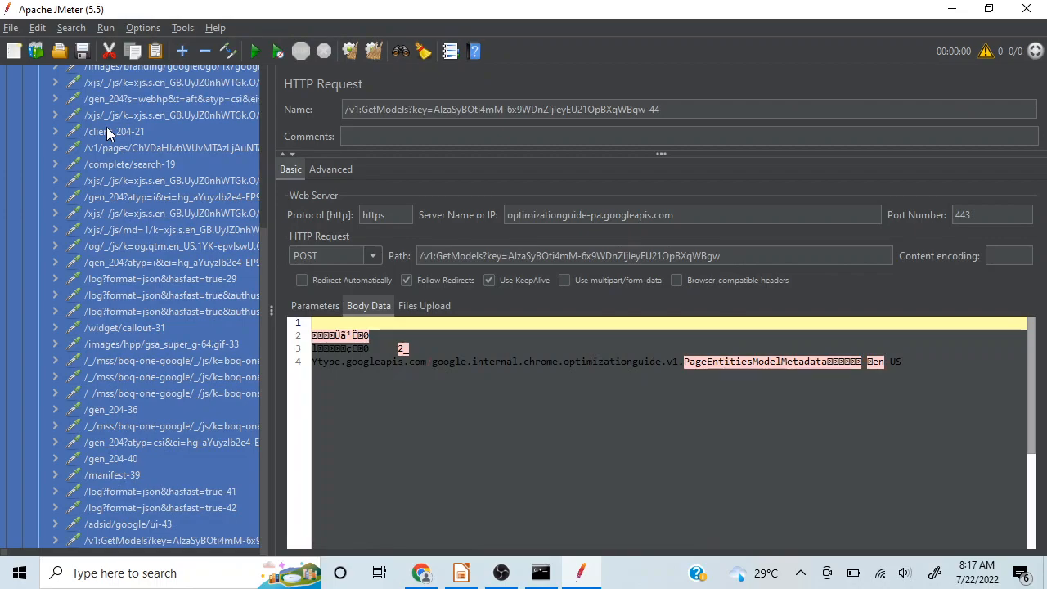
{"action": "key", "text": "Delete"}
{"action": "key", "text": "Return"}
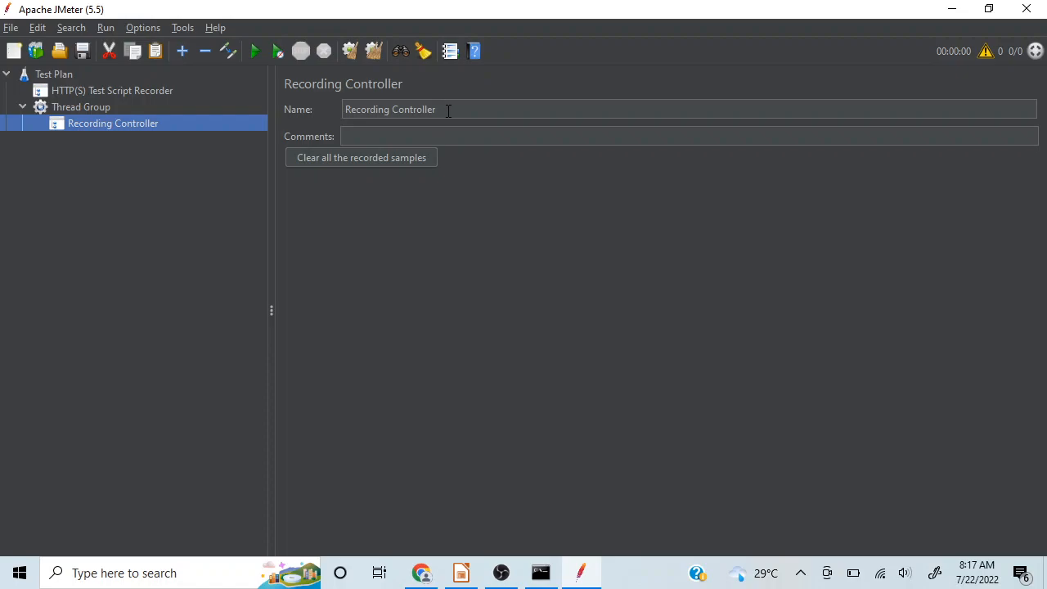
In Chrome, decline the Google sign-in prompt, try opening Gmail, return to the Google home page and minimize the browser.
{"action": "left_click", "coordinate": [423, 577]}
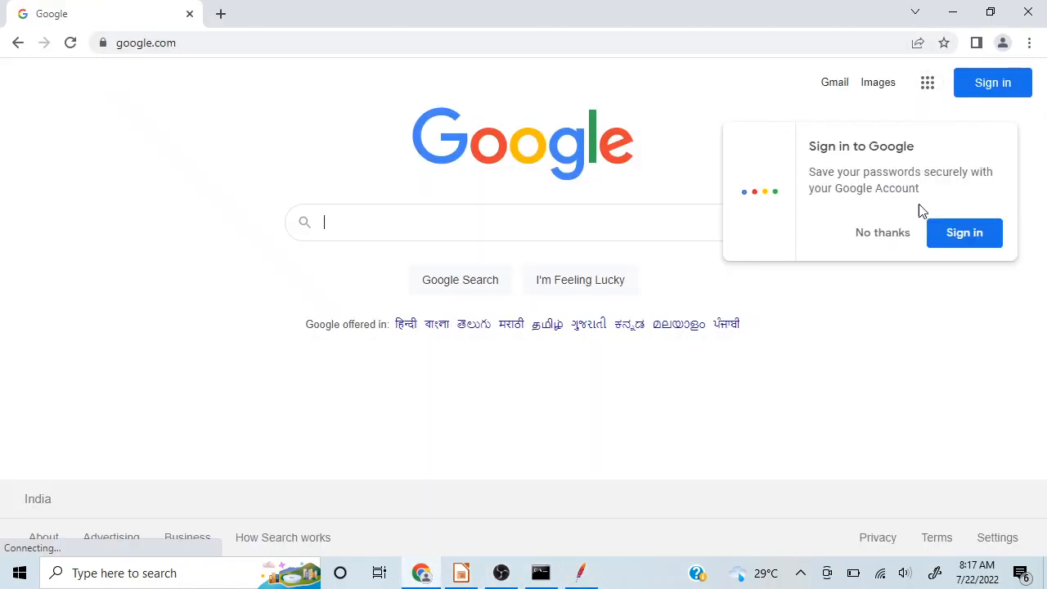
{"action": "left_click", "coordinate": [882, 234]}
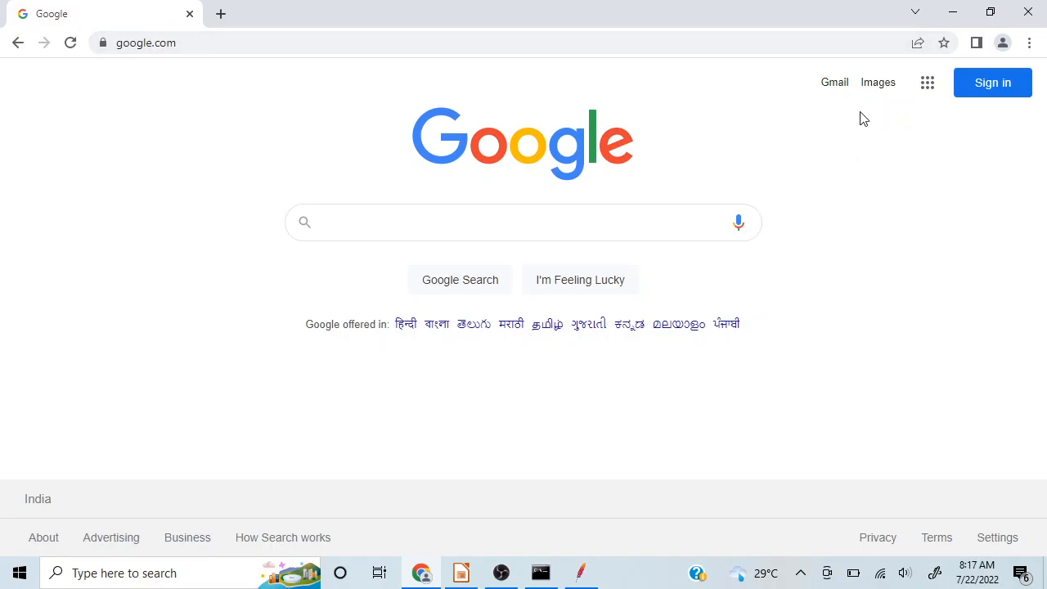
{"action": "left_click", "coordinate": [837, 92]}
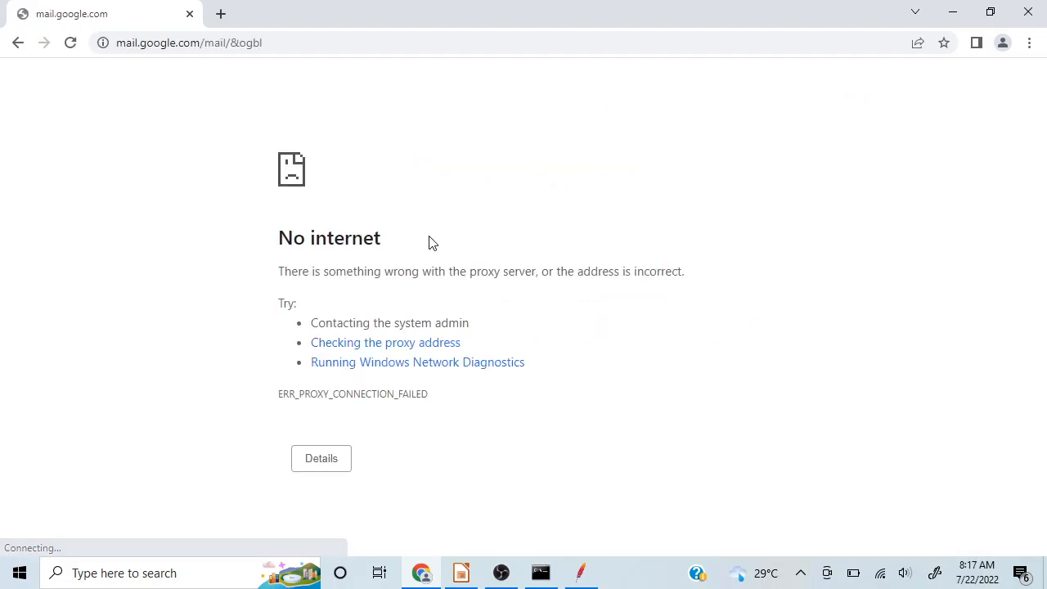
{"action": "left_click", "coordinate": [17, 43]}
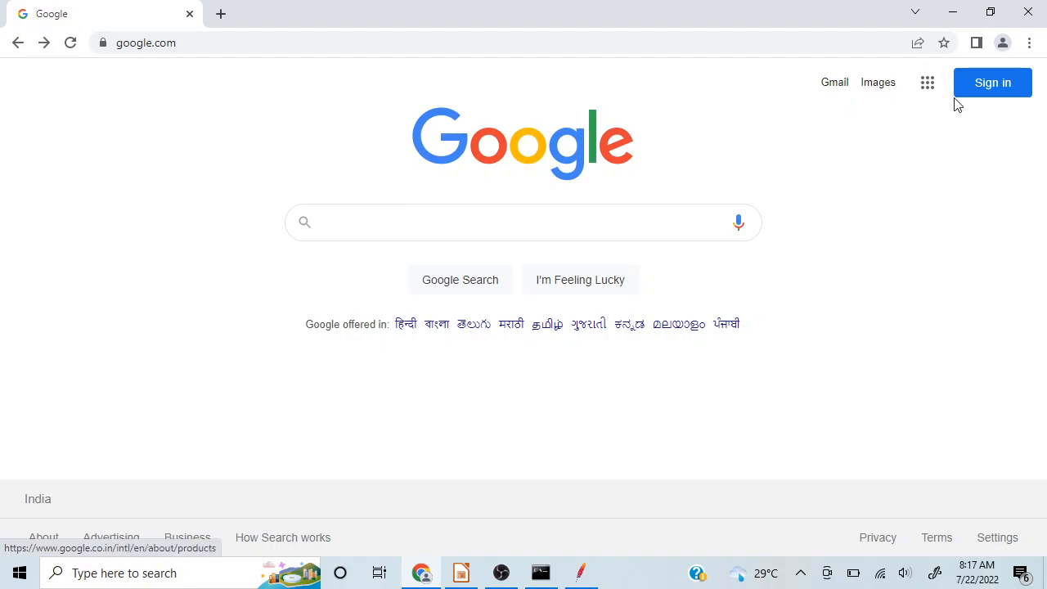
{"action": "left_click", "coordinate": [946, 25]}
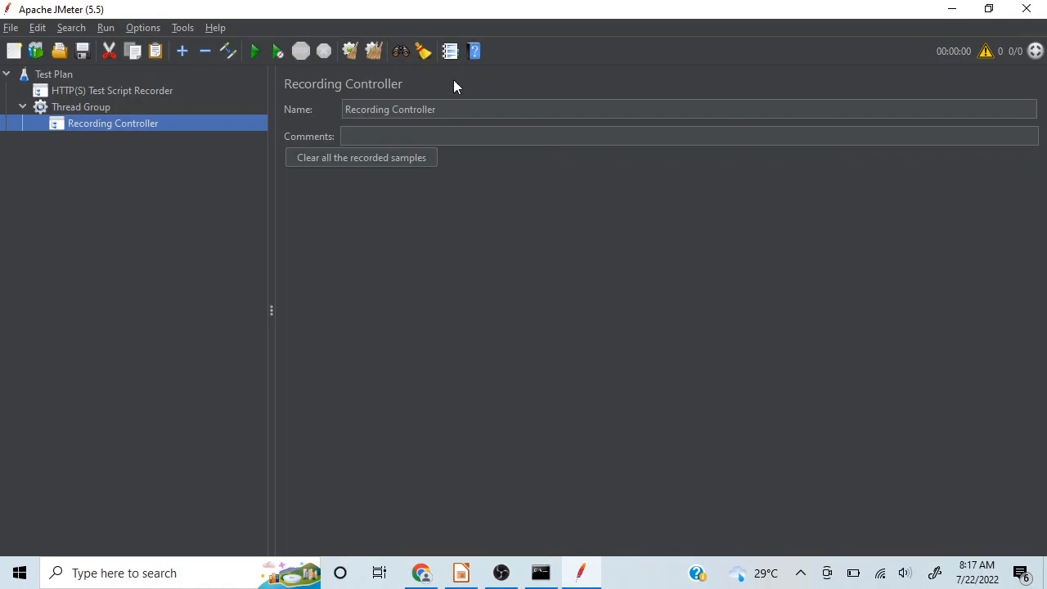
Rename the Recording Controller as "Google - Launching Home Page" and check the recorder's target controller setting.
{"action": "left_click", "coordinate": [425, 108]}
{"action": "left_click_drag", "start_coordinate": [426, 106], "coordinate": [340, 108]}
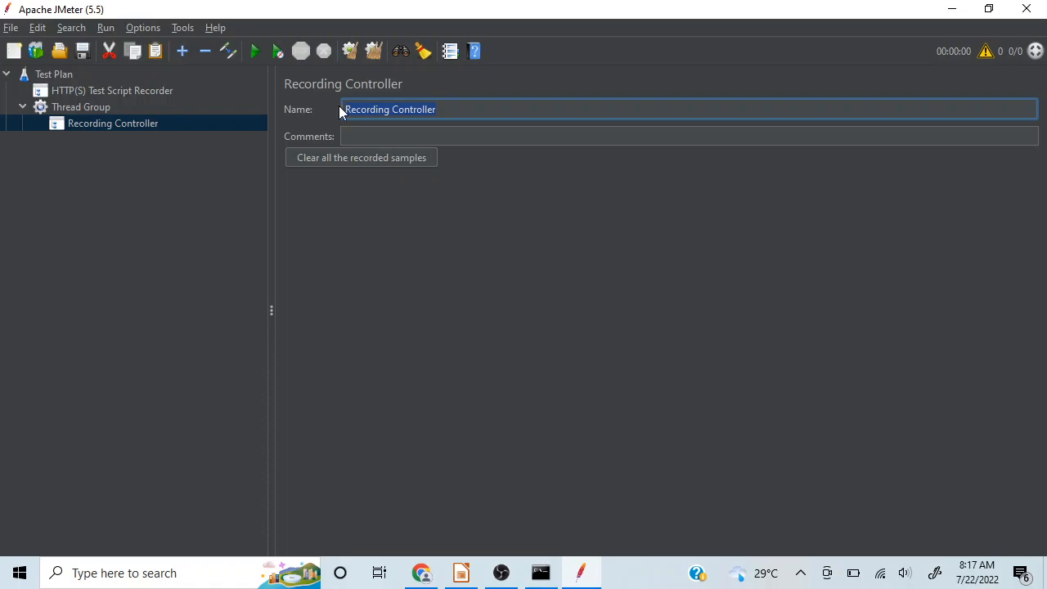
{"action": "type", "text": "Google"}
{"action": "key", "text": "alt+Tab"}
{"action": "key", "text": "alt+Tab"}
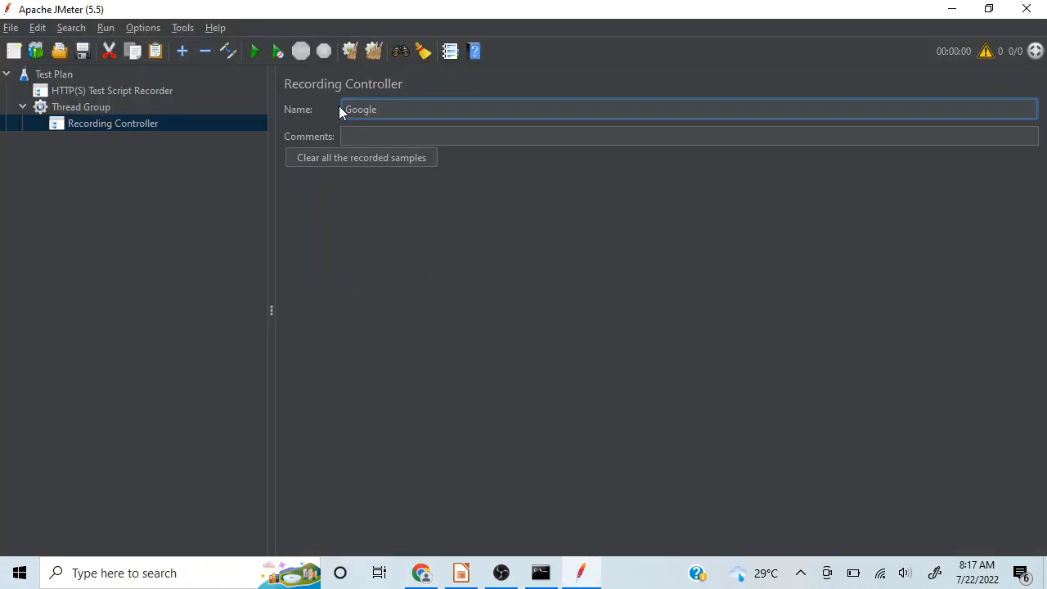
{"action": "type", "text": "="}
{"action": "key", "text": "BackSpace"}
{"action": "type", "text": "- Launching Home Page"}
{"action": "left_click", "coordinate": [151, 233]}
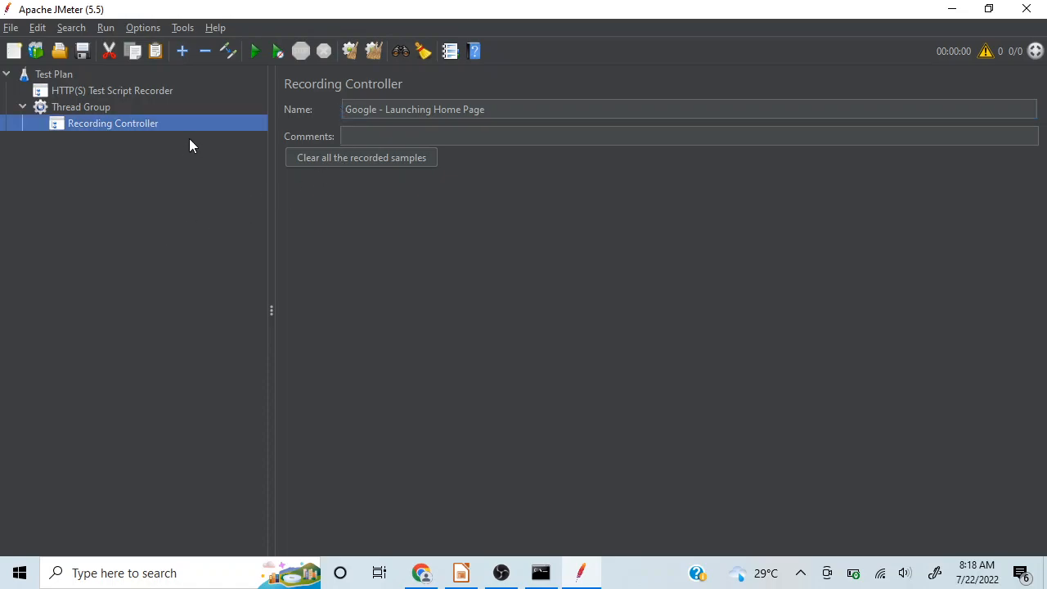
{"action": "left_click", "coordinate": [207, 90]}
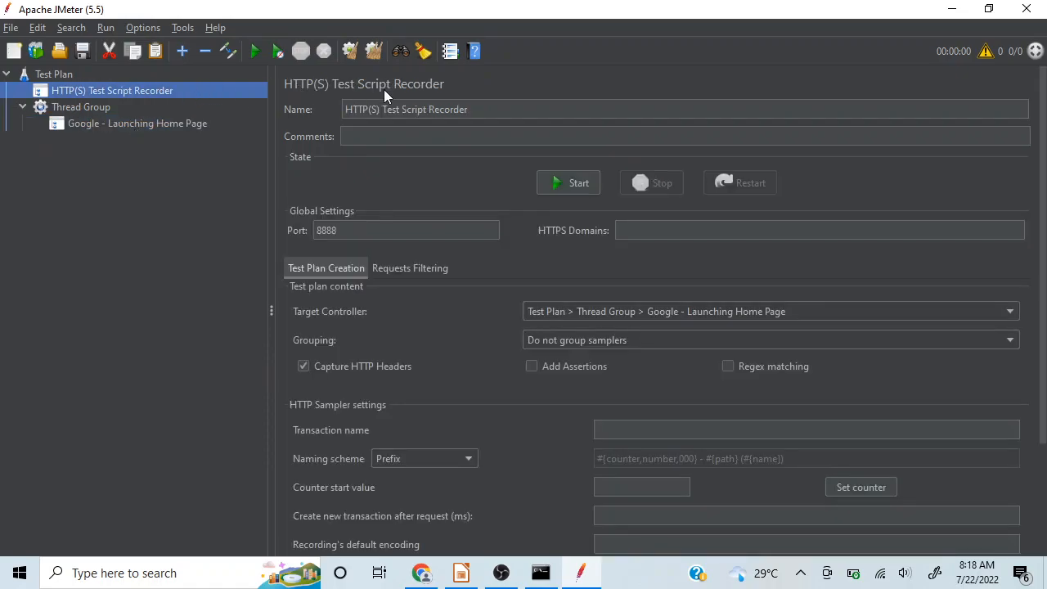
{"action": "left_click", "coordinate": [136, 128]}
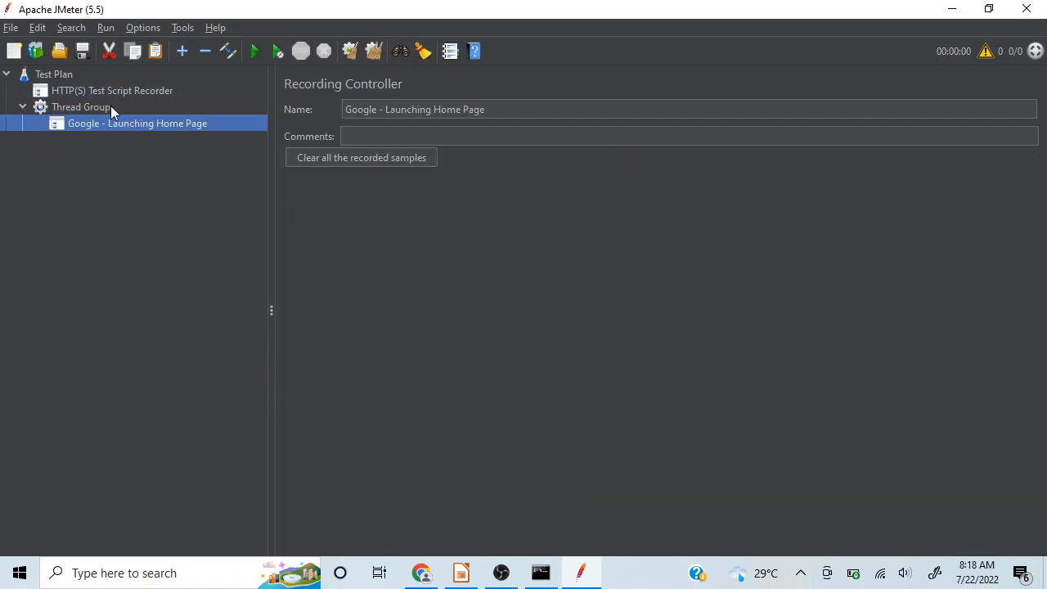
Add a Recording Controller to the Thread Group and paste two more Recording Controllers into the same group.
{"action": "right_click", "coordinate": [111, 106]}
{"action": "mouse_move", "coordinate": [260, 117]}
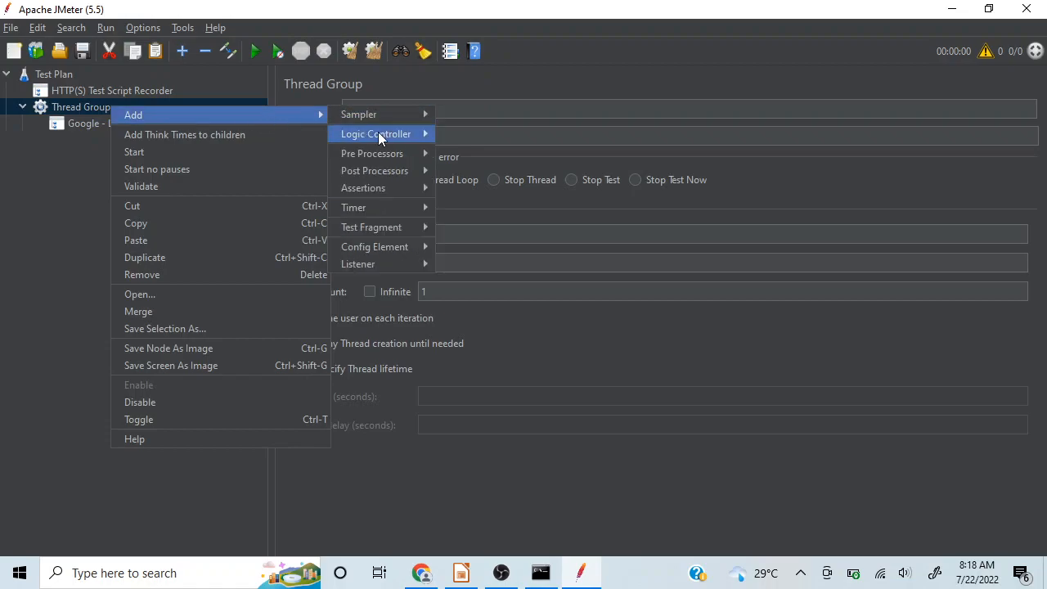
{"action": "mouse_move", "coordinate": [378, 137]}
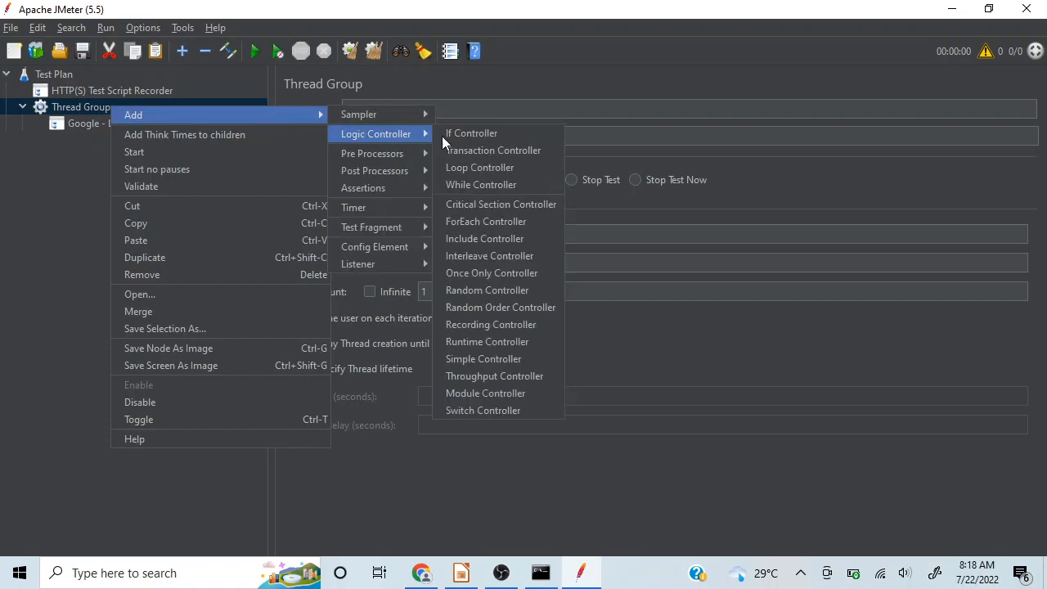
{"action": "left_click", "coordinate": [491, 325]}
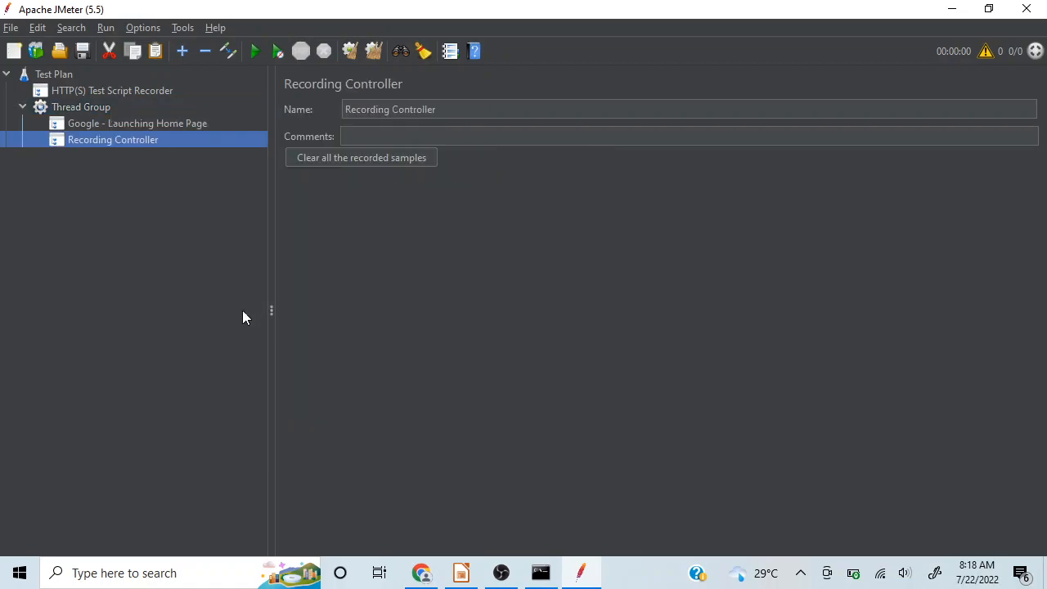
{"action": "left_click", "coordinate": [99, 105]}
{"action": "key", "text": "ctrl+v"}
{"action": "key", "text": "ctrl+v"}
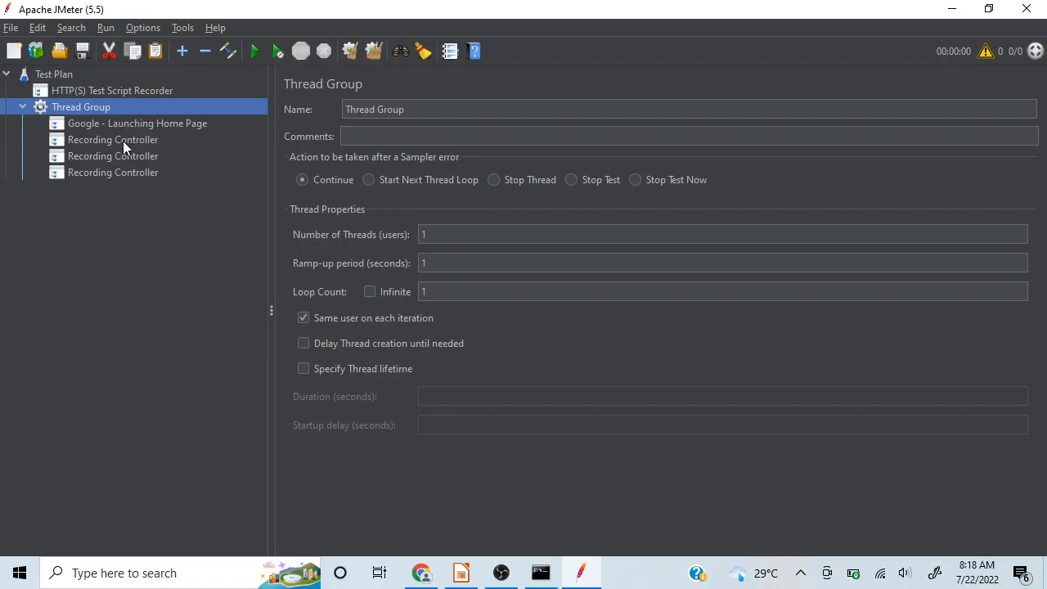
Rename the first unnamed Recording Controller as "Google - Navigate to Gmail", checking the link on the Google home page in Chrome.
{"action": "left_click", "coordinate": [122, 141]}
{"action": "left_click_drag", "start_coordinate": [448, 109], "coordinate": [339, 108]}
{"action": "type", "text": "Google"}
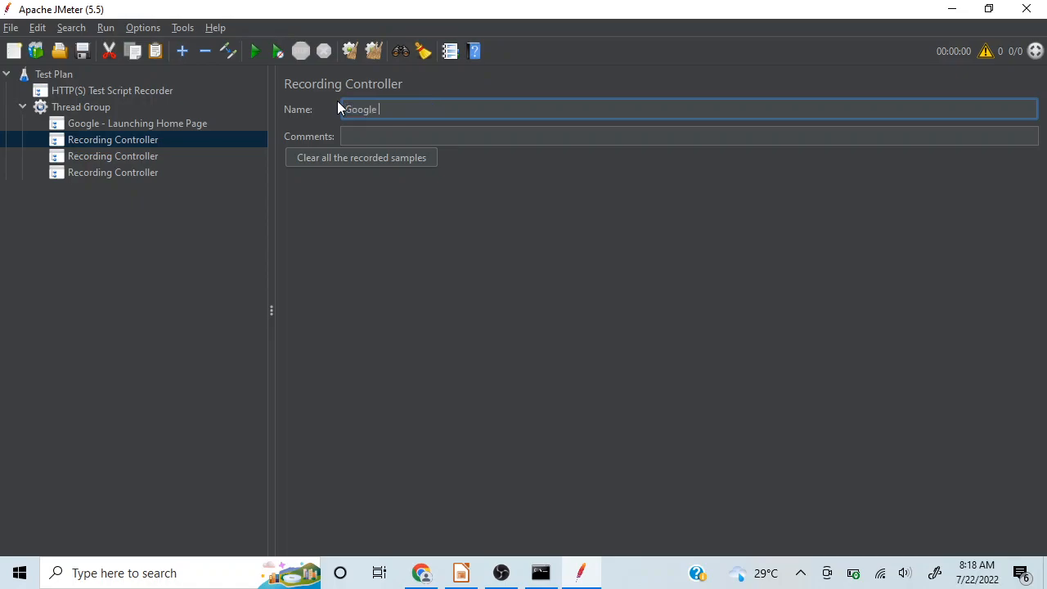
{"action": "key", "text": "alt+Tab"}
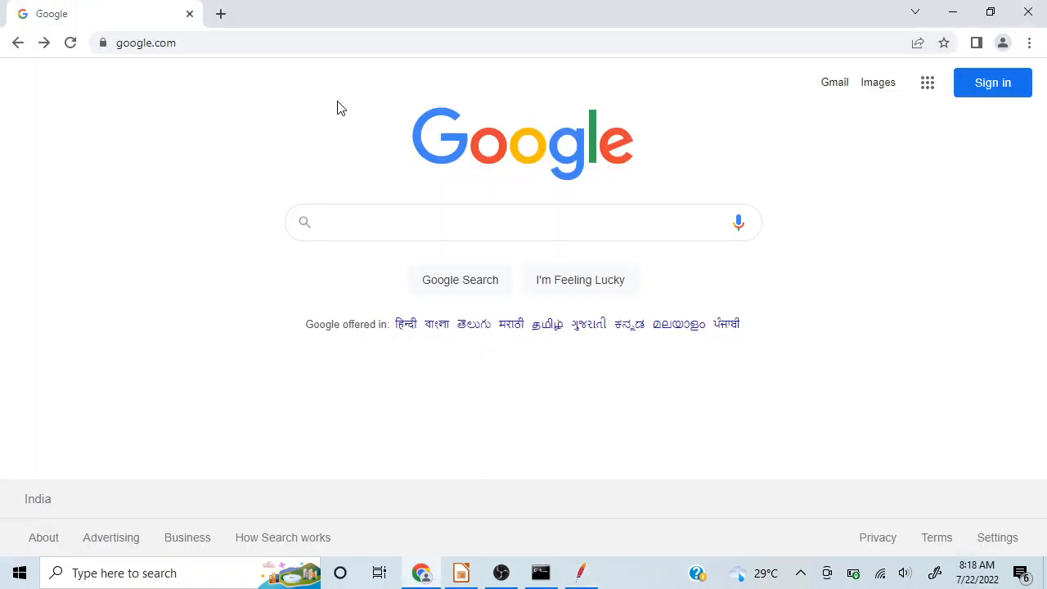
{"action": "key", "text": "alt+Tab"}
{"action": "type", "text": "- Navi"}
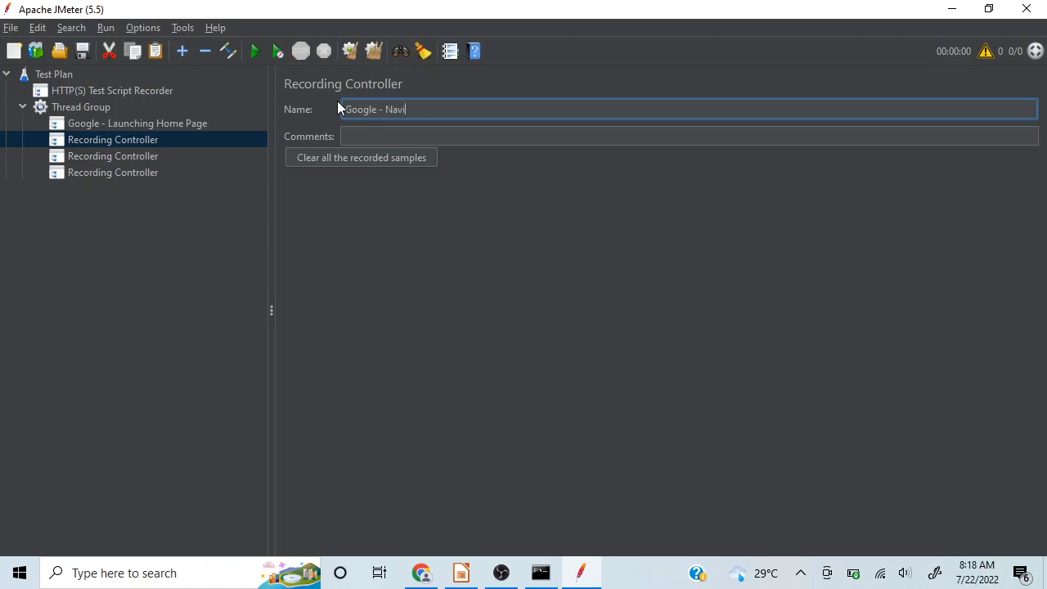
{"action": "type", "text": "gate to Gmail"}
{"action": "left_click", "coordinate": [201, 259]}
{"action": "key", "text": "alt+Tab"}
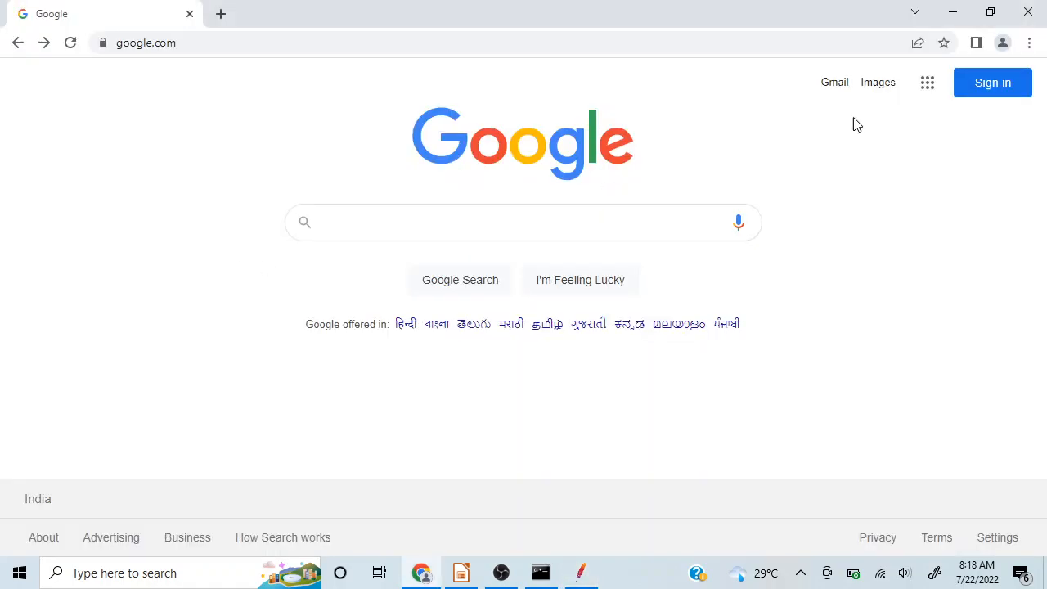
{"action": "key", "text": "alt+Tab"}
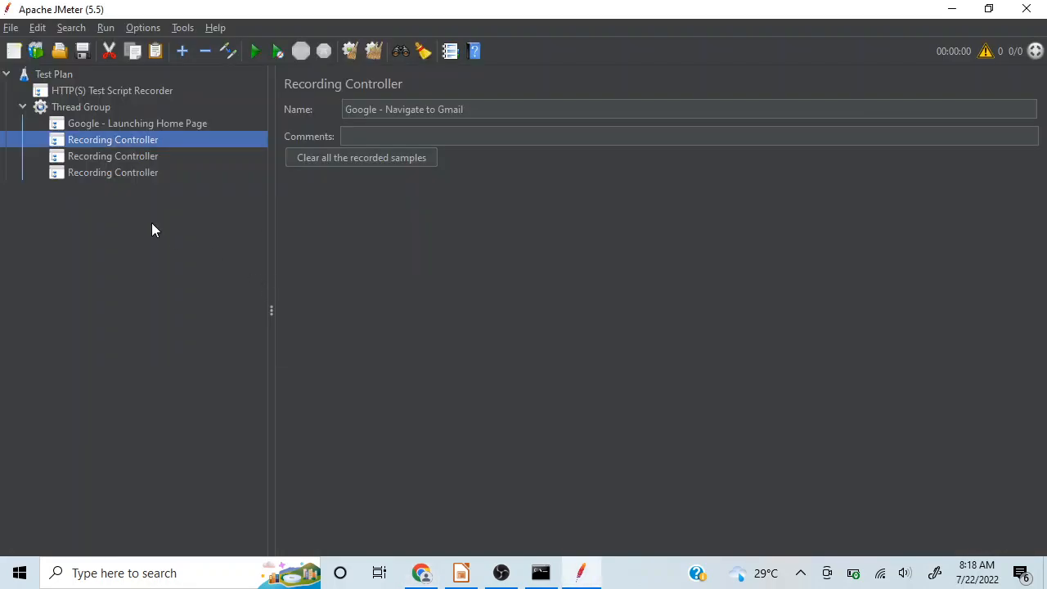
Rename the next Recording Controller as "Google - Navigate to Images".
{"action": "left_click", "coordinate": [110, 158]}
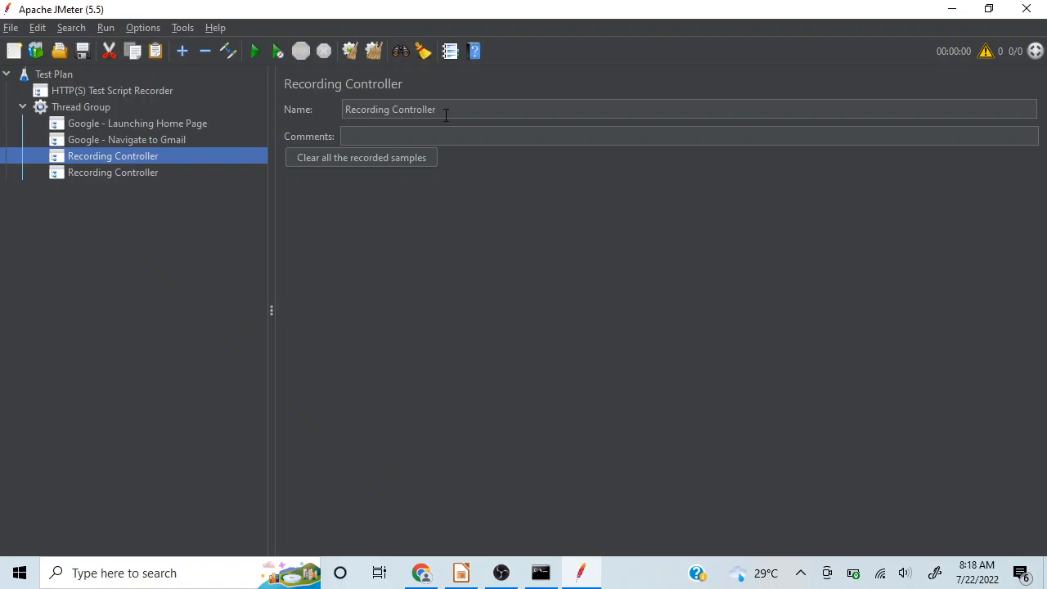
{"action": "left_click_drag", "start_coordinate": [456, 107], "coordinate": [334, 107]}
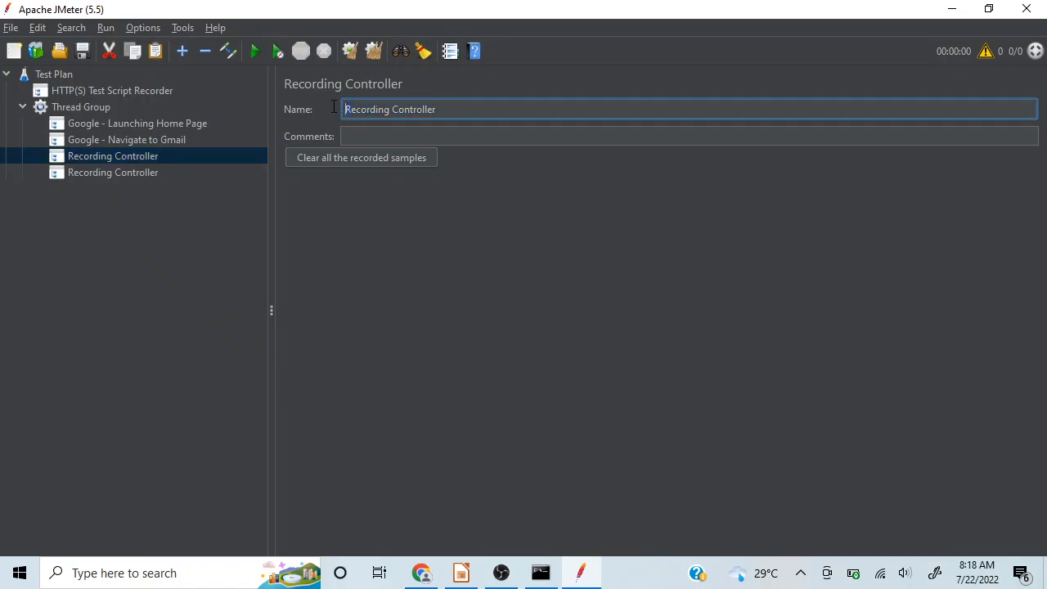
{"action": "left_click_drag", "start_coordinate": [451, 109], "coordinate": [333, 100]}
{"action": "type", "text": "Google - Navigate tpo"}
{"action": "key", "text": "alt+Tab"}
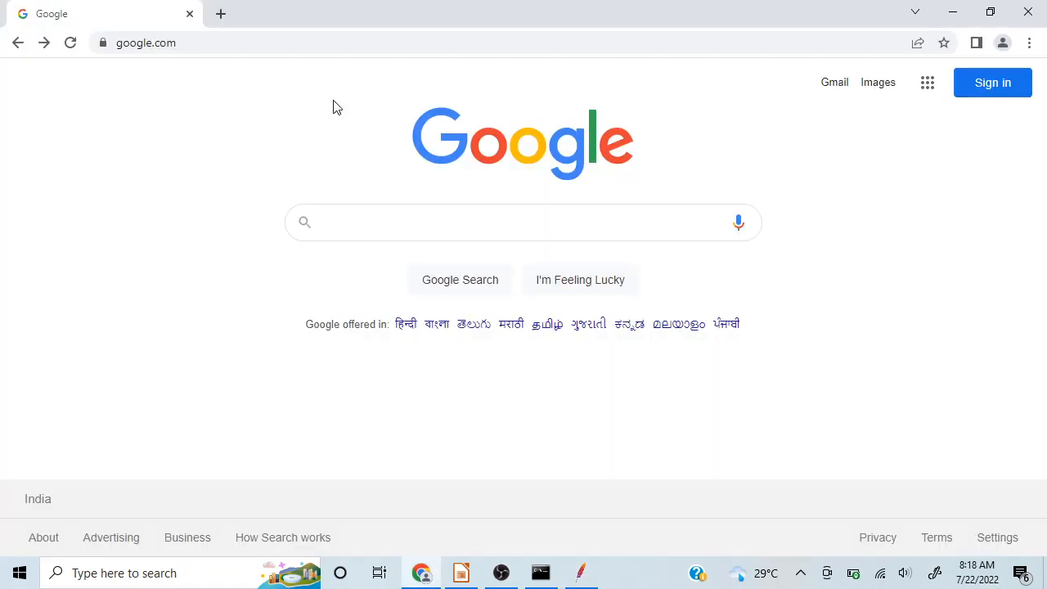
{"action": "key", "text": "alt+Tab"}
{"action": "type", "text": "o"}
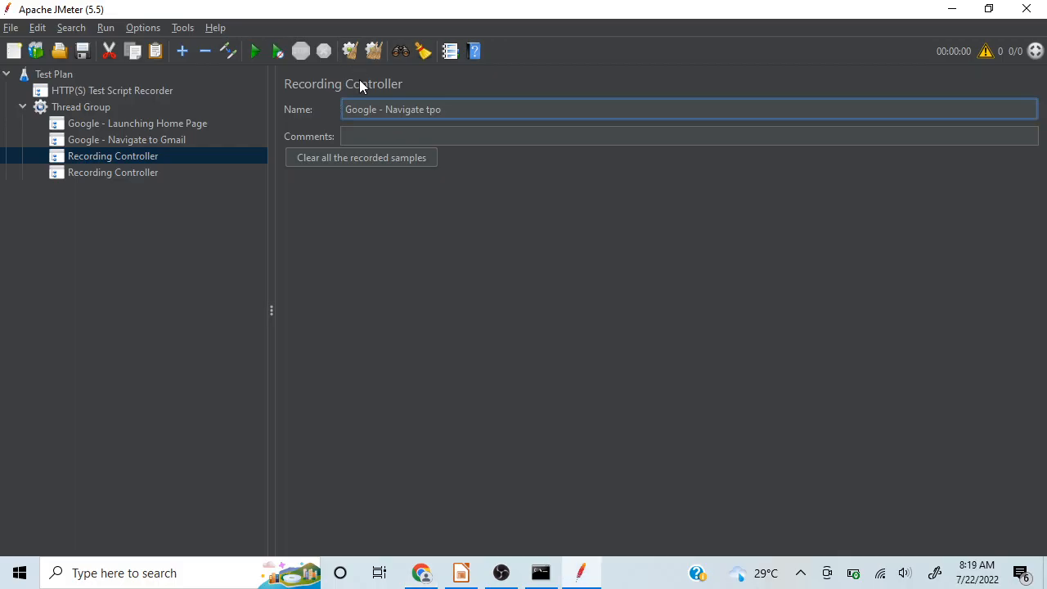
{"action": "key", "text": "BackSpace"}
{"action": "key", "text": "BackSpace"}
{"action": "key", "text": "BackSpace"}
{"action": "type", "text": "o Images"}
{"action": "left_click", "coordinate": [124, 206]}
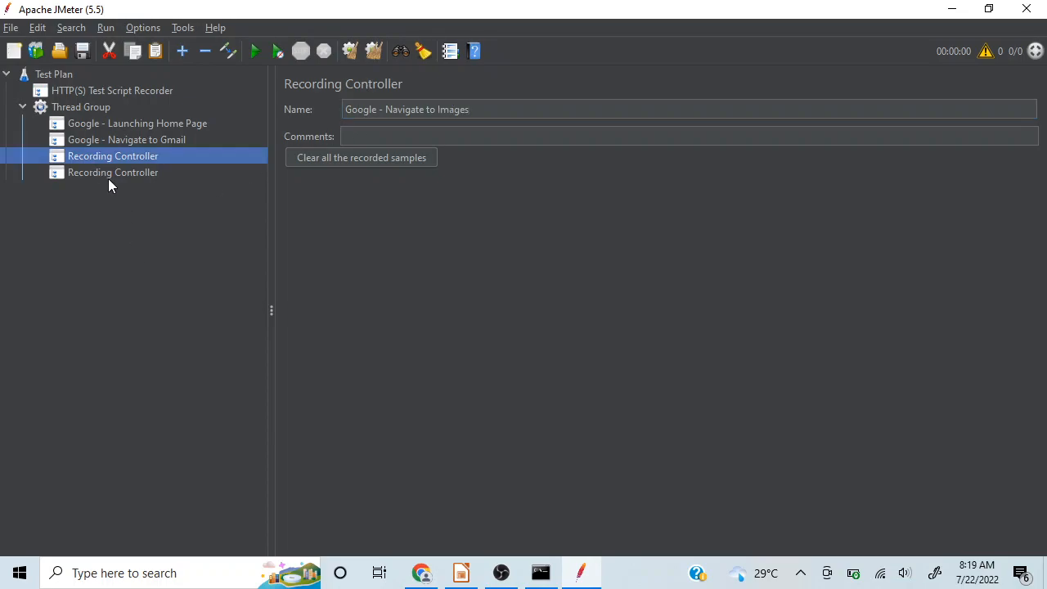
Delete the remaining unnamed Recording Controller from the Thread Group and confirm the removal.
{"action": "left_click", "coordinate": [108, 173]}
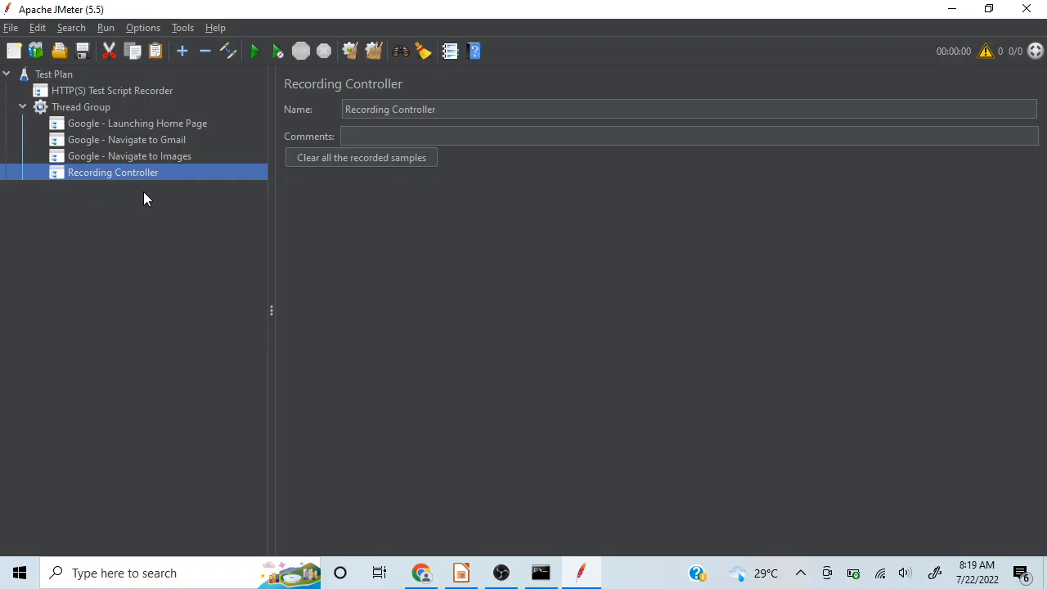
{"action": "key", "text": "Delete"}
{"action": "left_click", "coordinate": [500, 312]}
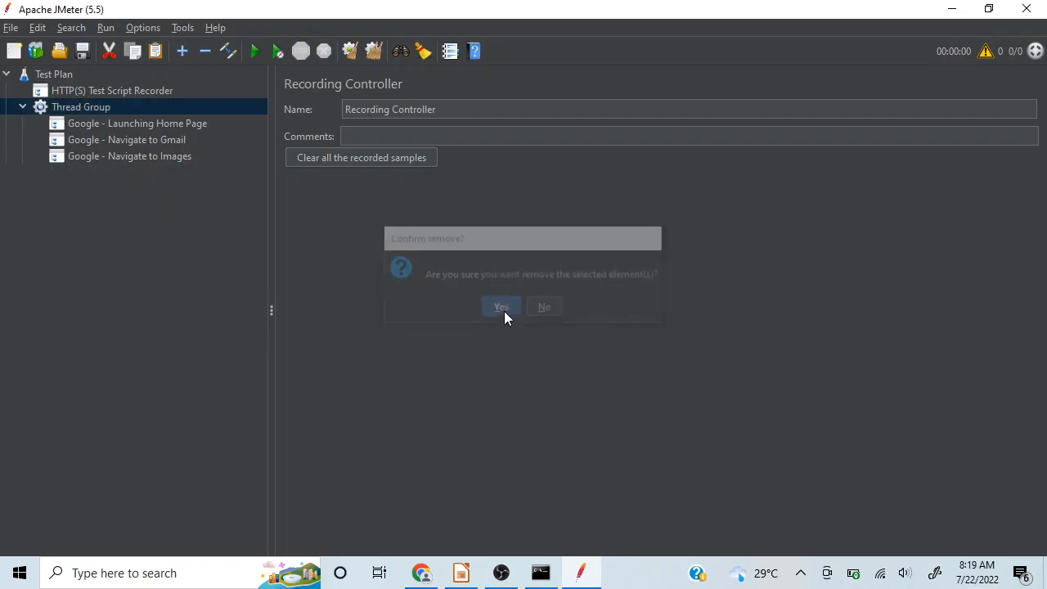
Set the HTTP(S) Test Script Recorder's target controller to Google - Launching Home Page, start recording and accept the certificate notice.
{"action": "left_click", "coordinate": [139, 91]}
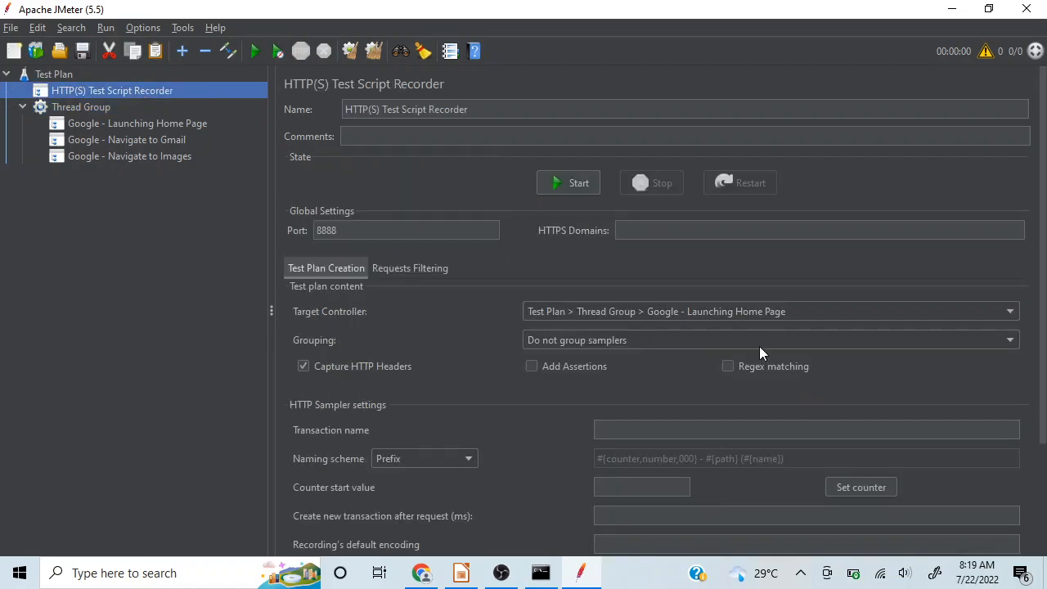
{"action": "scroll", "coordinate": [757, 343], "scroll_direction": "down", "scroll_amount": 1}
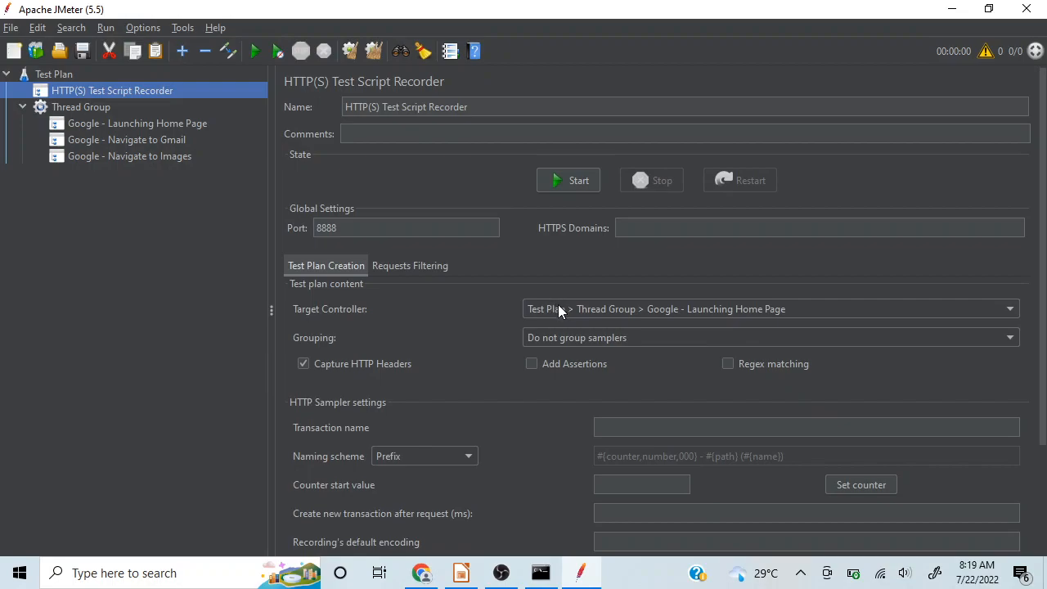
{"action": "left_click", "coordinate": [606, 308]}
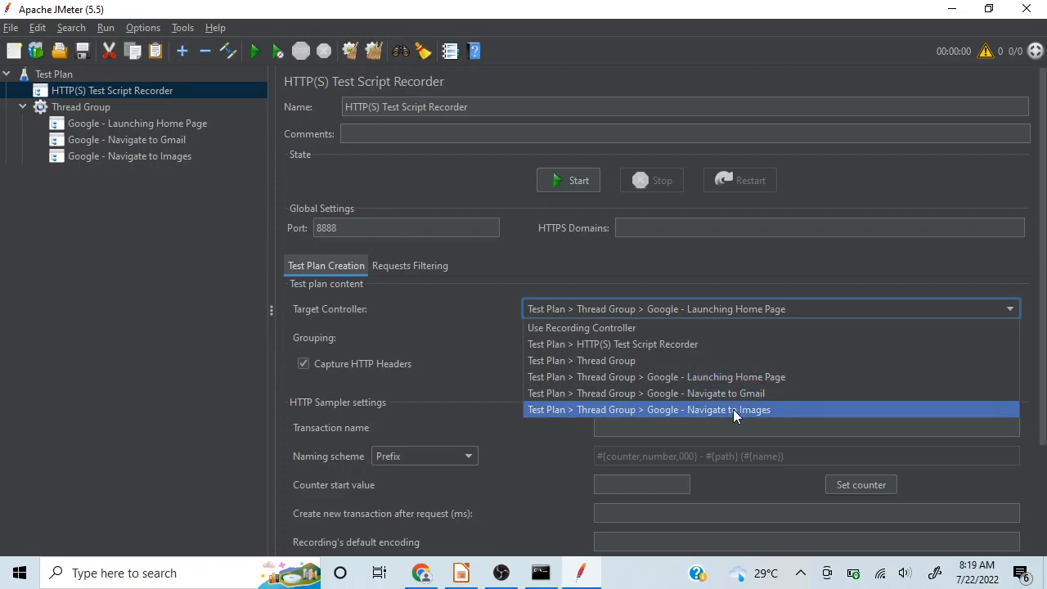
{"action": "left_click", "coordinate": [702, 380]}
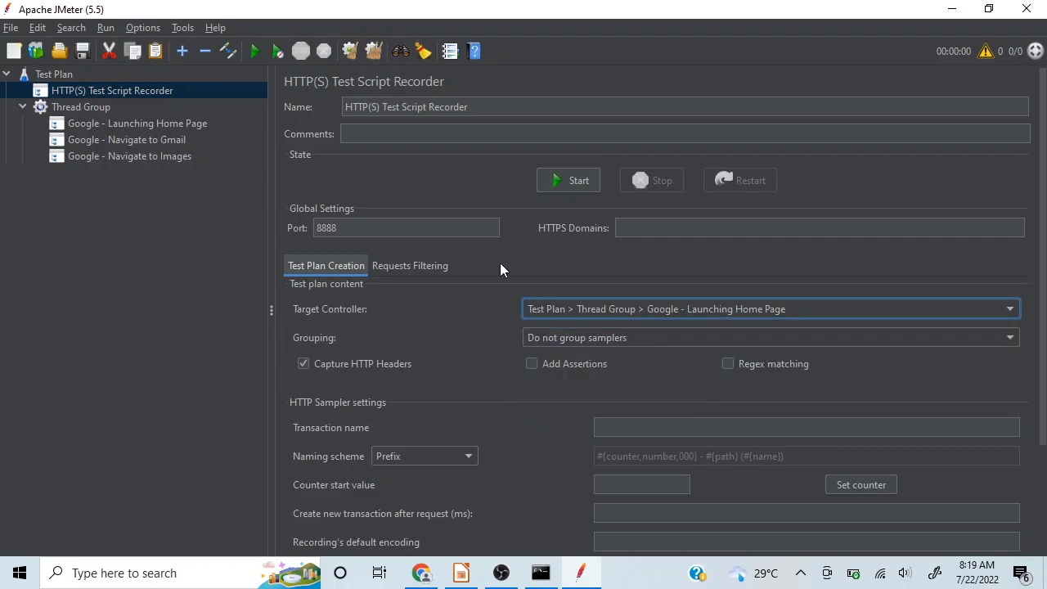
{"action": "left_click", "coordinate": [577, 181]}
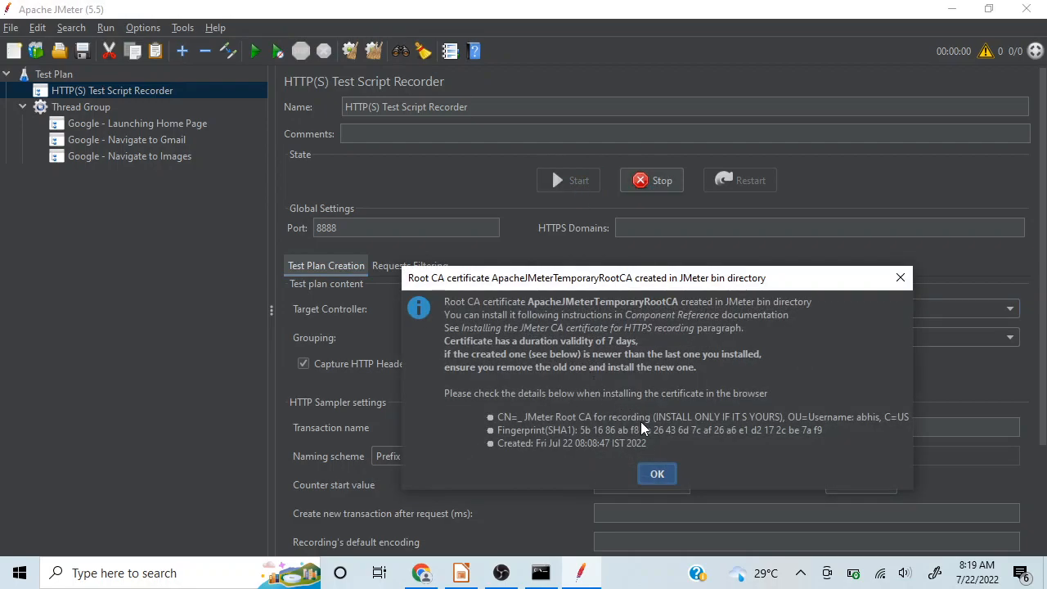
{"action": "left_click", "coordinate": [657, 475]}
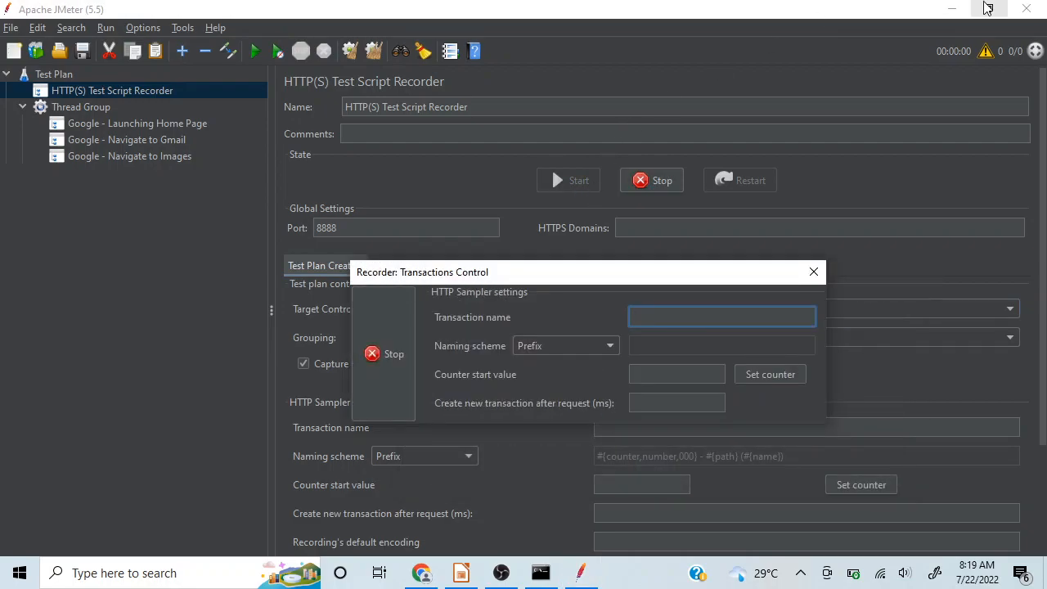
Reload the Google home page in Chrome, then review the requests recorded under Google - Launching Home Page in JMeter.
{"action": "left_click", "coordinate": [952, 9]}
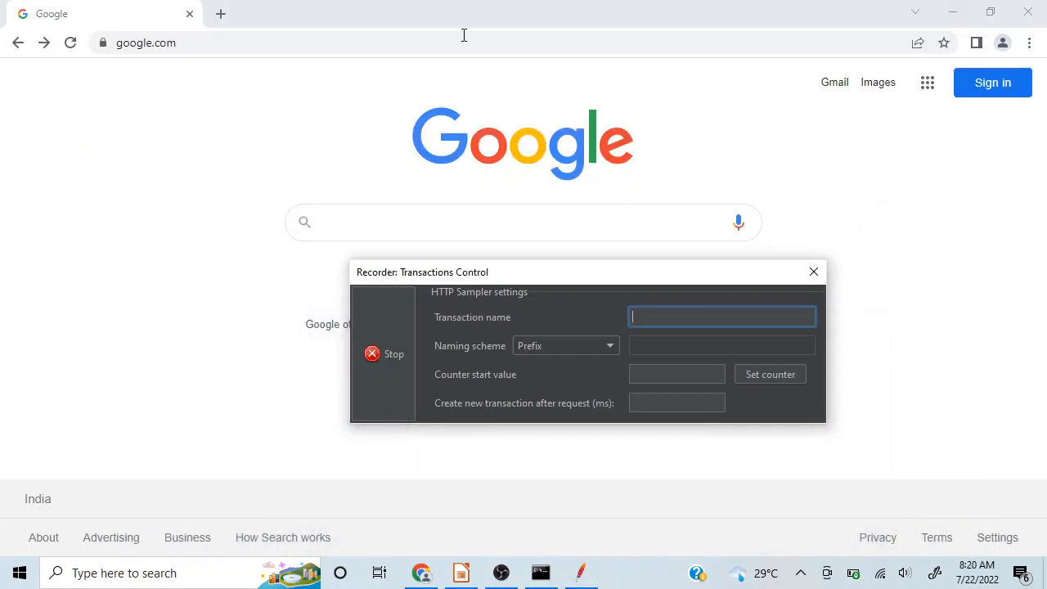
{"action": "left_click", "coordinate": [70, 44]}
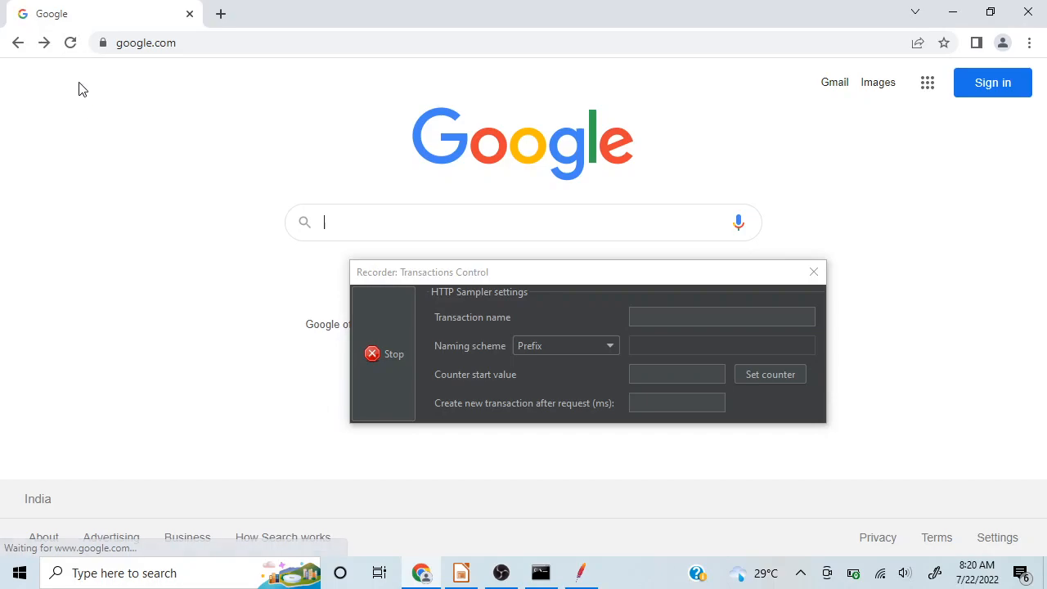
{"action": "left_click", "coordinate": [582, 572]}
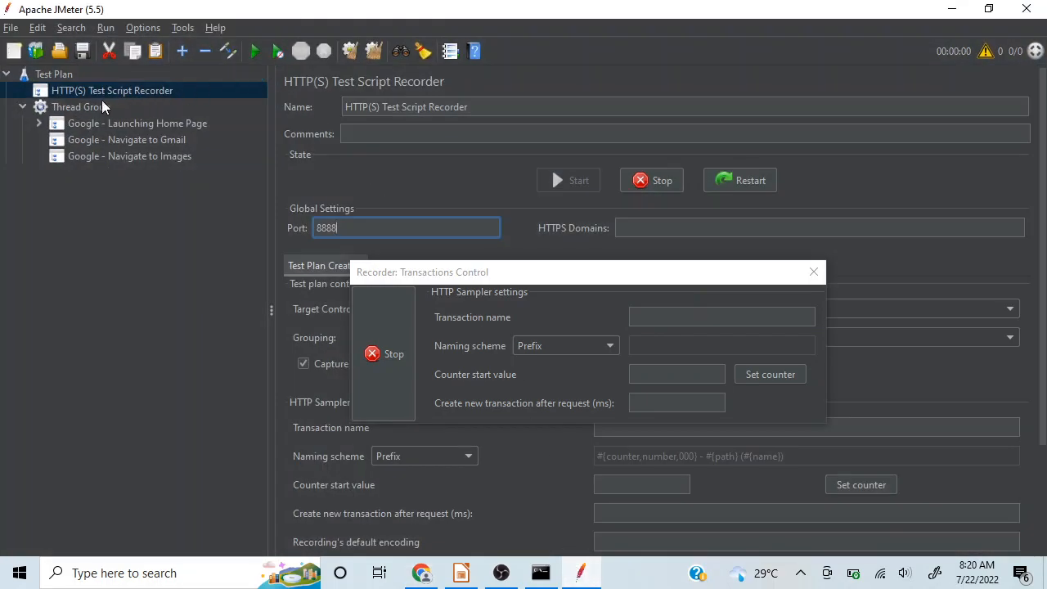
{"action": "left_click", "coordinate": [35, 120]}
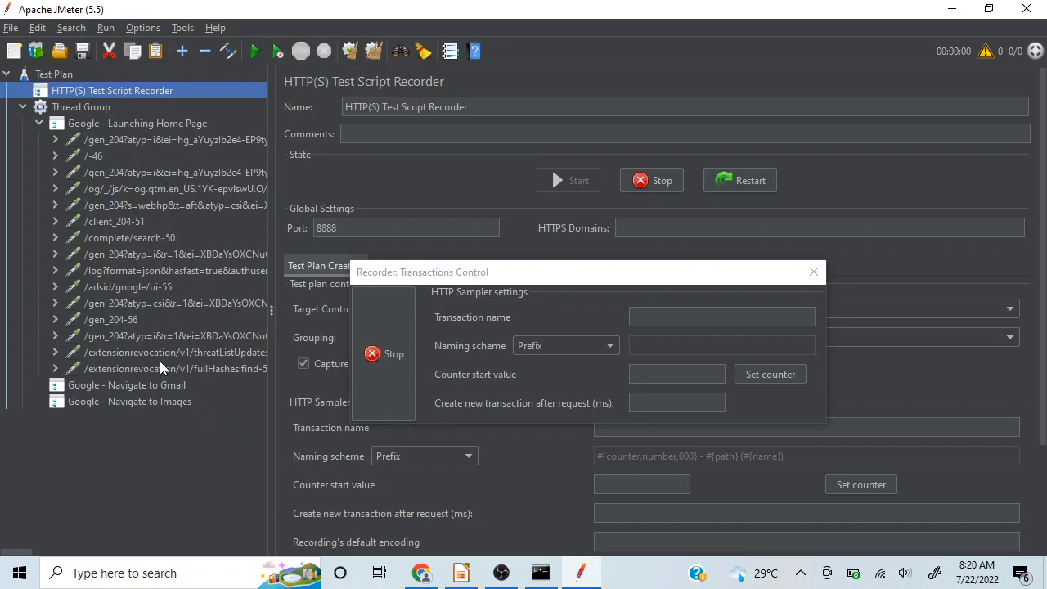
{"action": "left_click", "coordinate": [39, 123]}
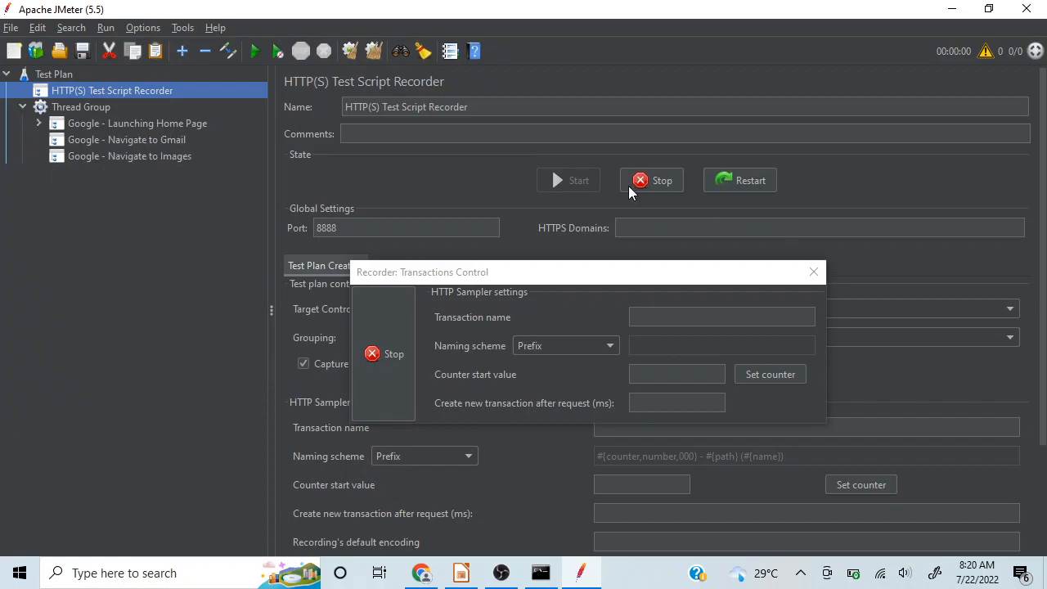
Move the Transactions Control window aside and set the recorder's target controller to Google - Navigate to Gmail.
{"action": "left_click_drag", "start_coordinate": [582, 278], "coordinate": [277, 260]}
{"action": "left_click", "coordinate": [877, 311]}
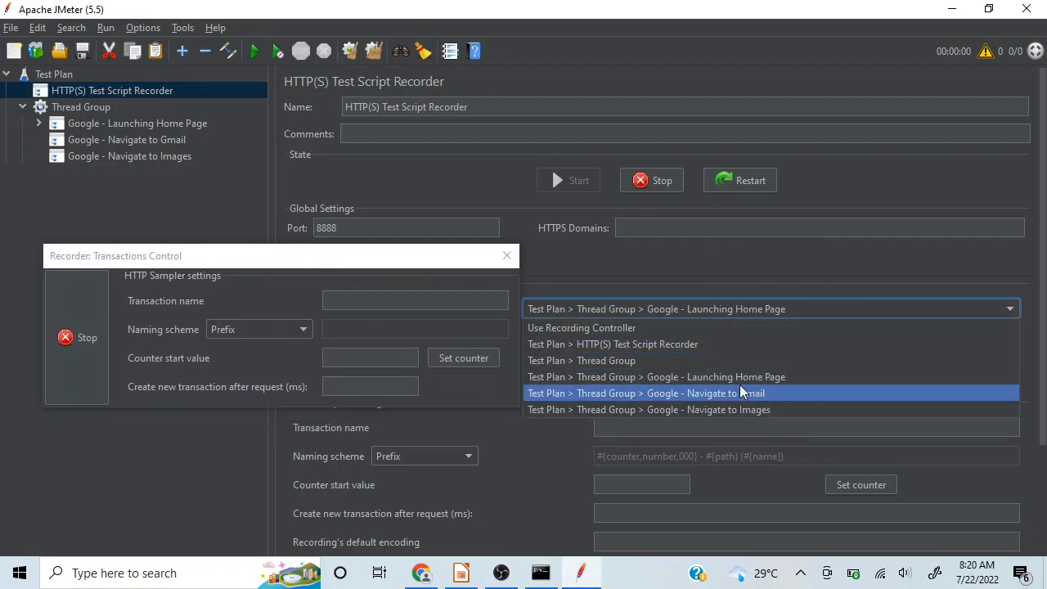
{"action": "left_click", "coordinate": [717, 389]}
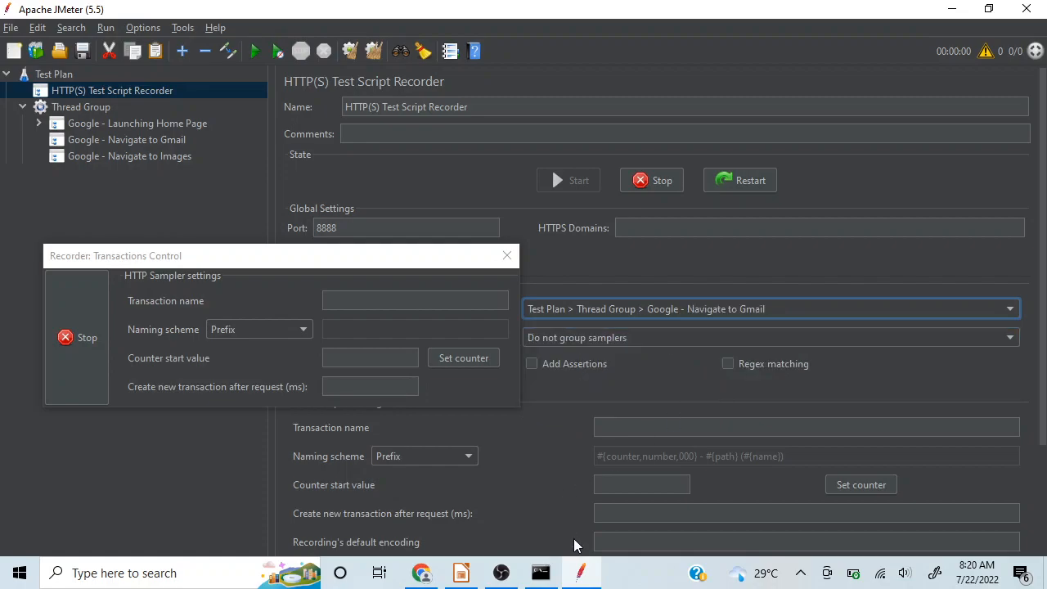
Open Gmail from the Google home page in Chrome and review the requests recorded under Google - Navigate to Gmail in JMeter.
{"action": "left_click", "coordinate": [422, 575]}
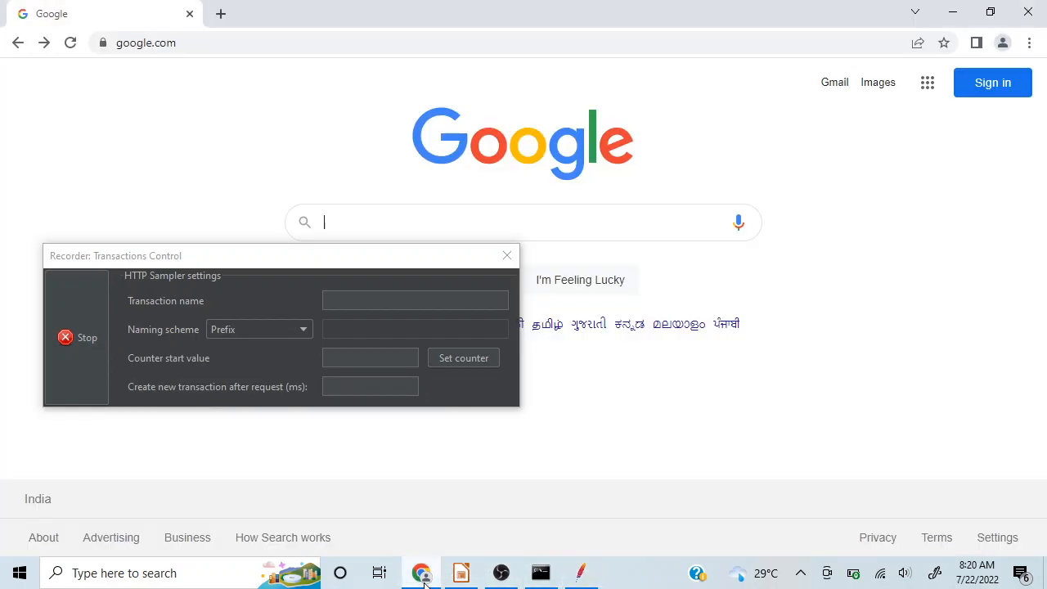
{"action": "left_click", "coordinate": [834, 82]}
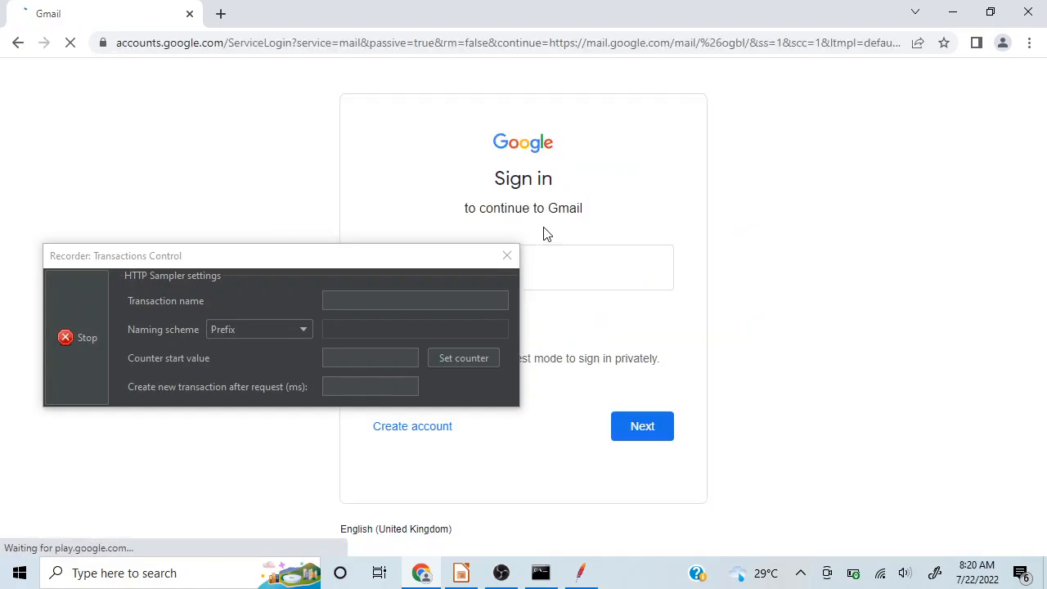
{"action": "left_click", "coordinate": [954, 17]}
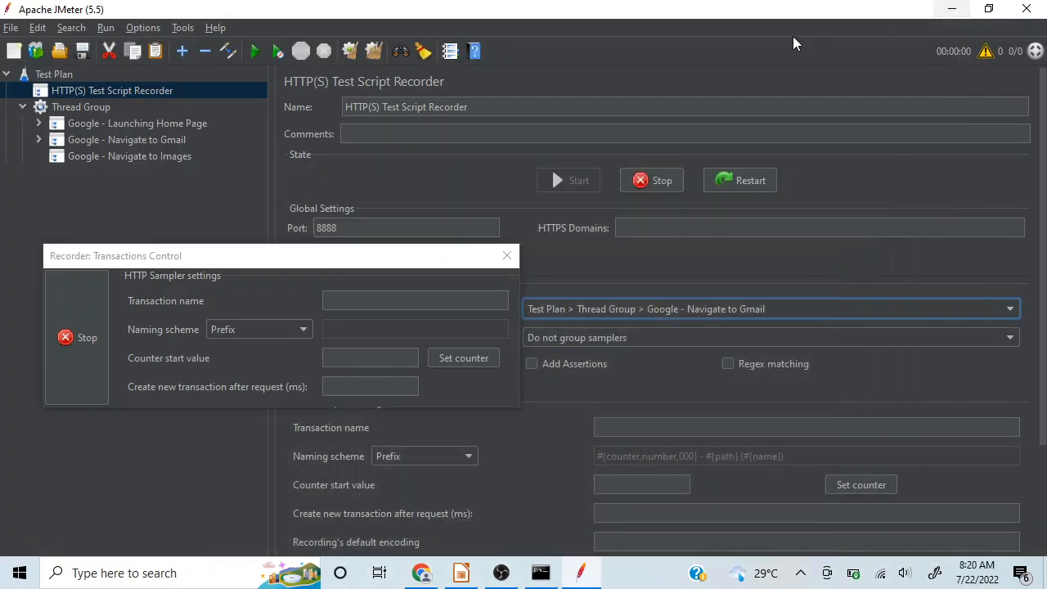
{"action": "left_click", "coordinate": [39, 140]}
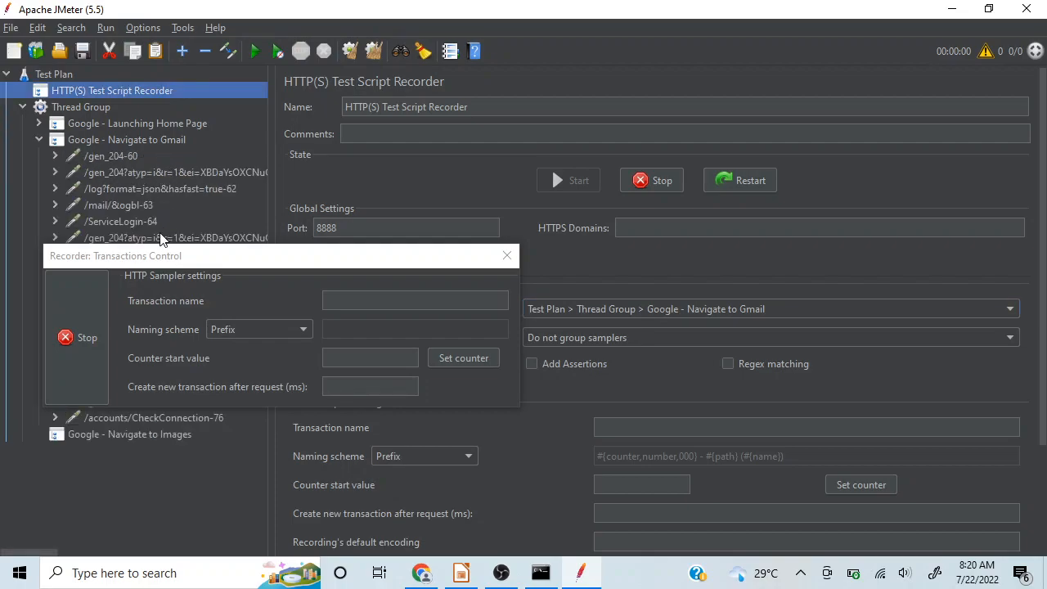
{"action": "left_click", "coordinate": [38, 140]}
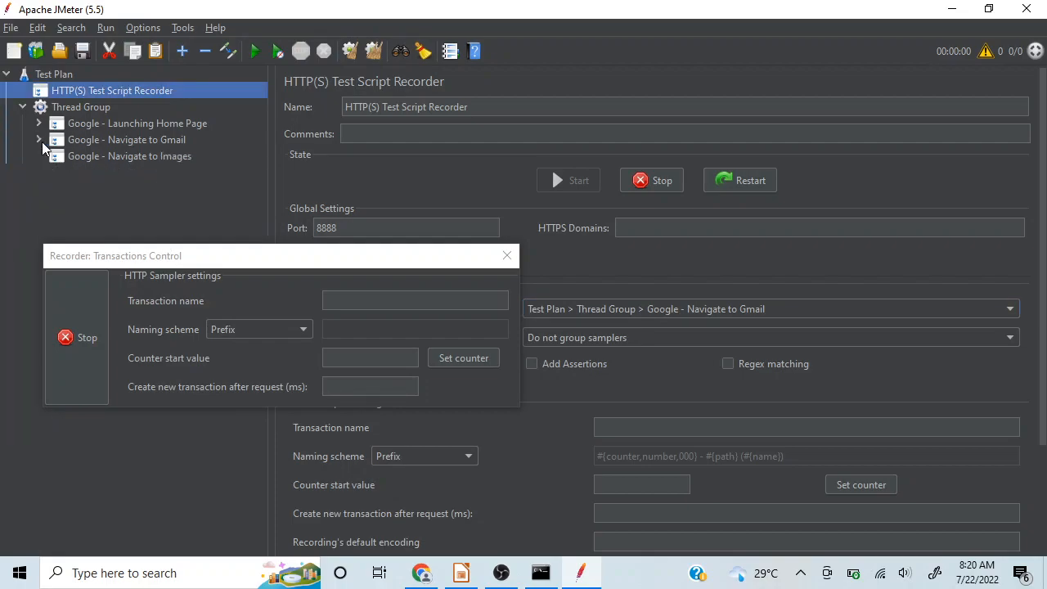
{"action": "left_click", "coordinate": [176, 155]}
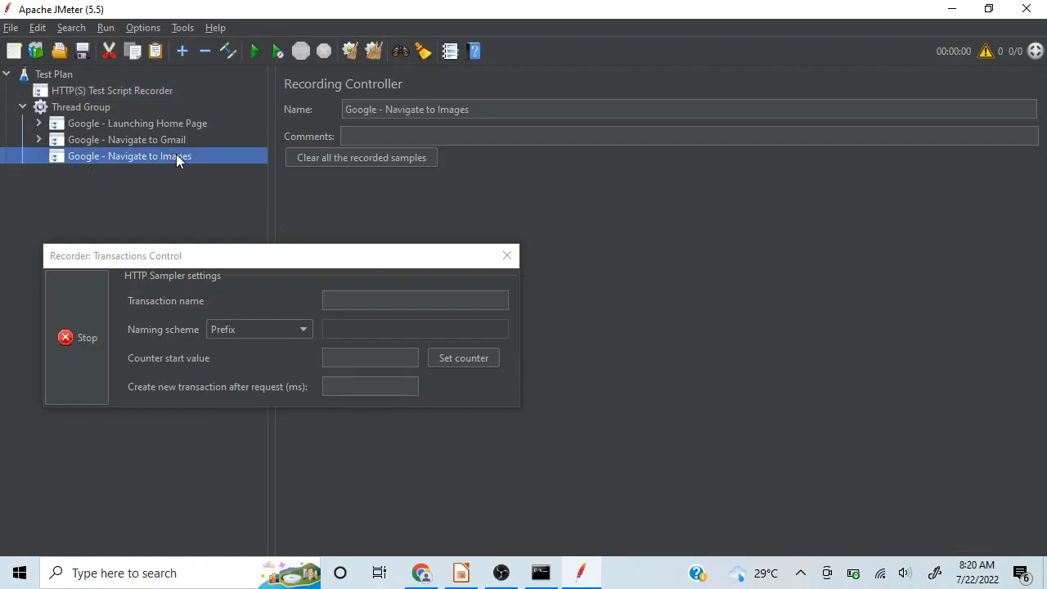
Switch to Chrome, stop the JMeter recorder and load google.com in place of the Gmail sign-in page.
{"action": "left_click", "coordinate": [954, 10]}
{"action": "left_click", "coordinate": [421, 575]}
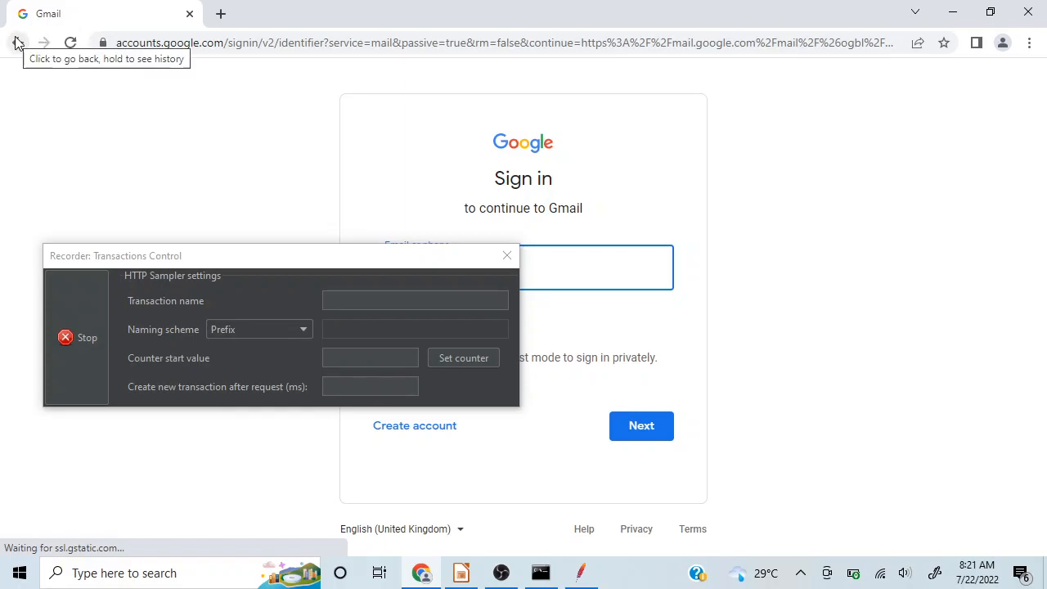
{"action": "left_click", "coordinate": [80, 336]}
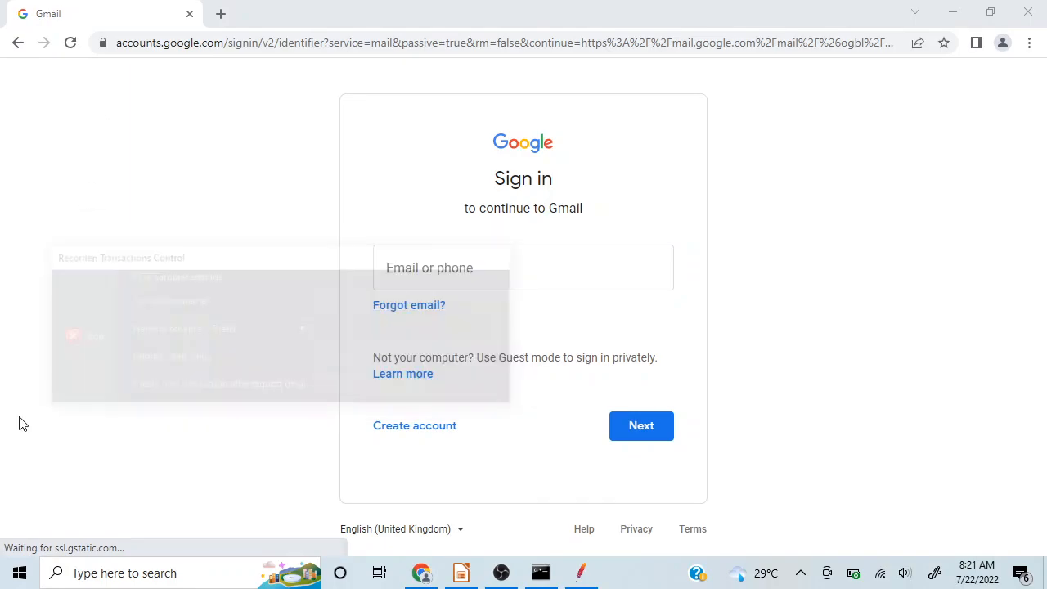
{"action": "left_click", "coordinate": [220, 41]}
{"action": "type", "text": "google.co"}
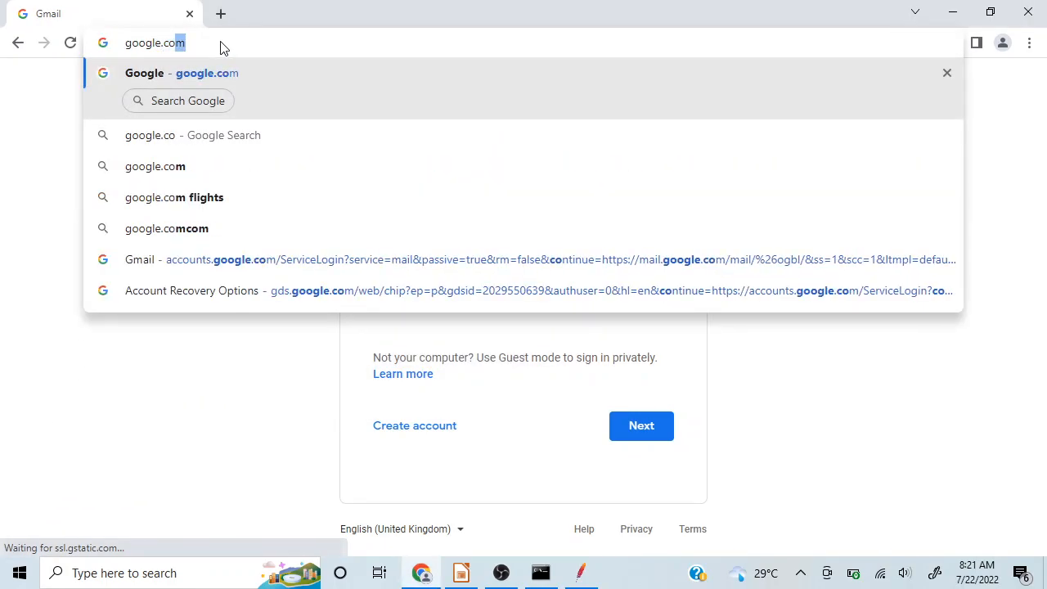
{"action": "key", "text": "Return"}
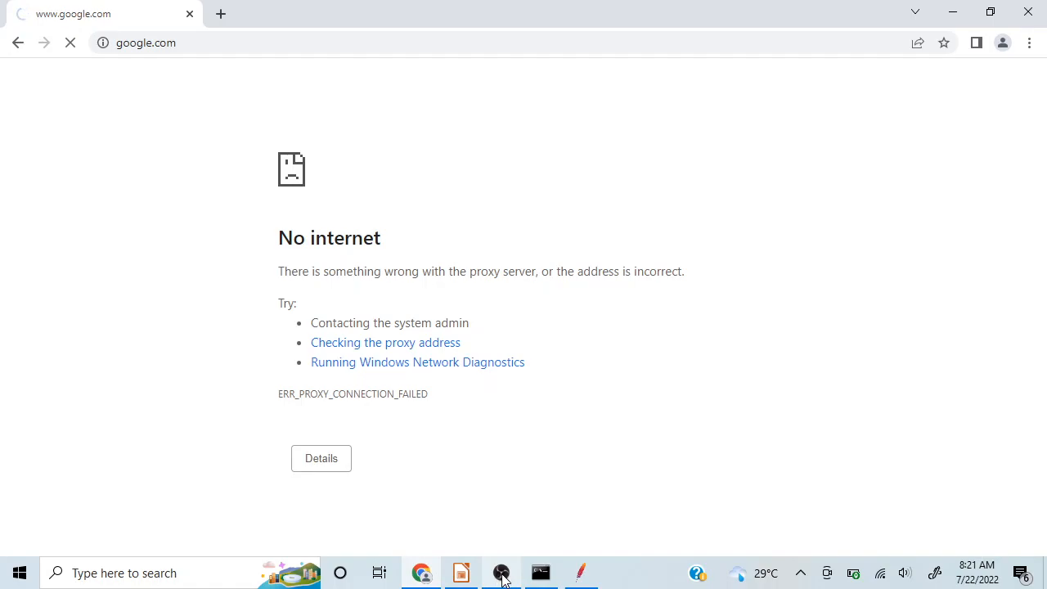
{"action": "left_click", "coordinate": [422, 572]}
{"action": "left_click", "coordinate": [424, 572]}
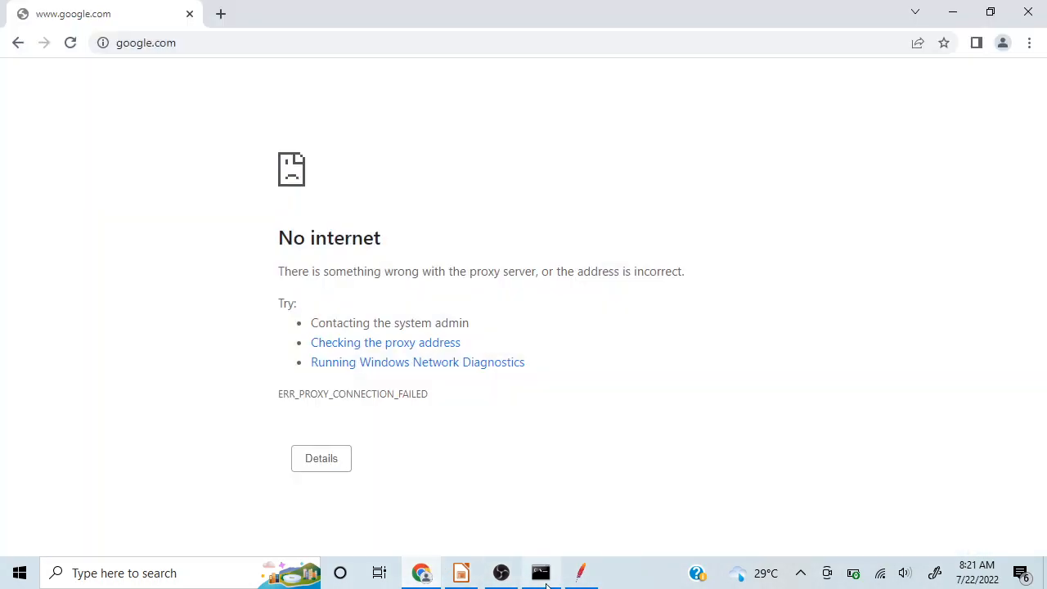
In JMeter, set the recorder's target controller to Google - Navigate to Images, start recording and accept the certificate notice.
{"action": "left_click", "coordinate": [580, 573]}
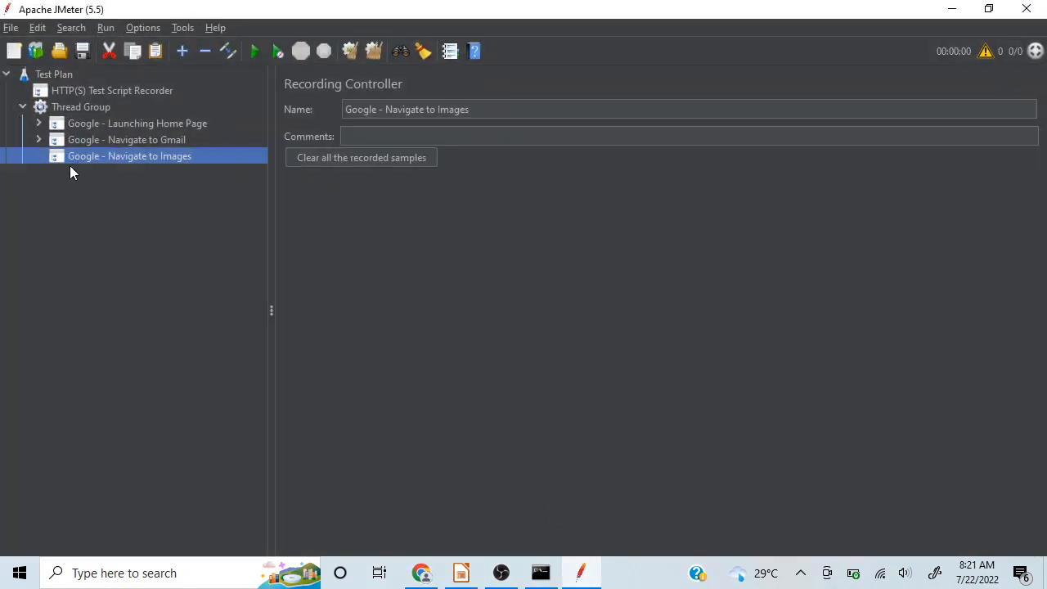
{"action": "left_click", "coordinate": [80, 92]}
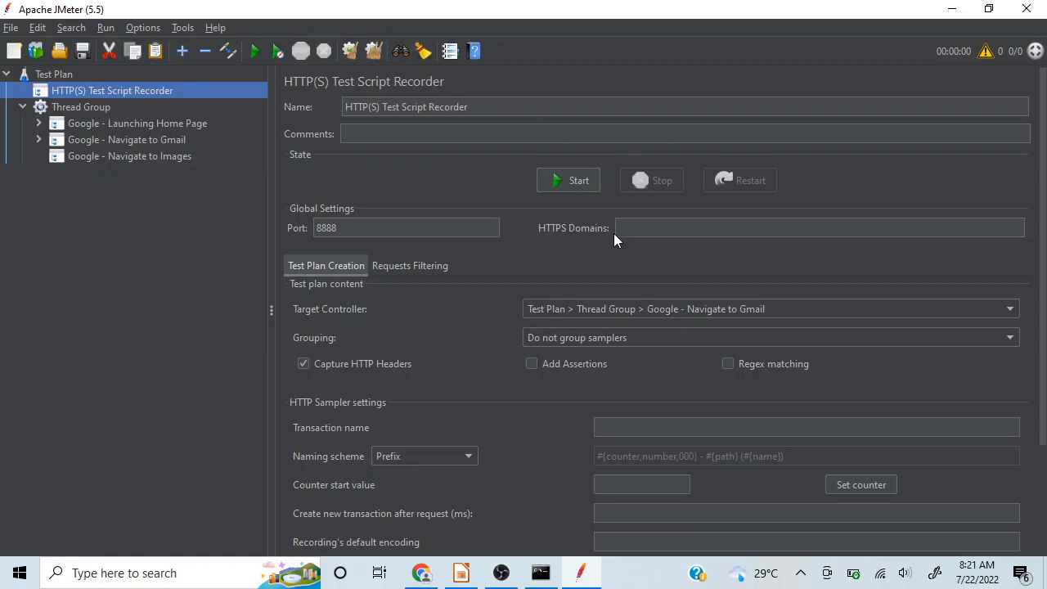
{"action": "left_click", "coordinate": [685, 308]}
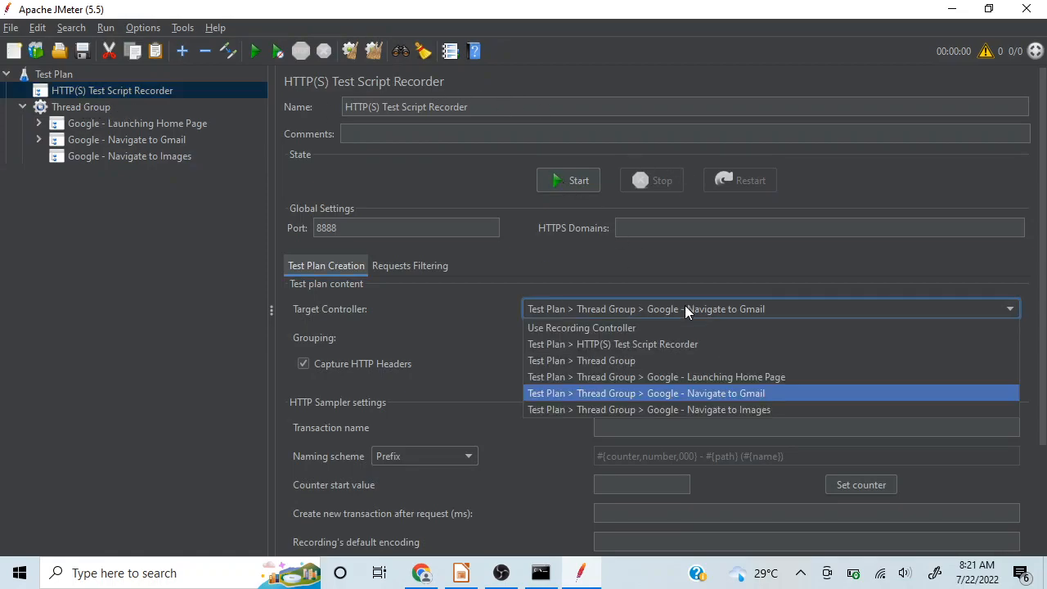
{"action": "left_click", "coordinate": [673, 409]}
{"action": "left_click", "coordinate": [578, 180]}
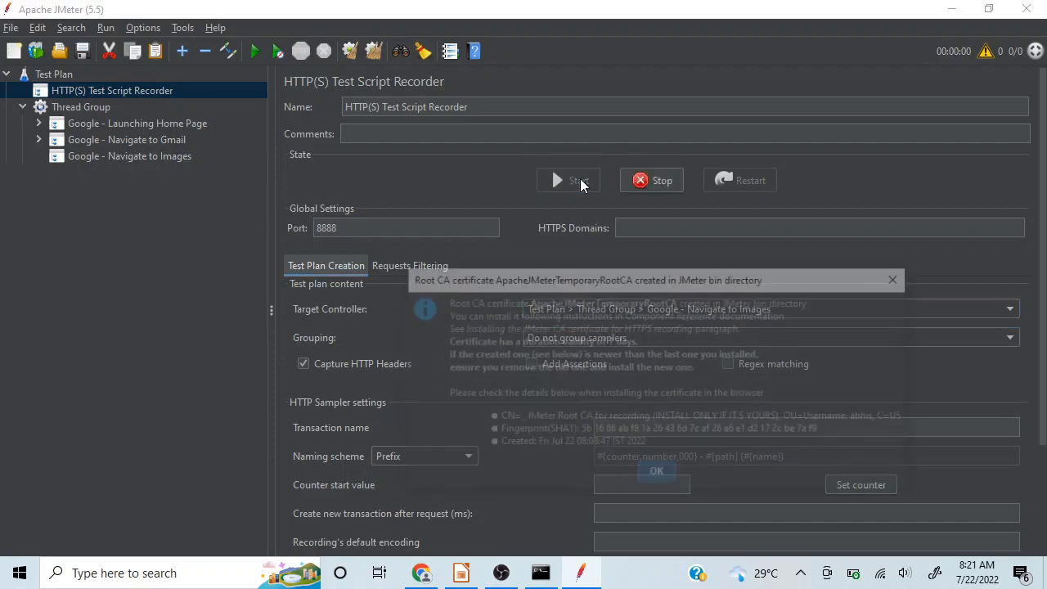
{"action": "left_click", "coordinate": [659, 473]}
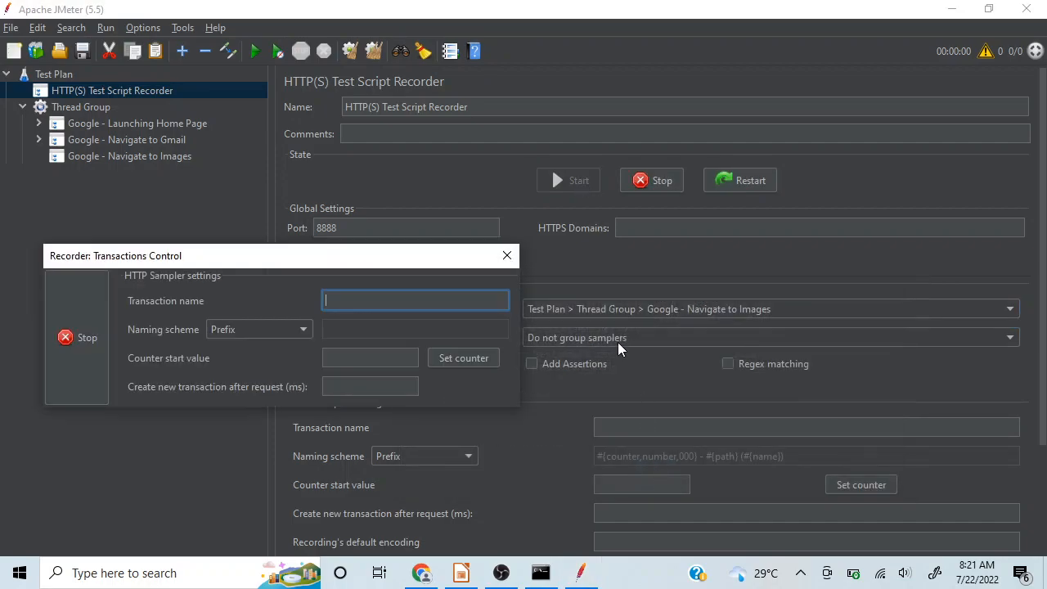
Reload google.com in Chrome while the recorder is running.
{"action": "left_click", "coordinate": [957, 7]}
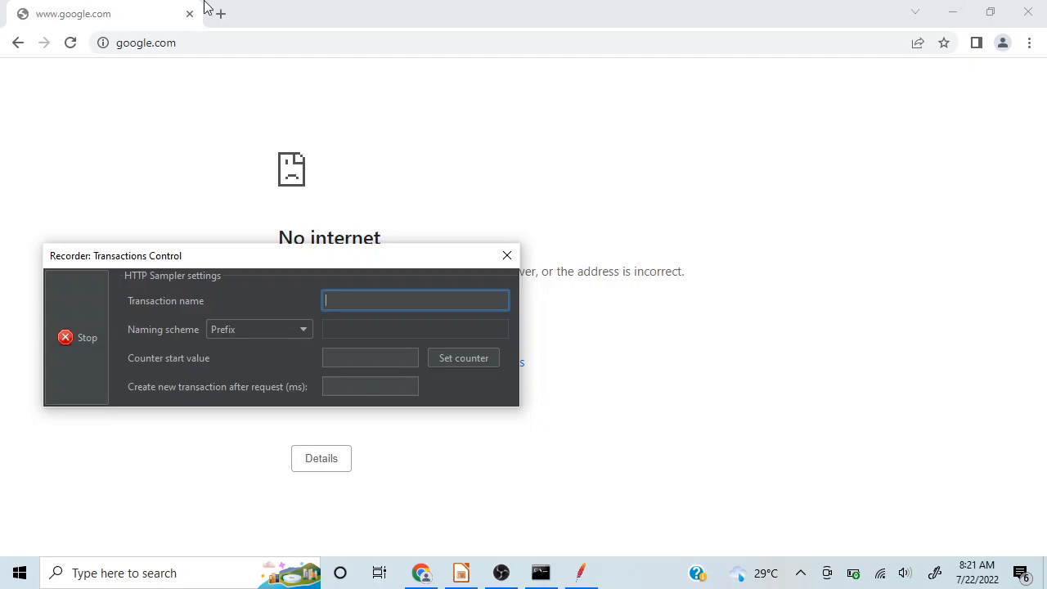
{"action": "left_click", "coordinate": [70, 44]}
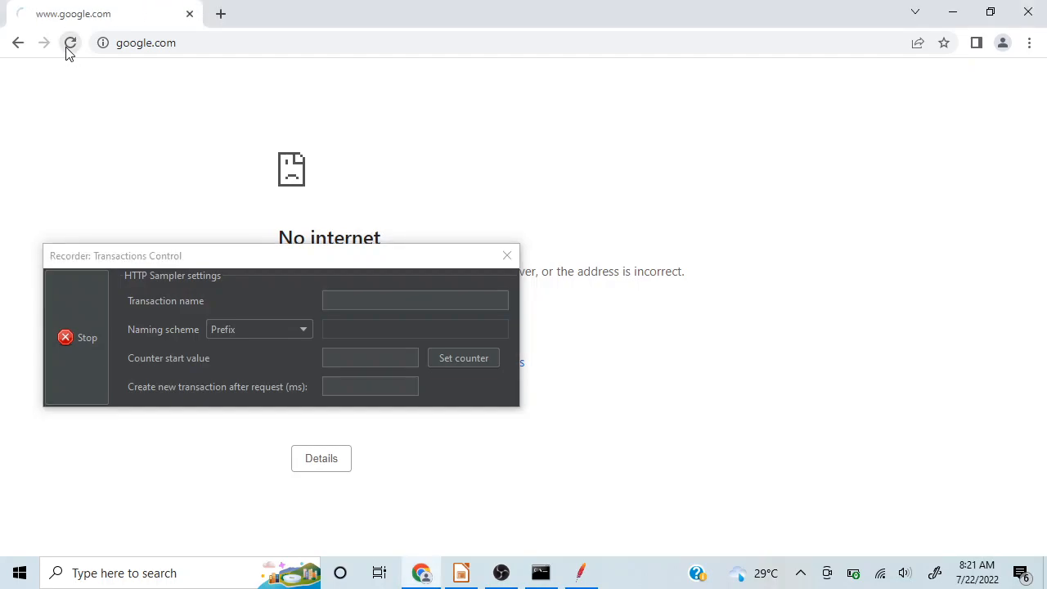
{"action": "left_click", "coordinate": [952, 16]}
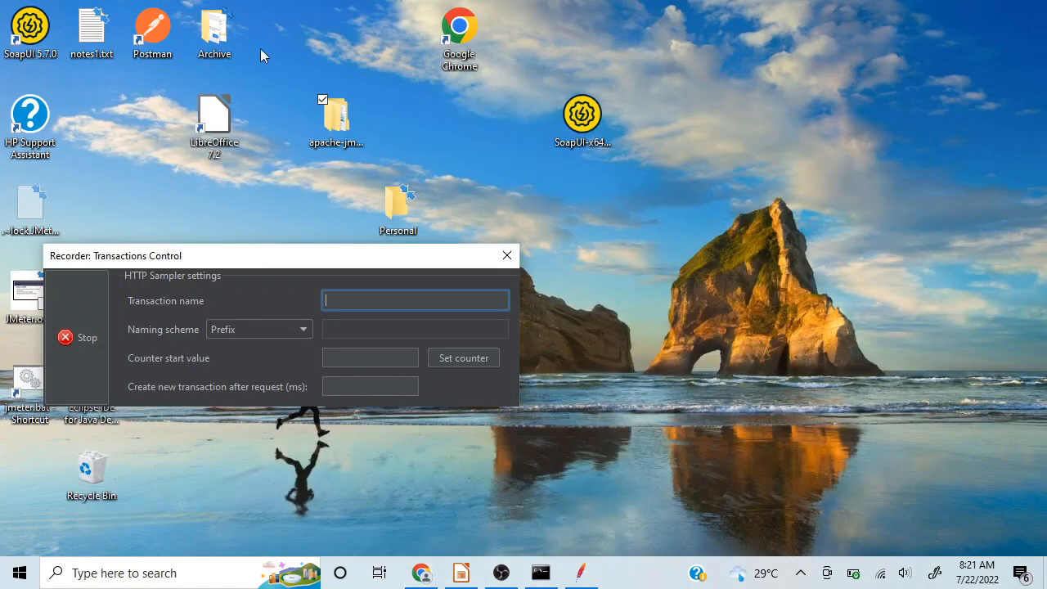
In JMeter, delete all the home page requests recorded under Google - Navigate to Images.
{"action": "left_click", "coordinate": [578, 573]}
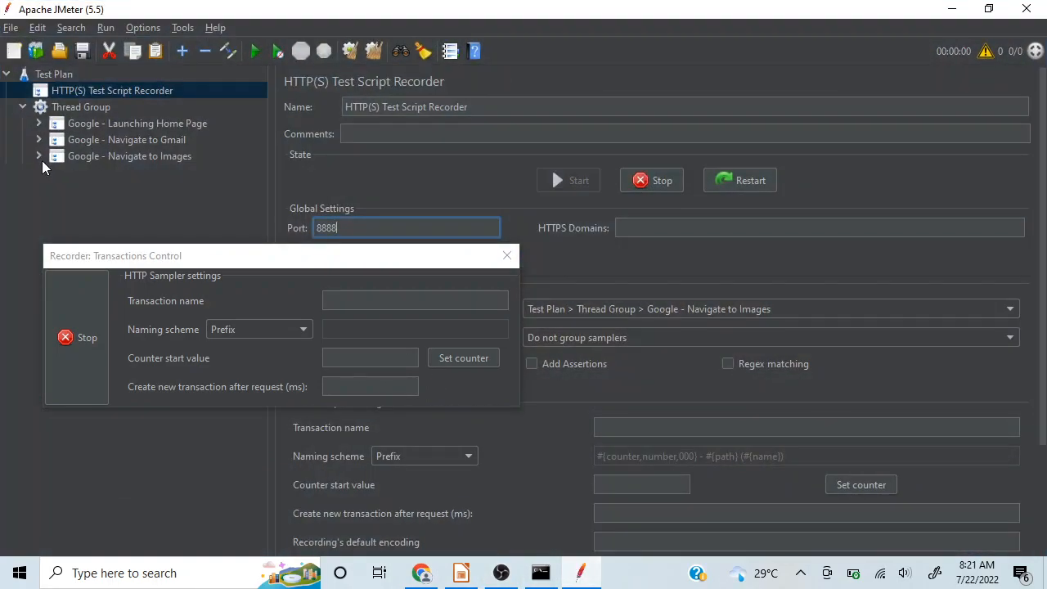
{"action": "left_click", "coordinate": [37, 156]}
{"action": "left_click_drag", "start_coordinate": [186, 258], "coordinate": [631, 248]}
{"action": "left_click", "coordinate": [93, 172]}
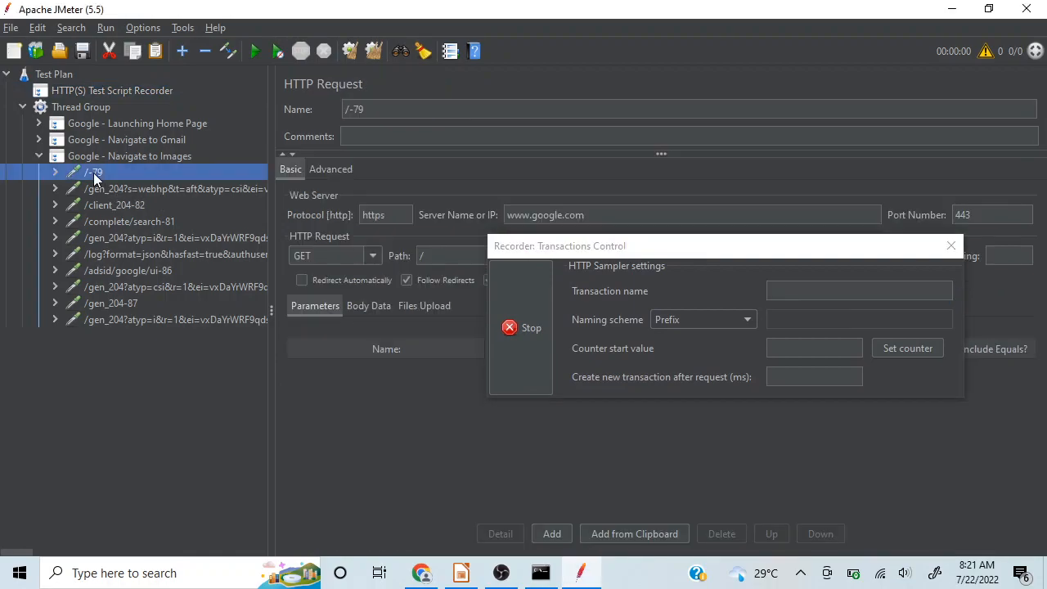
{"action": "key", "text": "shift+Down"}
{"action": "key", "text": "shift+Down"}
{"action": "key", "text": "shift+Down"}
{"action": "key", "text": "shift+Down"}
{"action": "key", "text": "shift+Down"}
{"action": "key", "text": "shift+Down"}
{"action": "key", "text": "shift+Down"}
{"action": "key", "text": "shift+Down"}
{"action": "key", "text": "shift+Down"}
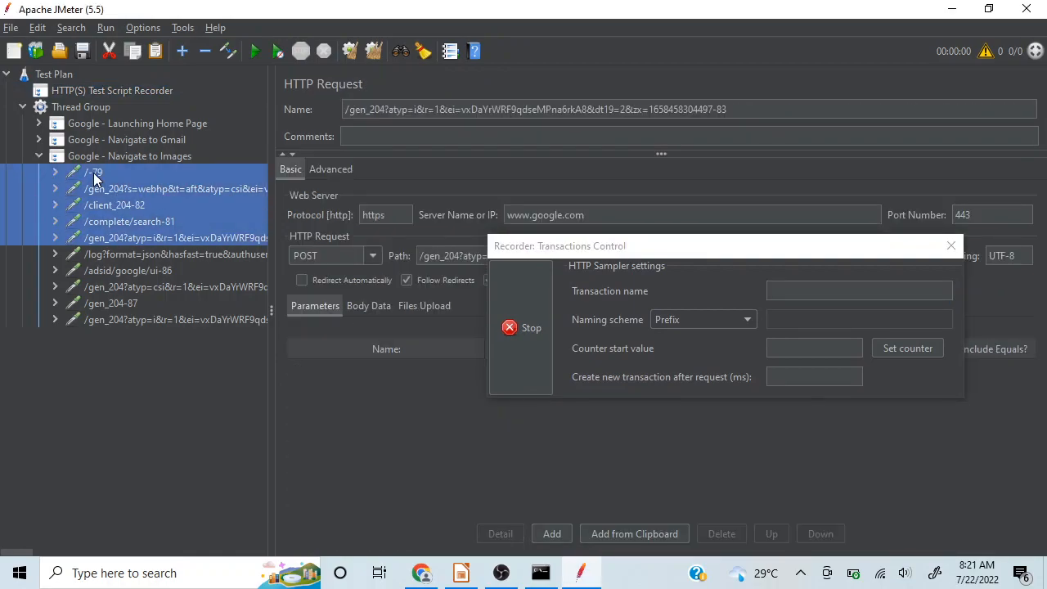
{"action": "key", "text": "Delete"}
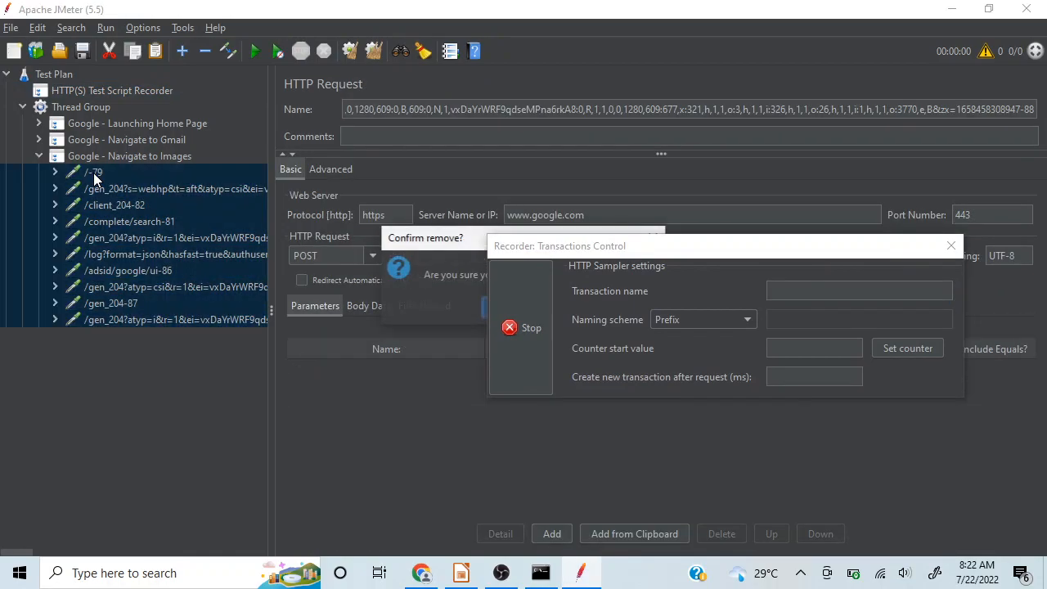
{"action": "key", "text": "Return"}
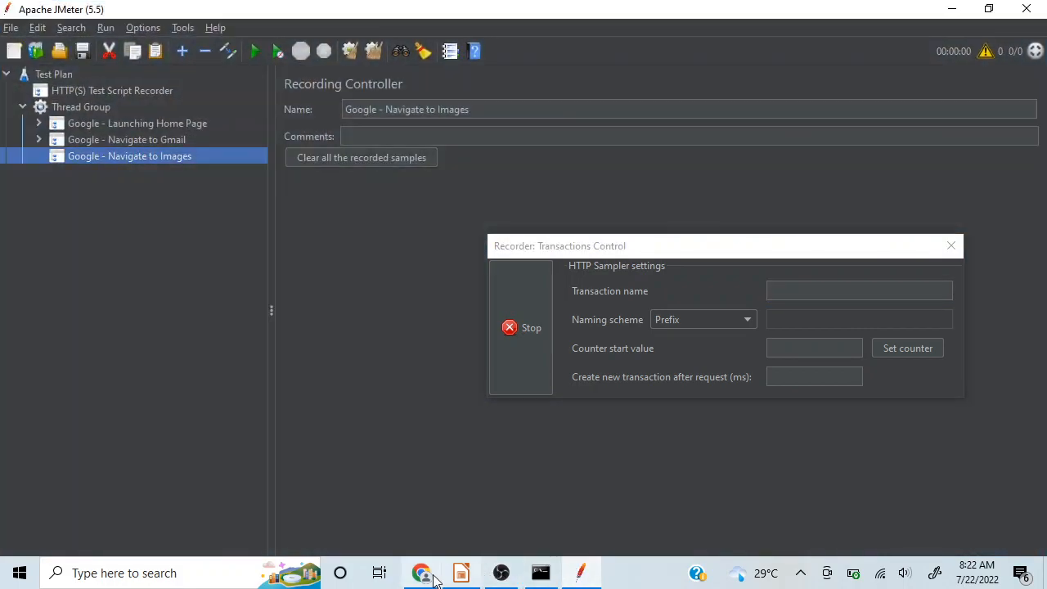
Open Images from the Google home page in Chrome and review the requests recorded under Google - Navigate to Images in JMeter.
{"action": "left_click", "coordinate": [427, 575]}
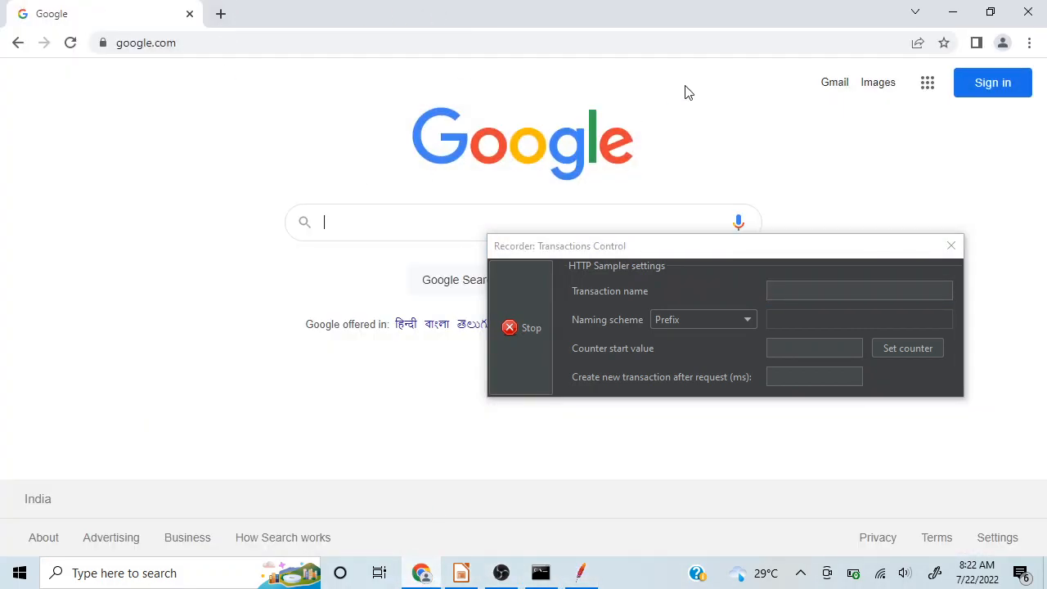
{"action": "left_click", "coordinate": [876, 86]}
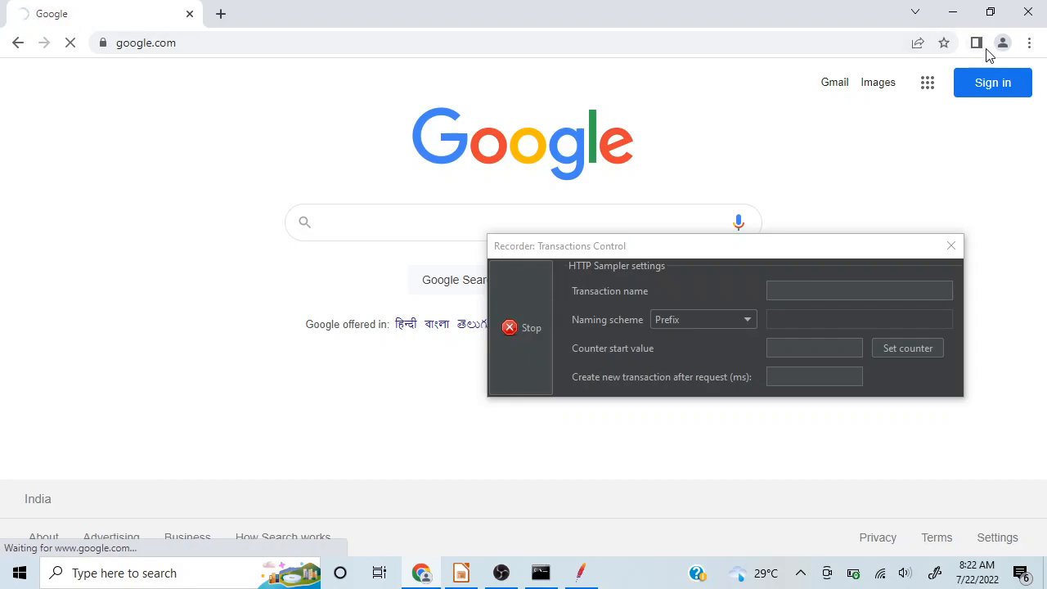
{"action": "left_click", "coordinate": [955, 13]}
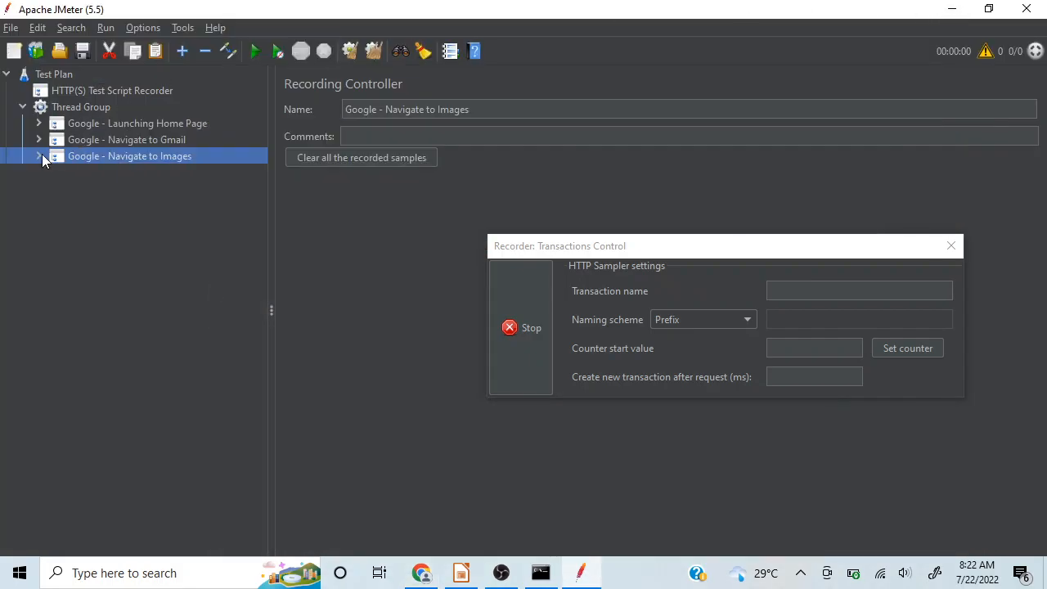
{"action": "left_click", "coordinate": [40, 155]}
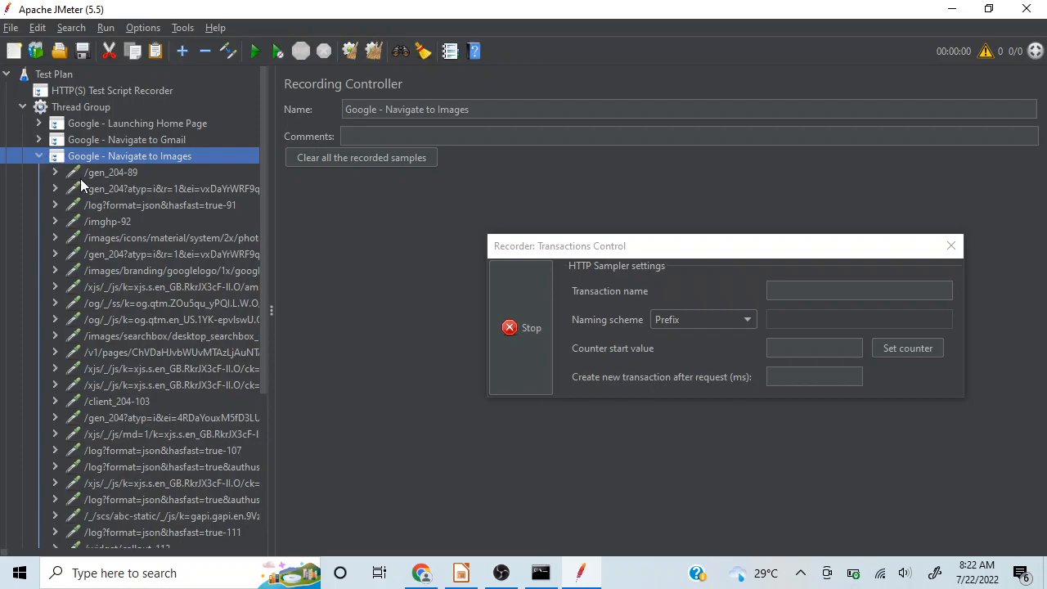
{"action": "left_click", "coordinate": [38, 158]}
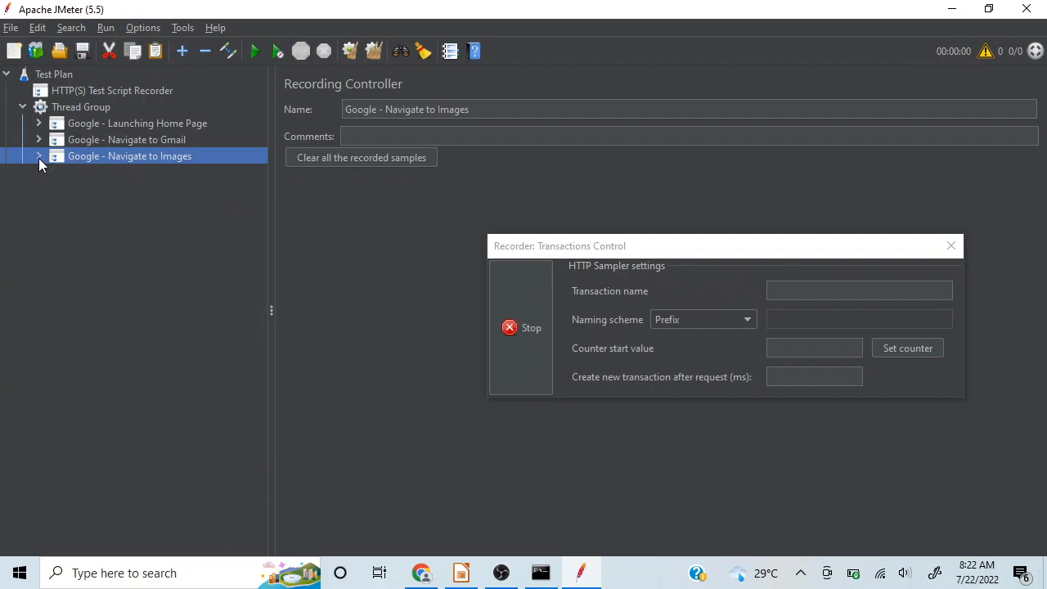
Set the recorder's target controller to Test Plan > HTTP(S) Test Script Recorder, moving the Transactions Control window out of the way.
{"action": "left_click", "coordinate": [87, 89]}
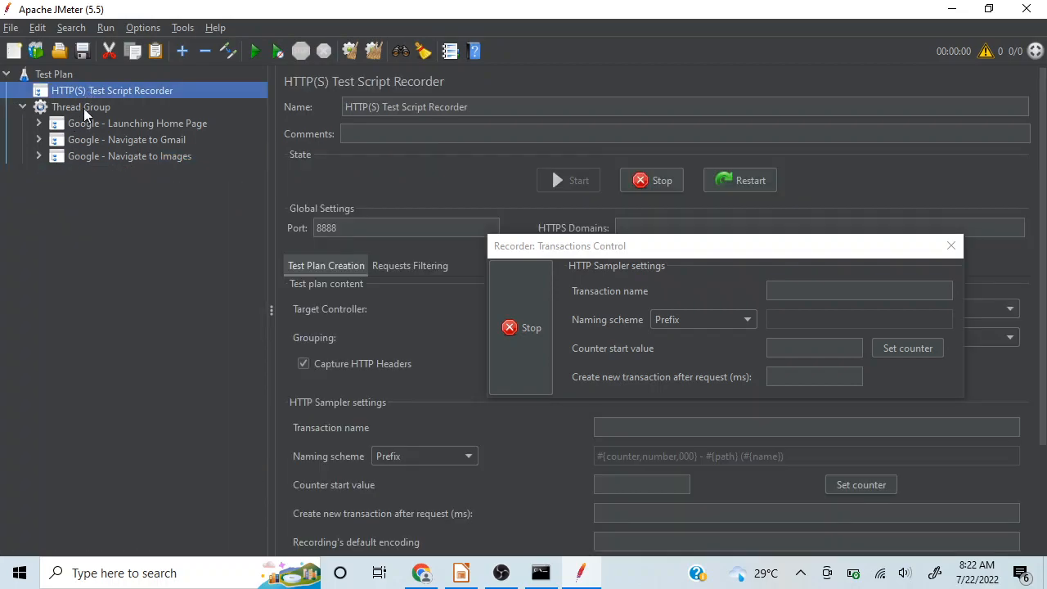
{"action": "left_click_drag", "start_coordinate": [844, 252], "coordinate": [404, 306]}
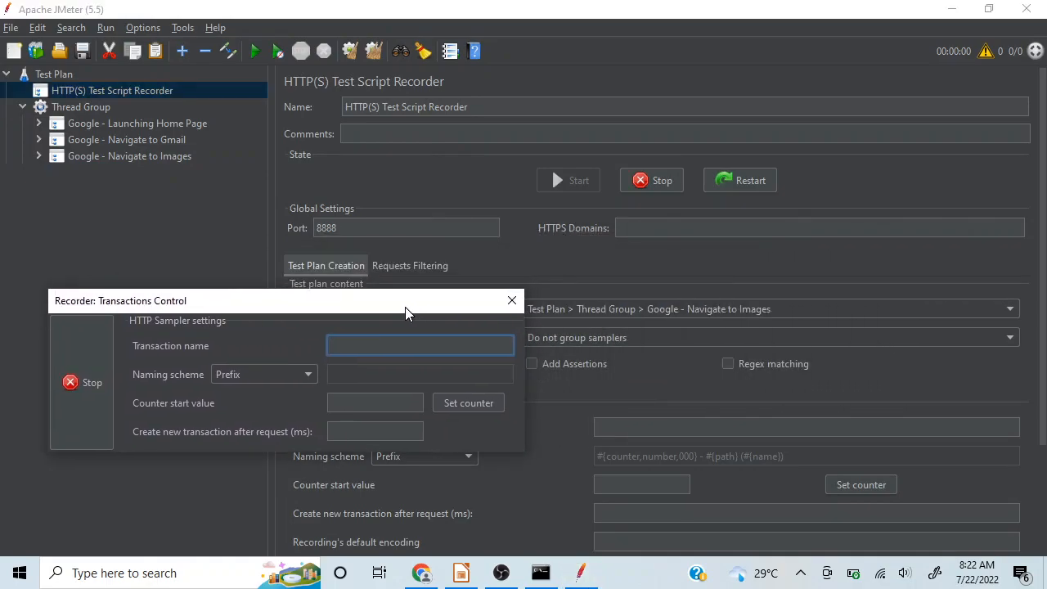
{"action": "left_click", "coordinate": [753, 309]}
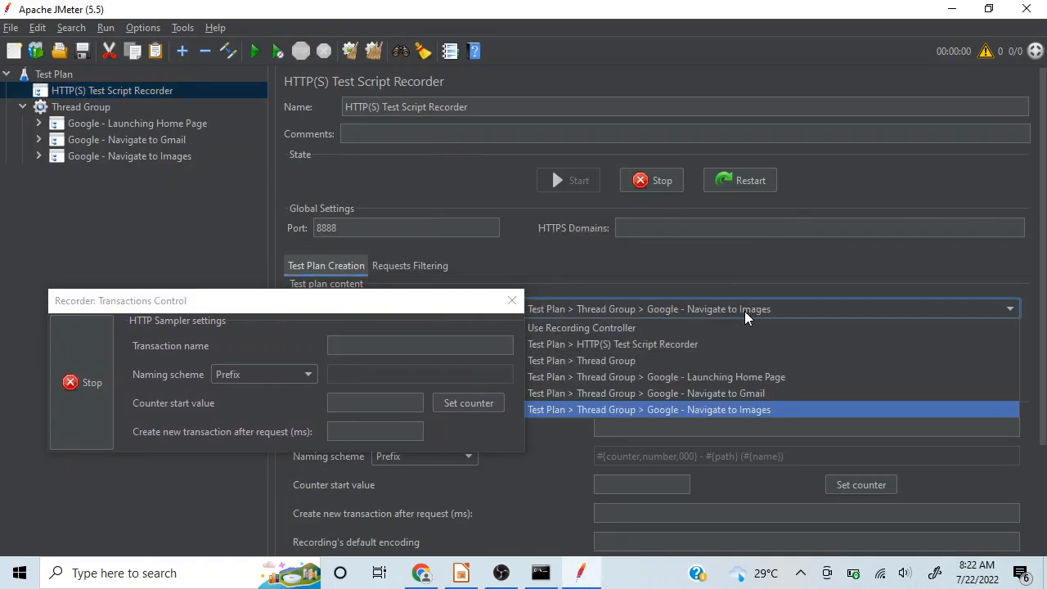
{"action": "left_click", "coordinate": [691, 344]}
{"action": "left_click_drag", "start_coordinate": [354, 314], "coordinate": [587, 250]}
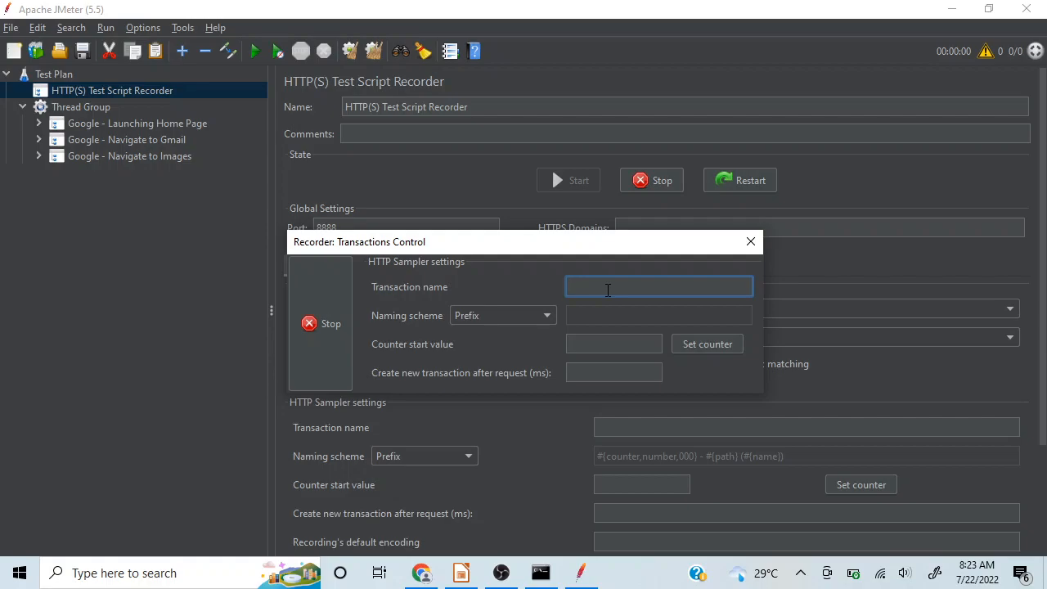
{"action": "type", "text": "testinghomepageload"}
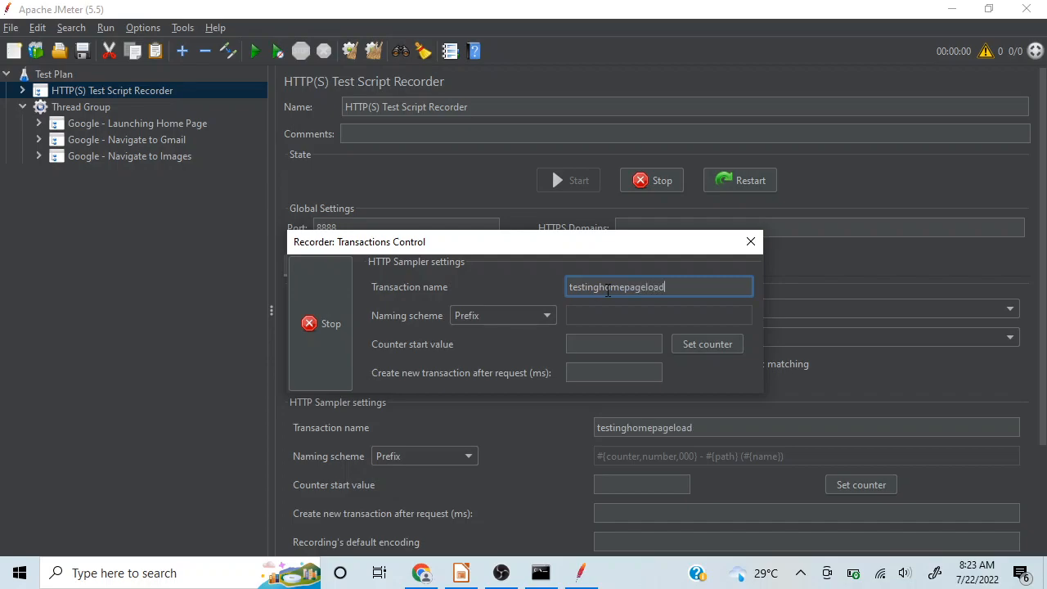
{"action": "key", "text": "BackSpace"}
{"action": "key", "text": "BackSpace"}
{"action": "key", "text": "BackSpace"}
{"action": "key", "text": "BackSpace"}
{"action": "key", "text": "BackSpace"}
{"action": "key", "text": "BackSpace"}
{"action": "key", "text": "BackSpace"}
{"action": "key", "text": "BackSpace"}
{"action": "key", "text": "BackSpace"}
{"action": "key", "text": "BackSpace"}
{"action": "key", "text": "BackSpace"}
{"action": "key", "text": "BackSpace"}
{"action": "key", "text": "BackSpace"}
{"action": "key", "text": "BackSpace"}
{"action": "key", "text": "BackSpace"}
{"action": "key", "text": "BackSpace"}
{"action": "key", "text": "BackSpace"}
{"action": "key", "text": "BackSpace"}
{"action": "key", "text": "BackSpace"}
Set the recorder's transaction name to homepage and its naming scheme to Transaction name.
{"action": "type", "text": "ho,epage"}
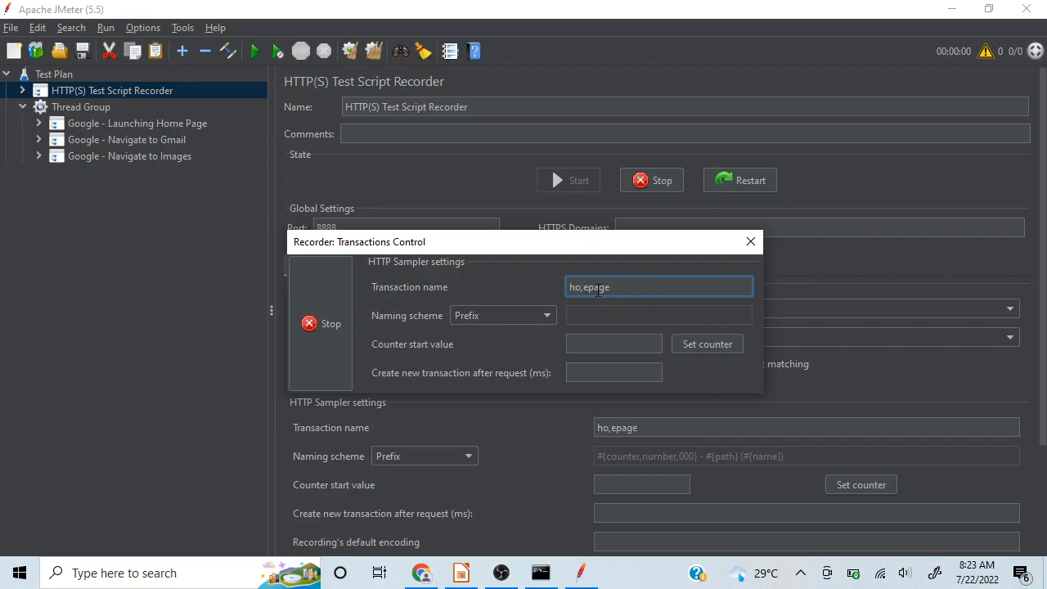
{"action": "left_click", "coordinate": [583, 287]}
{"action": "key", "text": "BackSpace"}
{"action": "type", "text": "m"}
{"action": "left_click", "coordinate": [524, 318]}
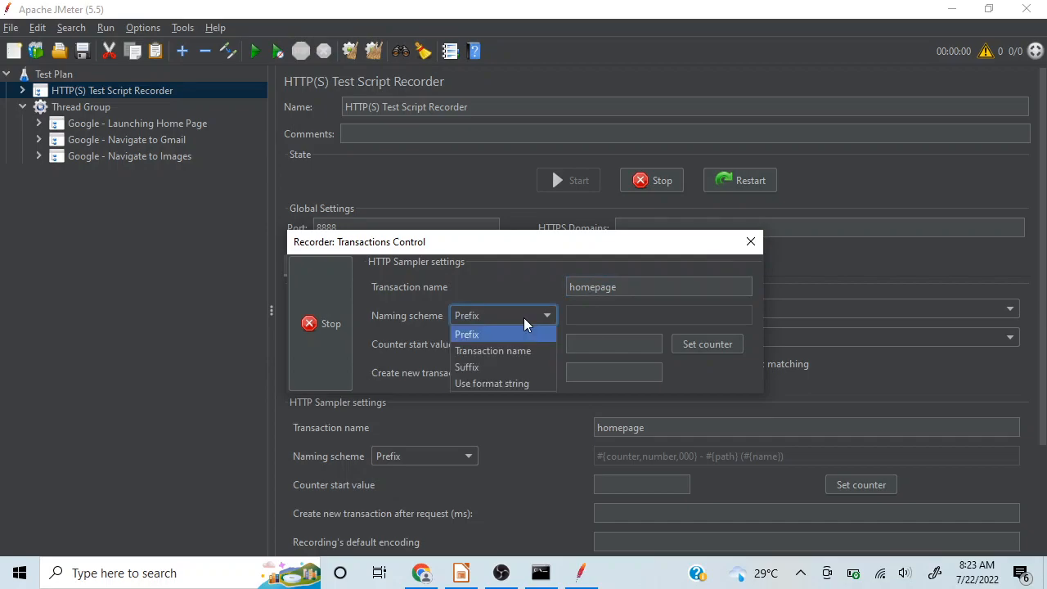
{"action": "left_click", "coordinate": [519, 348]}
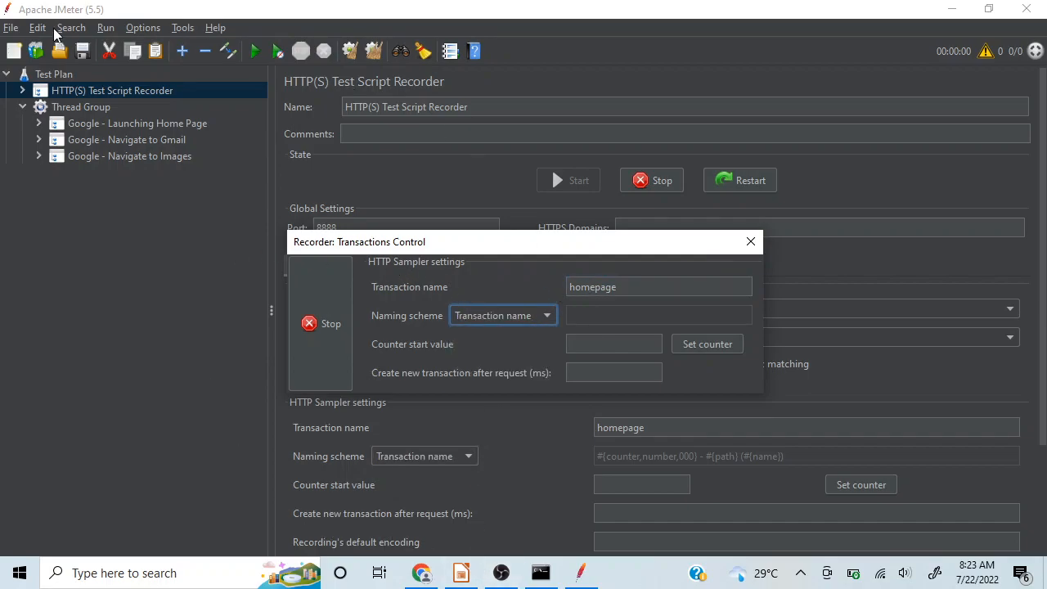
Reload the Google Images page in Chrome and review the requests recorded under HTTP(S) Test Script Recorder in JMeter.
{"action": "left_click", "coordinate": [37, 123]}
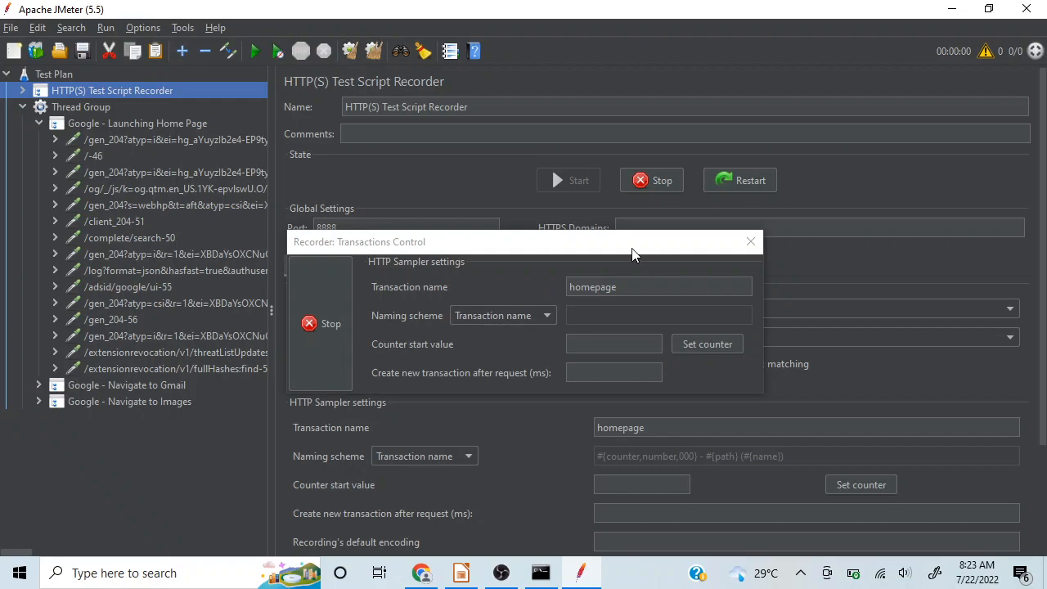
{"action": "left_click", "coordinate": [37, 123]}
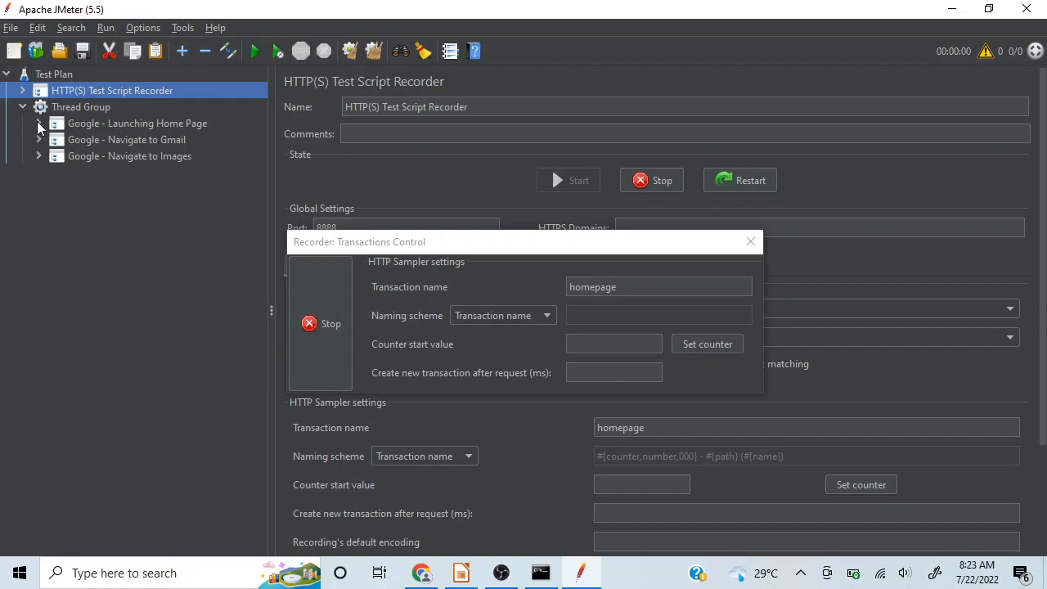
{"action": "left_click", "coordinate": [579, 574]}
{"action": "left_click", "coordinate": [579, 574]}
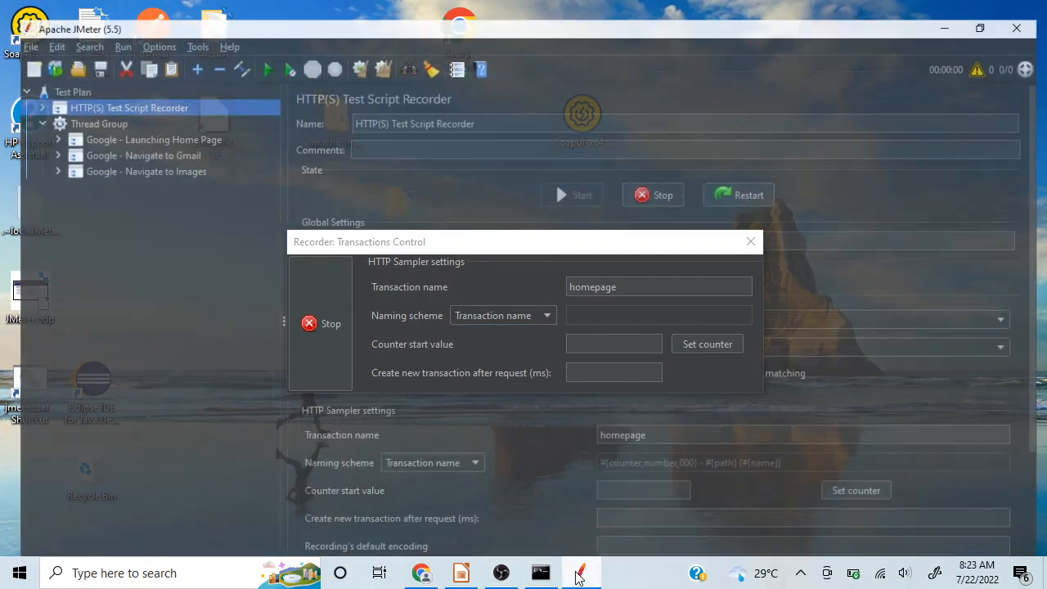
{"action": "left_click", "coordinate": [421, 574]}
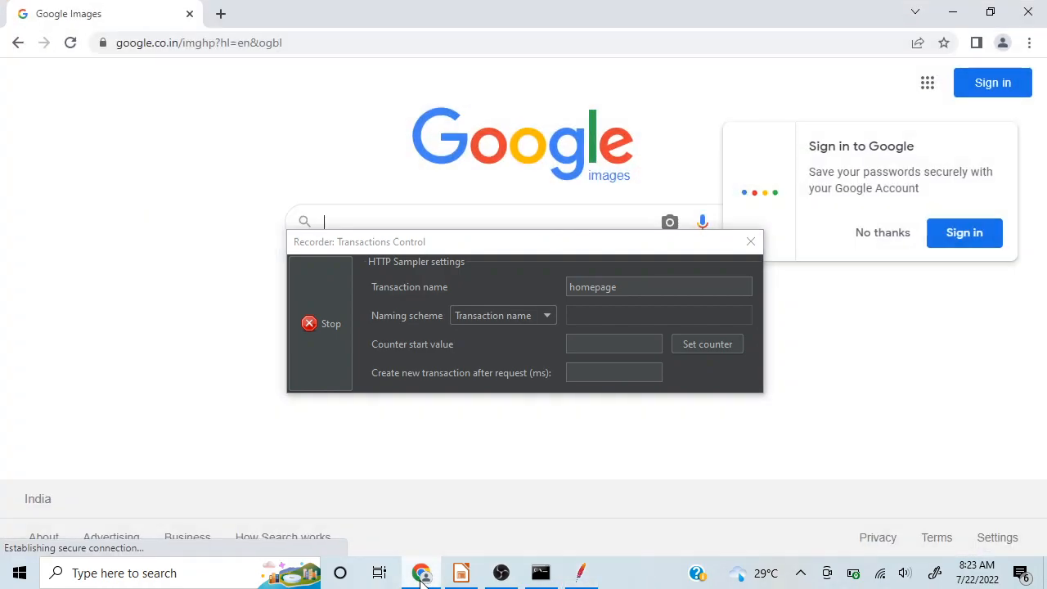
{"action": "left_click", "coordinate": [71, 45]}
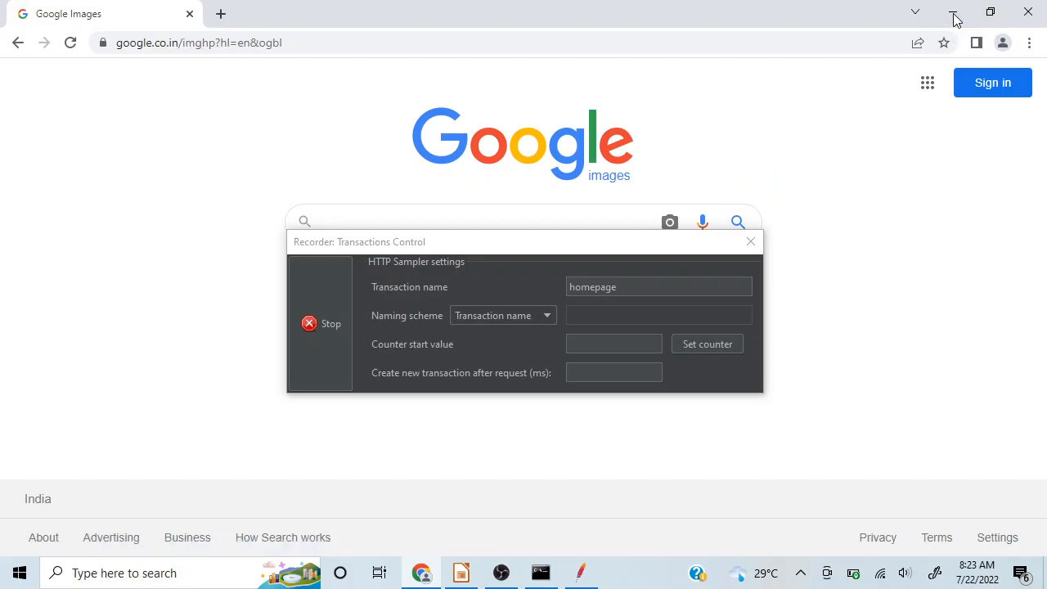
{"action": "left_click", "coordinate": [953, 10]}
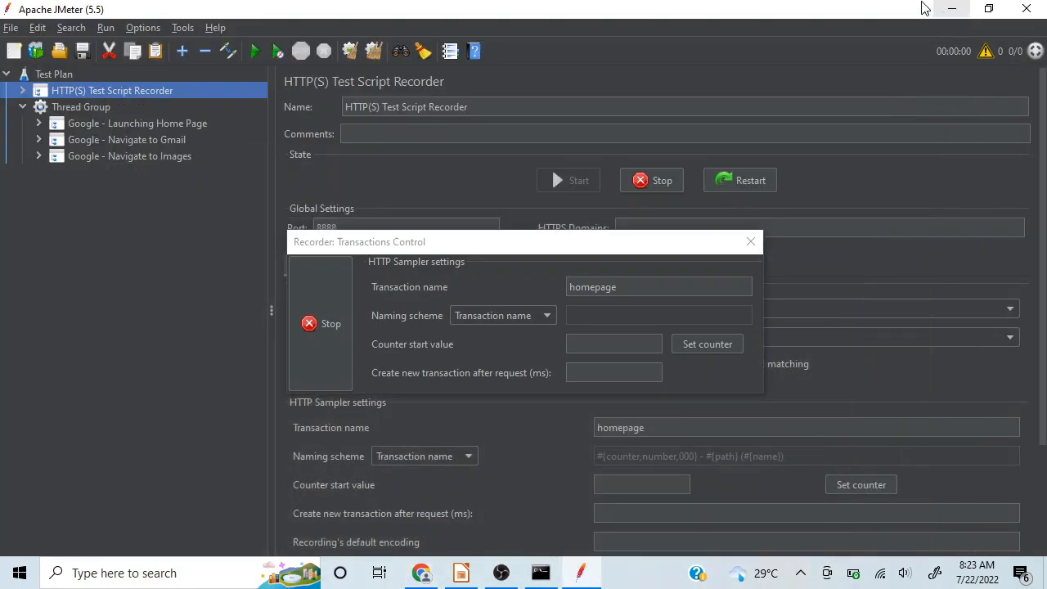
{"action": "left_click", "coordinate": [22, 92]}
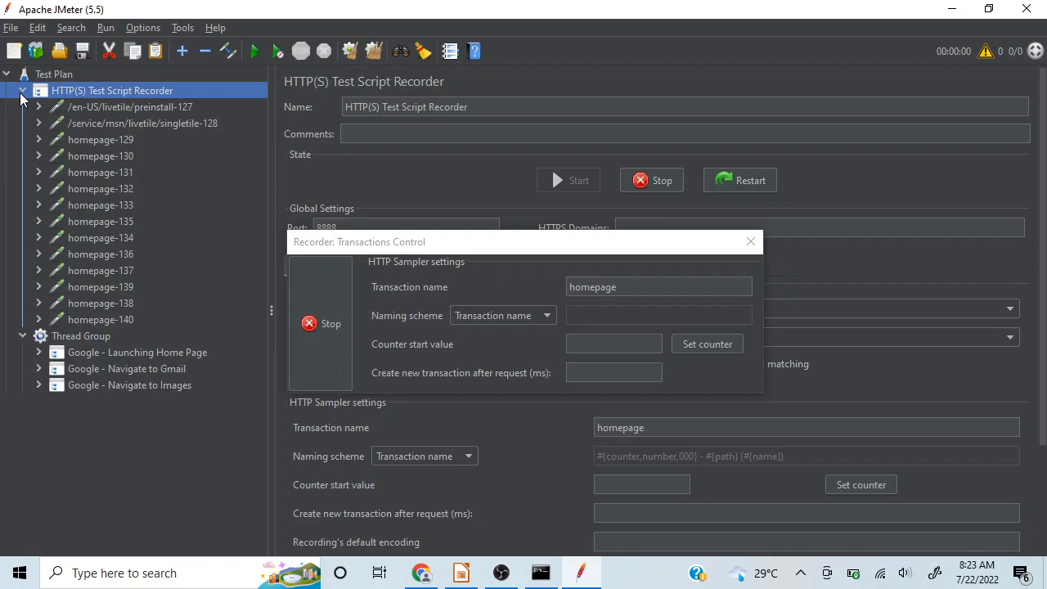
Keep Transaction name as the recorder's naming scheme, then stop and restart the recorder, accepting the root CA certificate notice.
{"action": "left_click", "coordinate": [545, 317]}
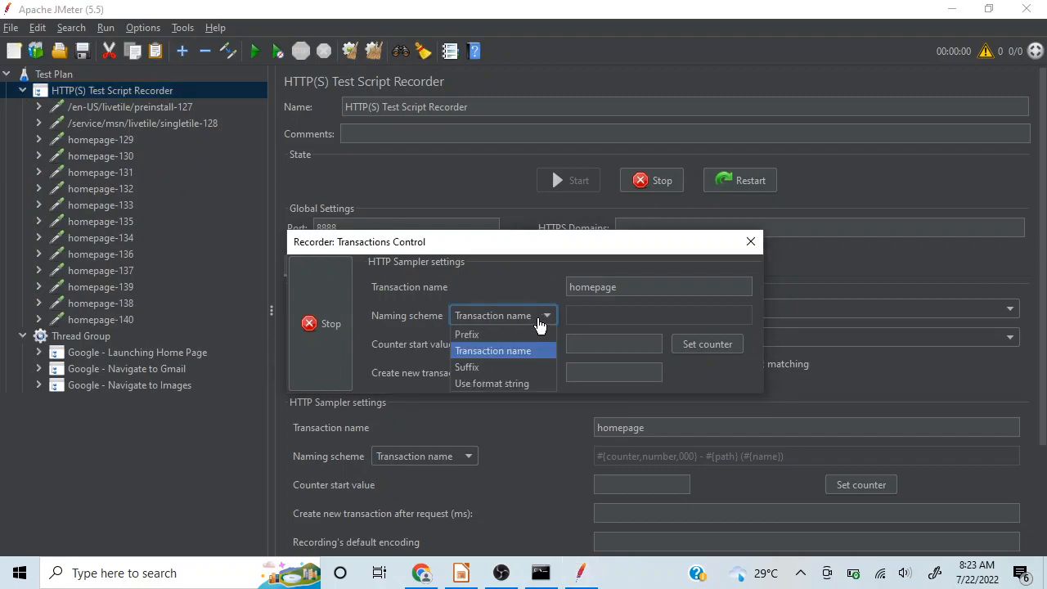
{"action": "left_click", "coordinate": [486, 350]}
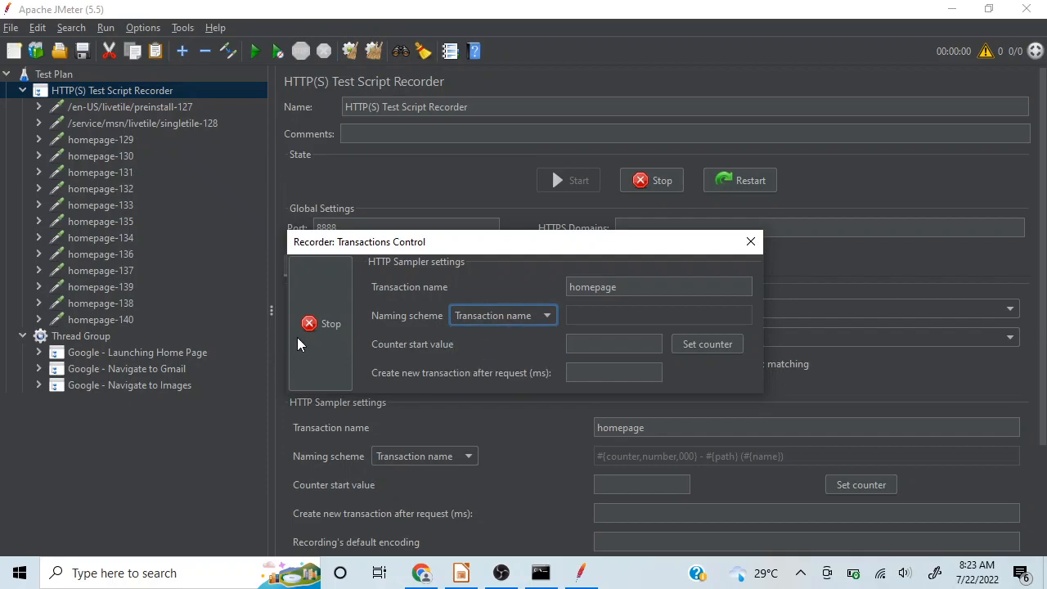
{"action": "left_click", "coordinate": [298, 337]}
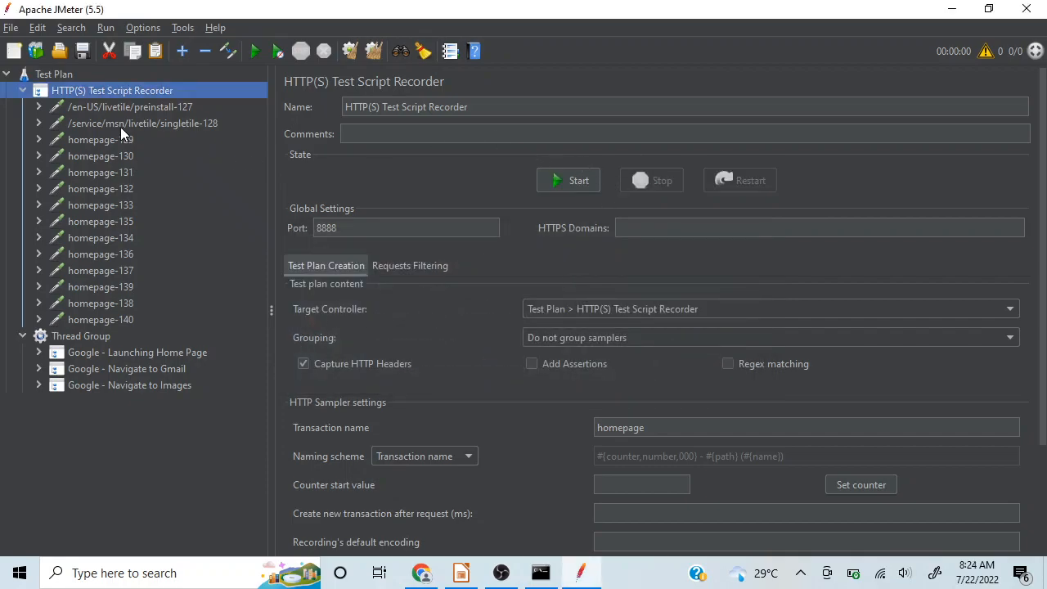
{"action": "left_click", "coordinate": [570, 179]}
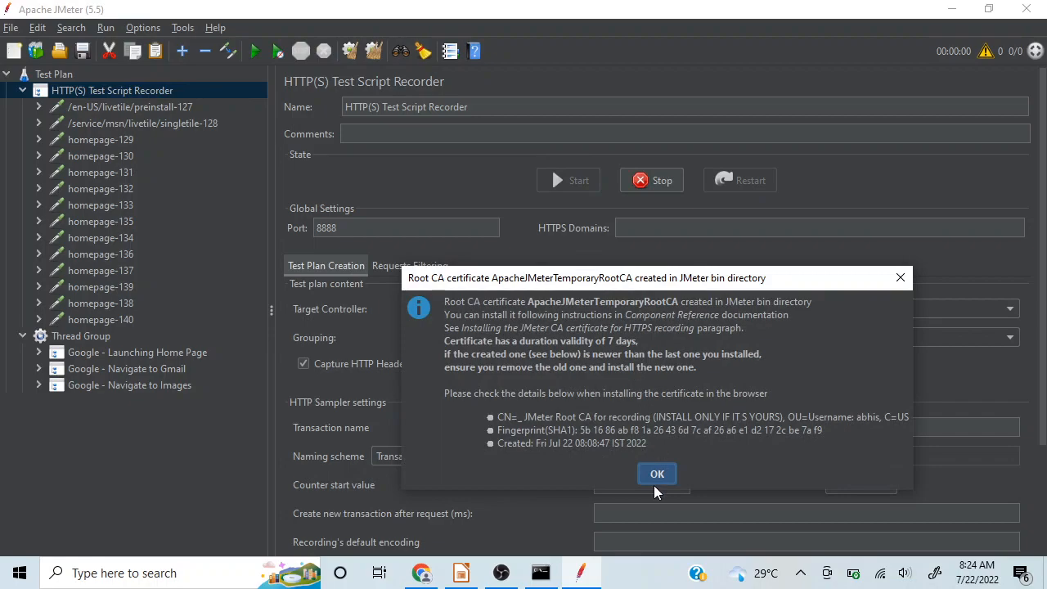
{"action": "left_click", "coordinate": [657, 475]}
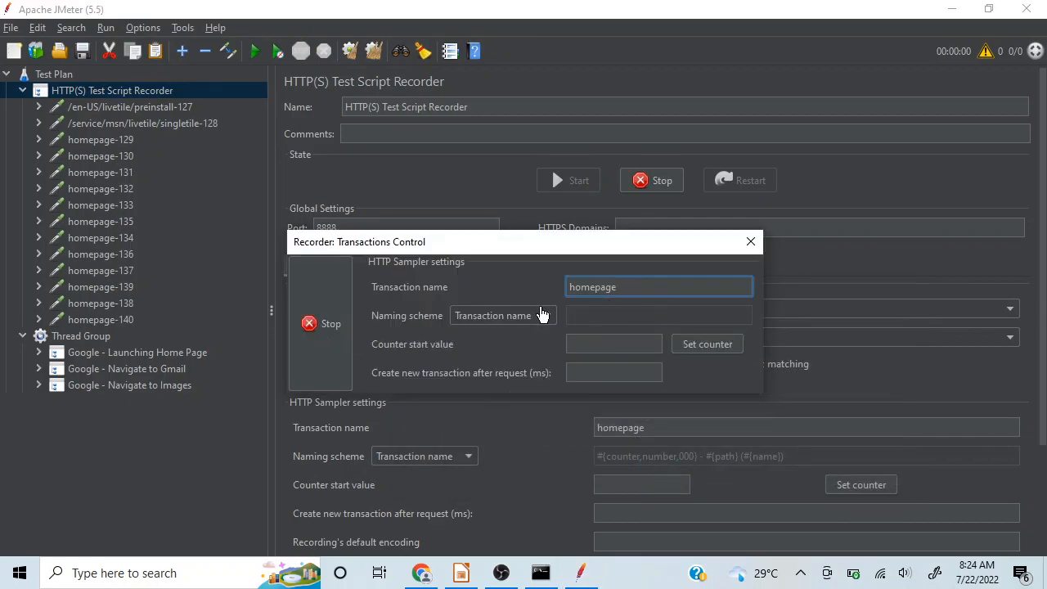
Switch to Chrome, reload the Google Images page to record it again, and return to JMeter.
{"action": "left_click", "coordinate": [584, 580]}
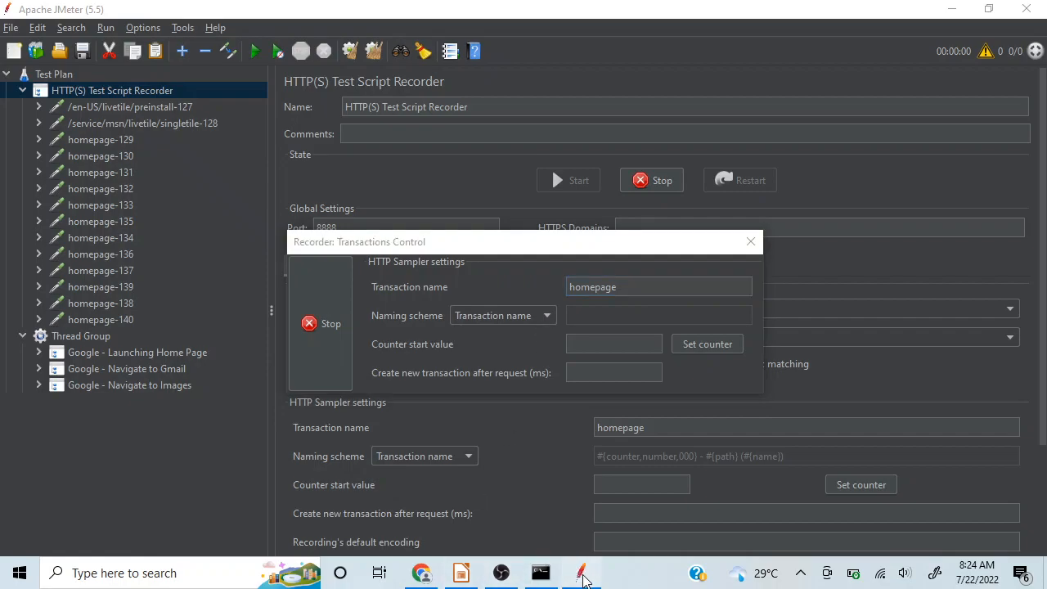
{"action": "left_click", "coordinate": [421, 573]}
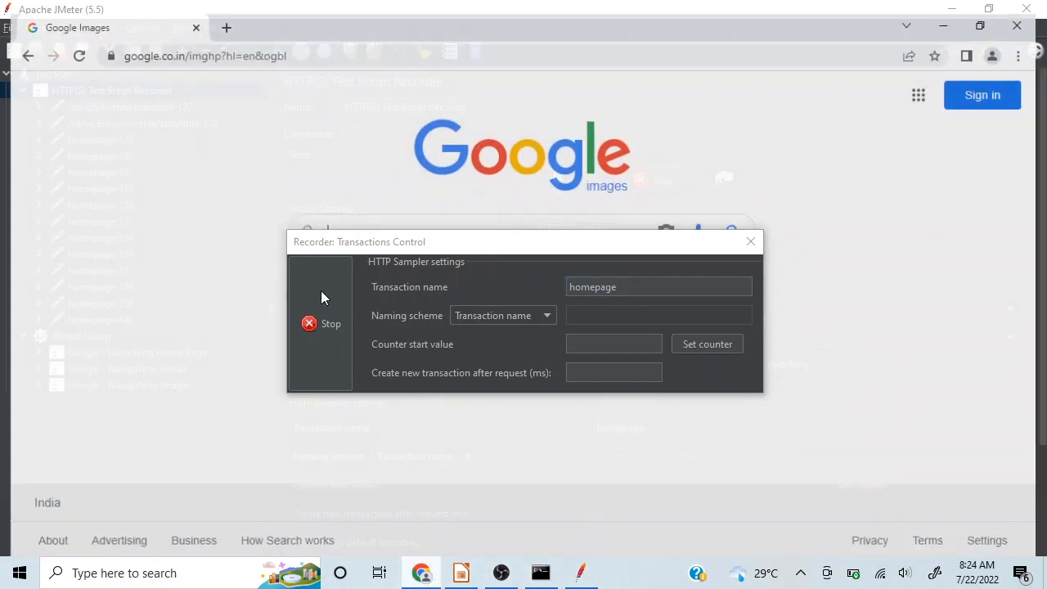
{"action": "left_click", "coordinate": [72, 43]}
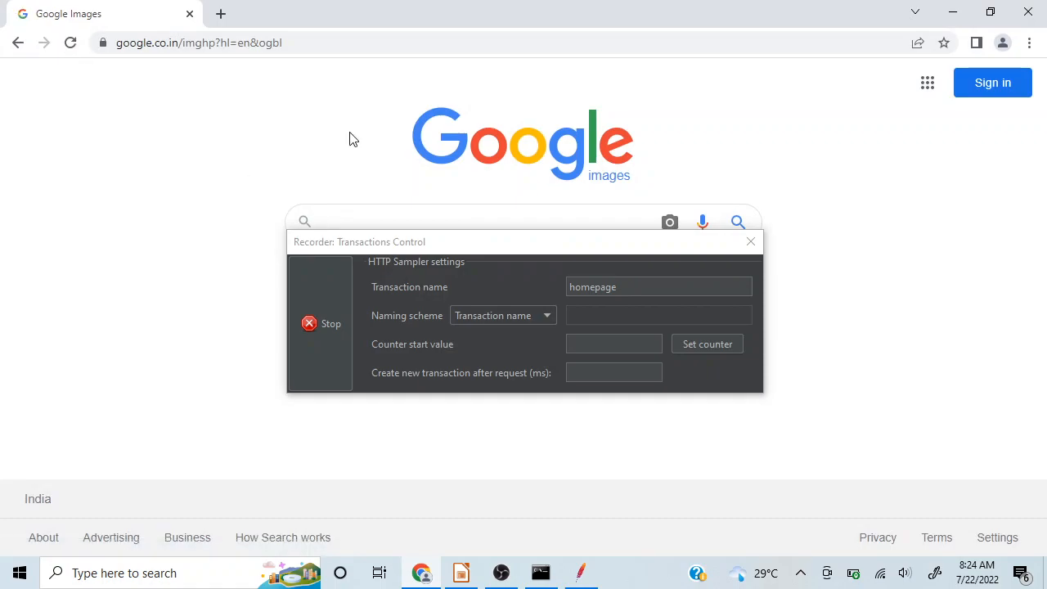
{"action": "left_click", "coordinate": [952, 15]}
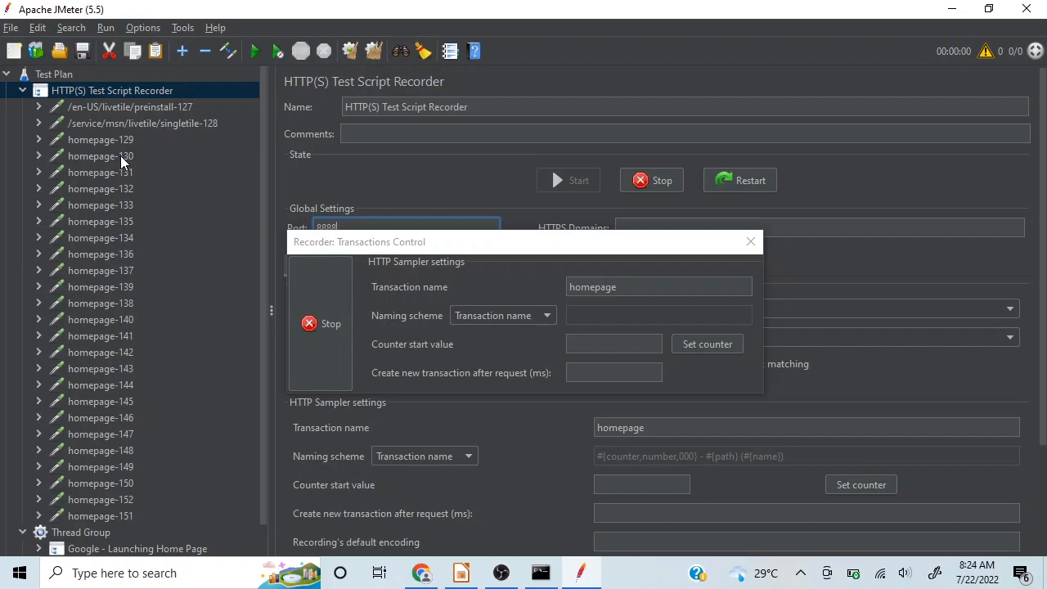
Inspect the livetile preinstall and singletile requests under HTTP(S) Test Script Recorder, moving the Transactions Control window off the request details.
{"action": "left_click", "coordinate": [141, 106]}
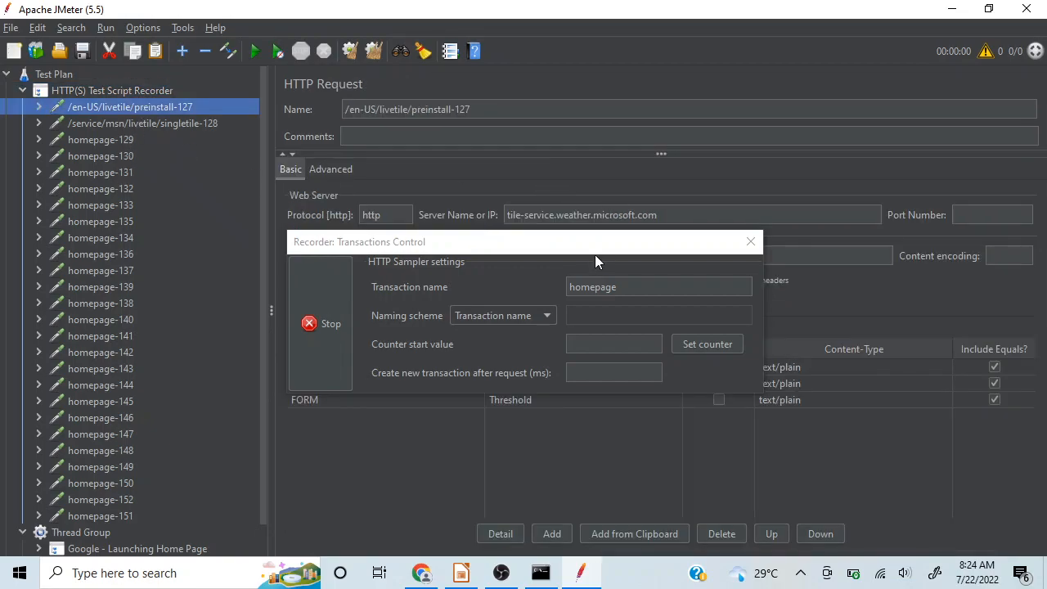
{"action": "left_click_drag", "start_coordinate": [577, 243], "coordinate": [598, 284]}
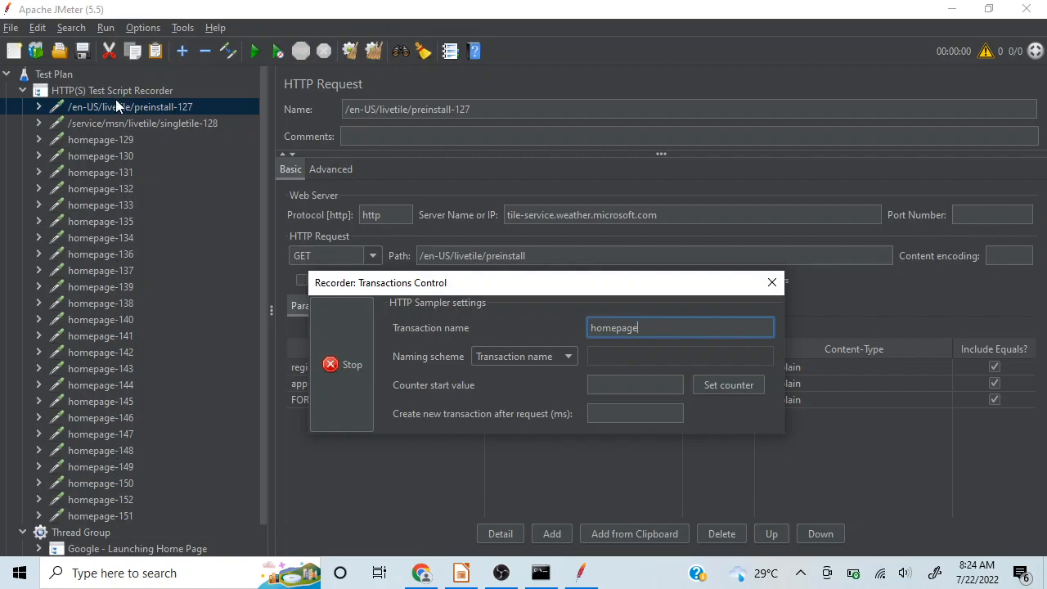
{"action": "left_click", "coordinate": [125, 125]}
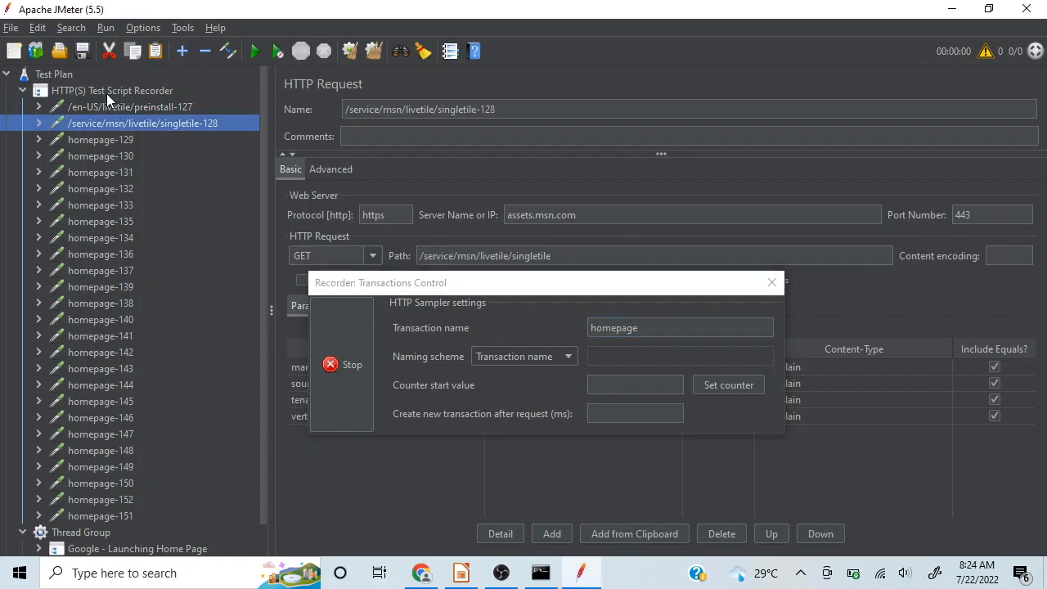
Delete all the requests recorded under HTTP(S) Test Script Recorder, from the livetile preinstall request through homepage-151.
{"action": "left_click", "coordinate": [107, 112]}
{"action": "key", "text": "shift+Down"}
{"action": "key", "text": "shift+Down"}
{"action": "key", "text": "shift+Down"}
{"action": "key", "text": "shift+Down"}
{"action": "key", "text": "shift+Down"}
{"action": "key", "text": "shift+Down"}
{"action": "key", "text": "shift+Down"}
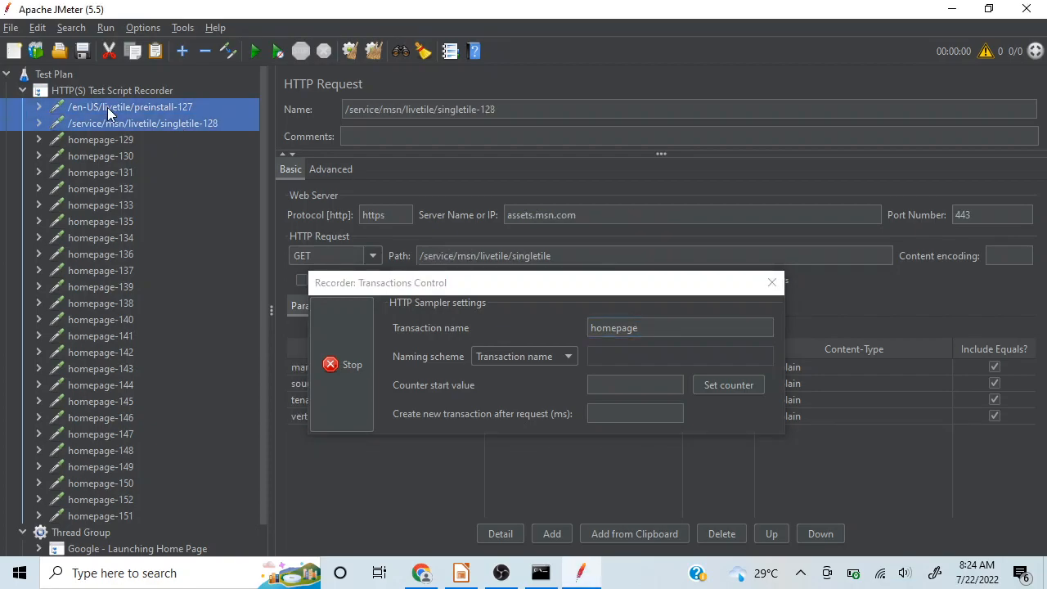
{"action": "key", "text": "shift+Down"}
{"action": "key", "text": "shift+Down"}
{"action": "key", "text": "shift+Down"}
{"action": "key", "text": "shift+Down"}
{"action": "key", "text": "shift+Down"}
{"action": "key", "text": "shift+Down"}
{"action": "key", "text": "shift+Down"}
{"action": "key", "text": "shift+Down"}
{"action": "key", "text": "shift+Down"}
{"action": "key", "text": "shift+Down"}
{"action": "key", "text": "shift+Down"}
{"action": "key", "text": "shift+Down"}
{"action": "key", "text": "shift+Down"}
{"action": "key", "text": "shift+Down"}
{"action": "key", "text": "shift+Down"}
{"action": "key", "text": "shift+Down"}
{"action": "key", "text": "shift+Down"}
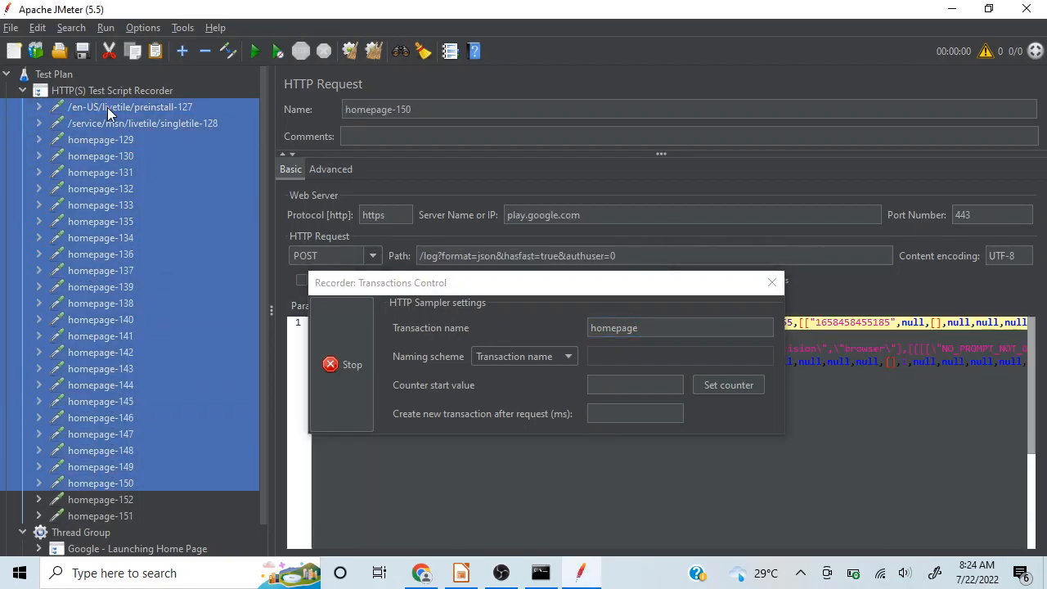
{"action": "key", "text": "shift+Down"}
{"action": "key", "text": "Delete"}
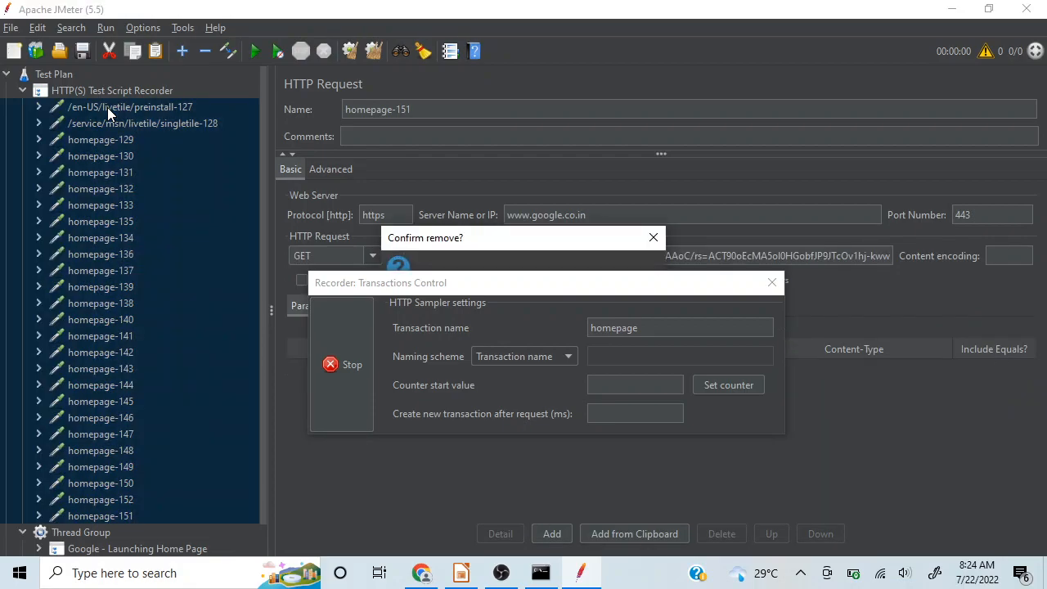
{"action": "key", "text": "Return"}
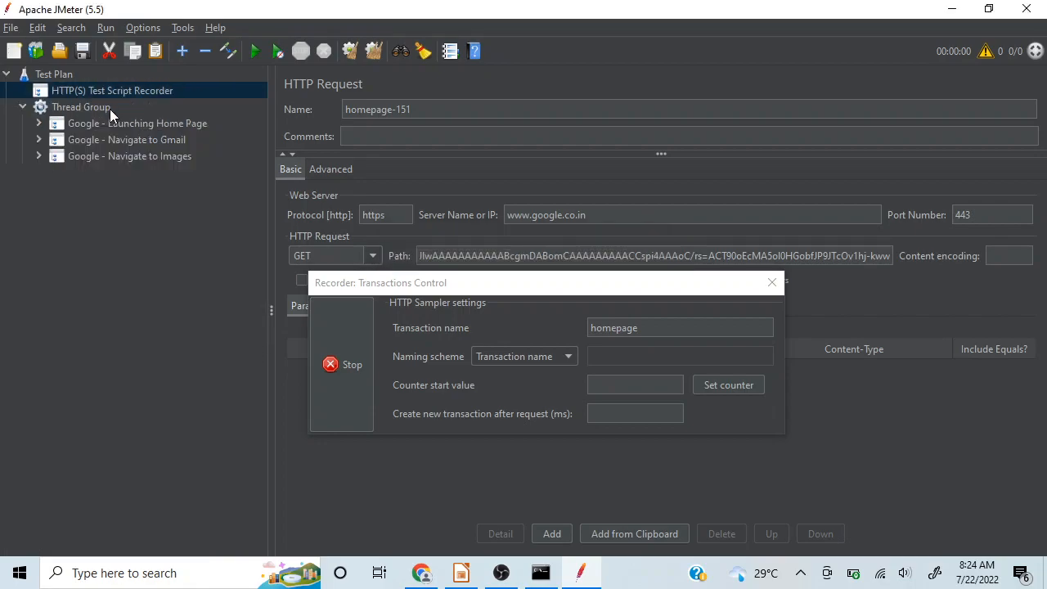
Set the recorder's naming scheme to Prefix, then stop and restart the recorder, accepting the root CA certificate notice.
{"action": "left_click", "coordinate": [568, 359]}
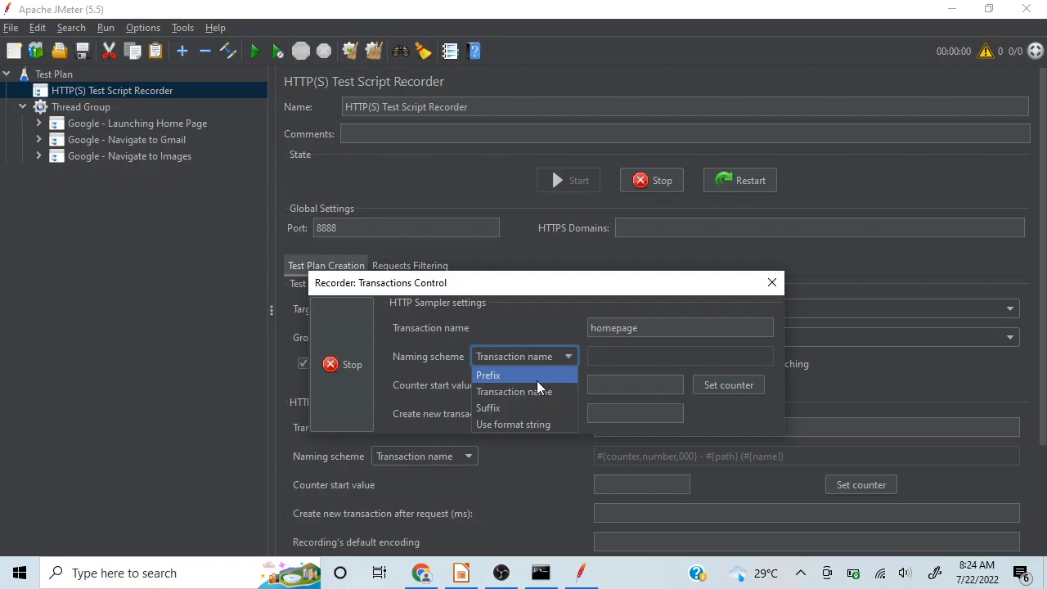
{"action": "left_click", "coordinate": [508, 377]}
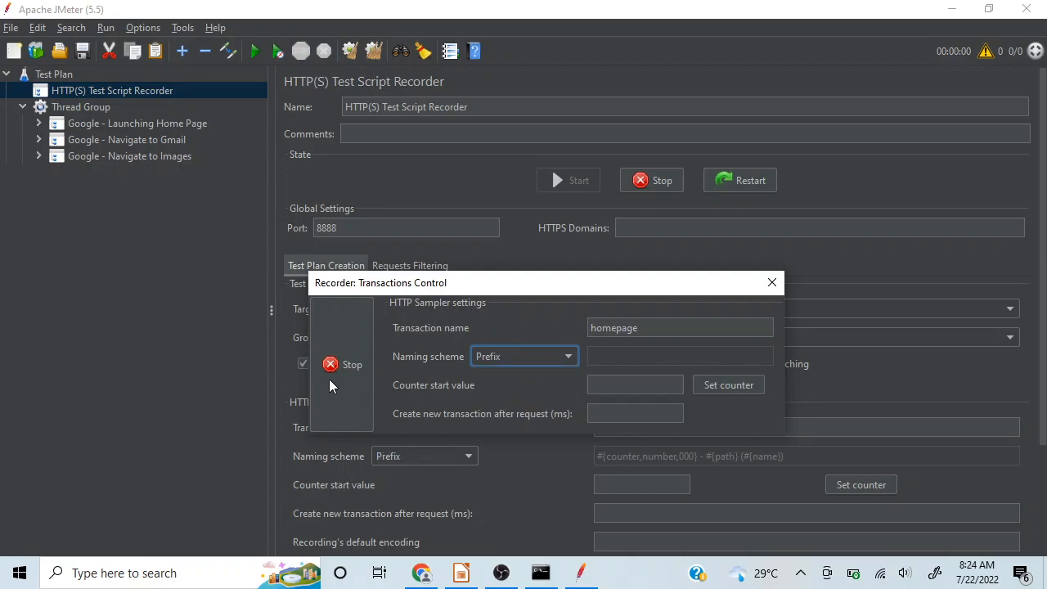
{"action": "left_click", "coordinate": [324, 377]}
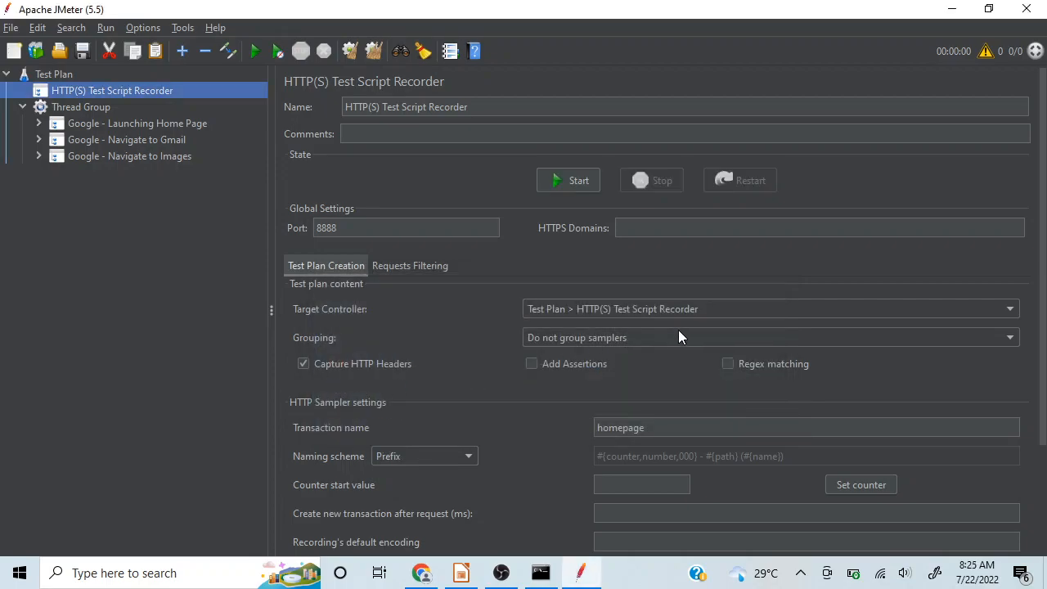
{"action": "left_click", "coordinate": [570, 180]}
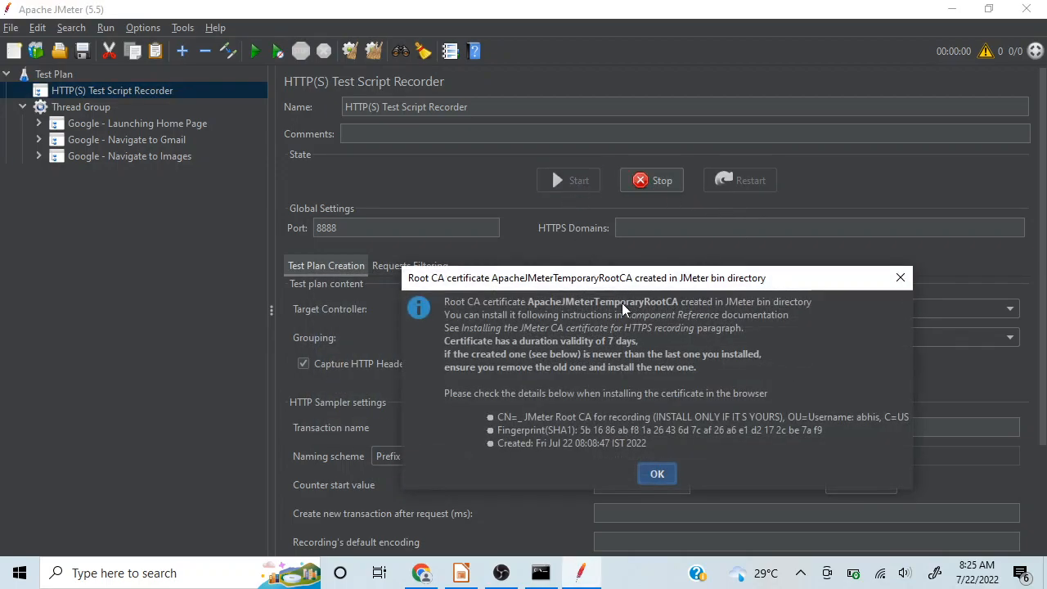
{"action": "left_click", "coordinate": [666, 475]}
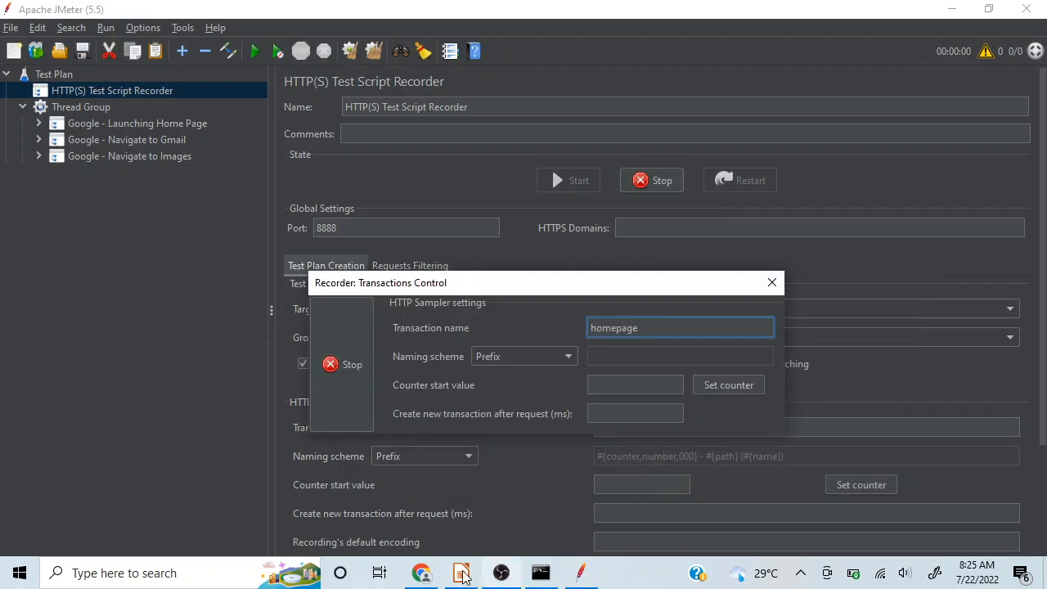
Reload Google Images in Chrome and expand HTTP(S) Test Script Recorder in JMeter to review the requests recorded with the Prefix scheme.
{"action": "left_click", "coordinate": [419, 575]}
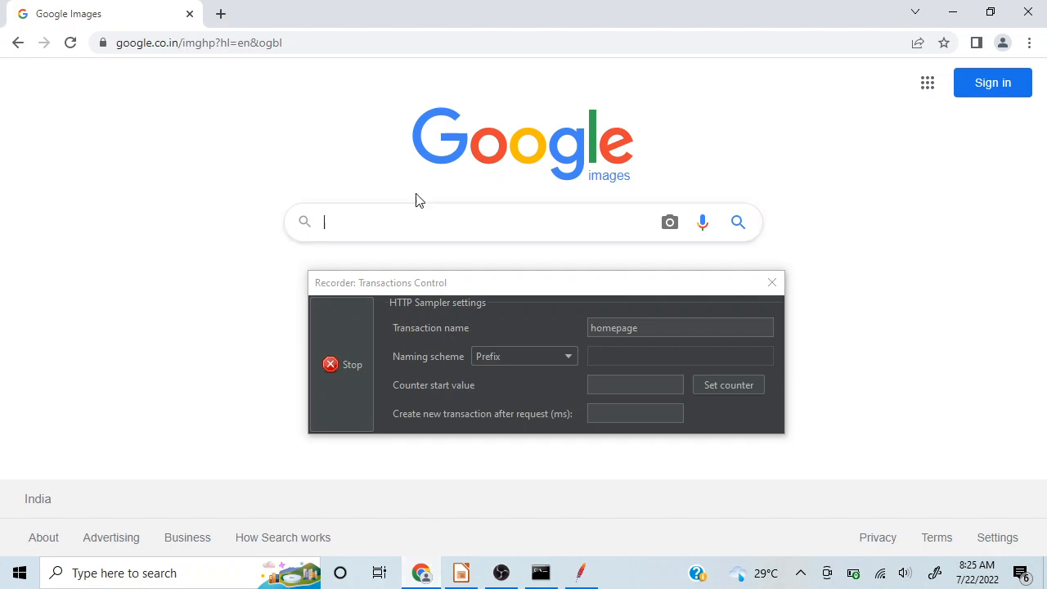
{"action": "left_click", "coordinate": [70, 43]}
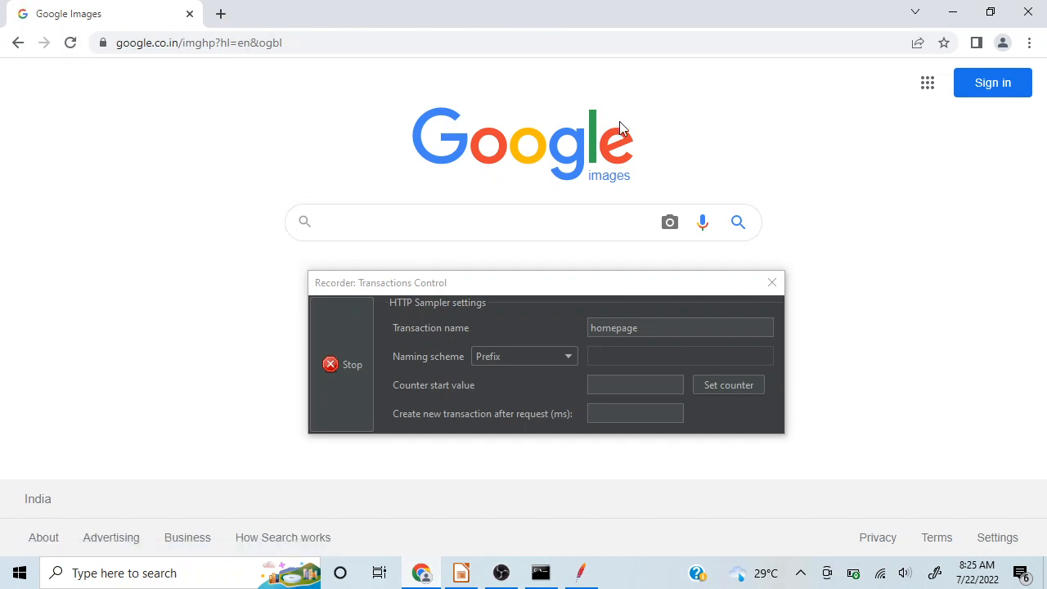
{"action": "left_click", "coordinate": [951, 10]}
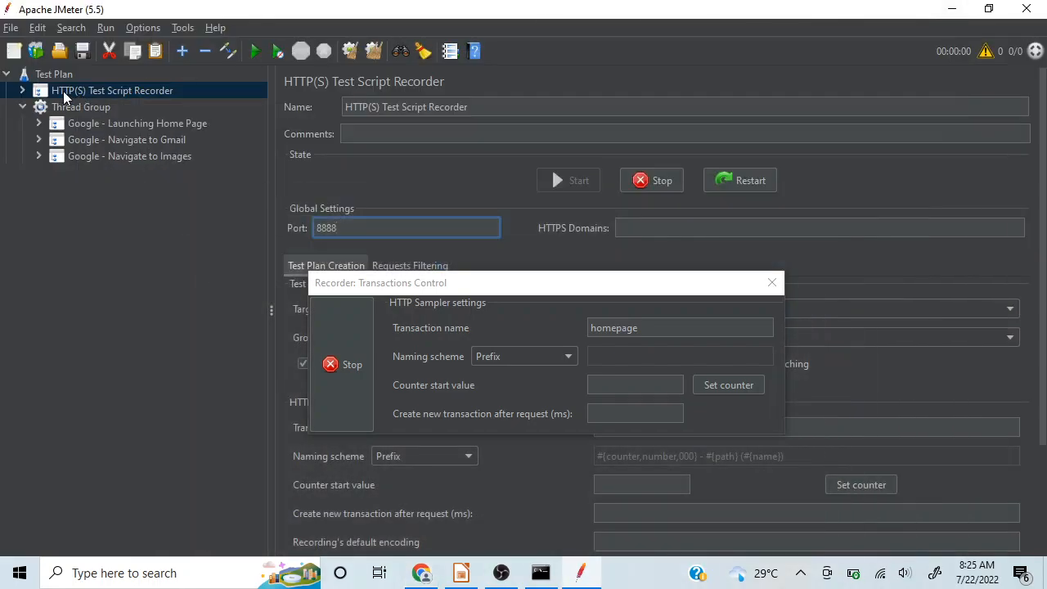
{"action": "left_click", "coordinate": [23, 91]}
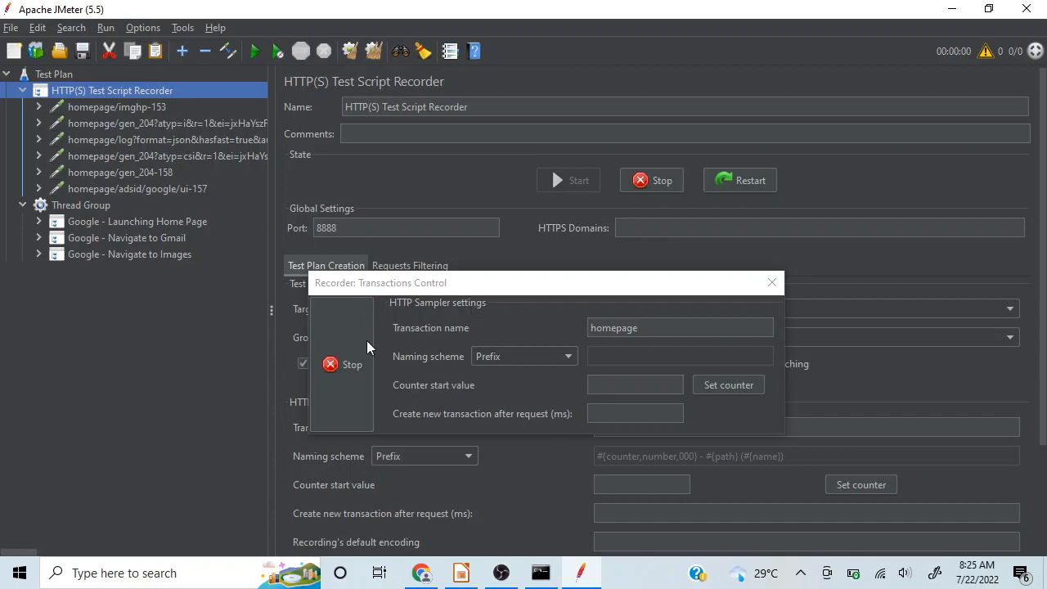
Stop the recorder and open the homepage/imghp request to examine its name and path.
{"action": "left_click", "coordinate": [342, 375]}
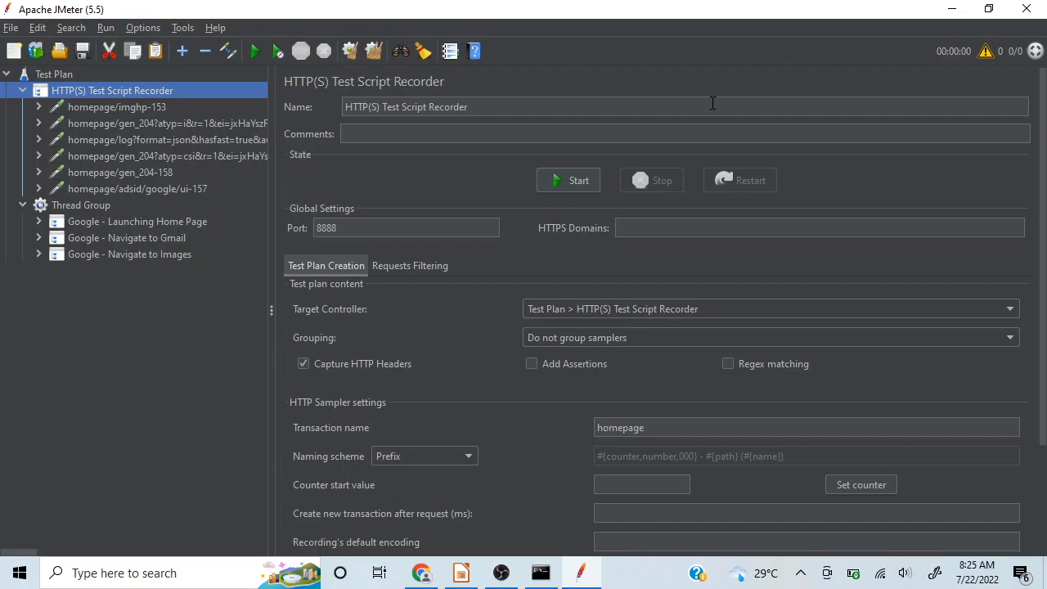
{"action": "scroll", "coordinate": [514, 406], "scroll_direction": "down", "scroll_amount": 1}
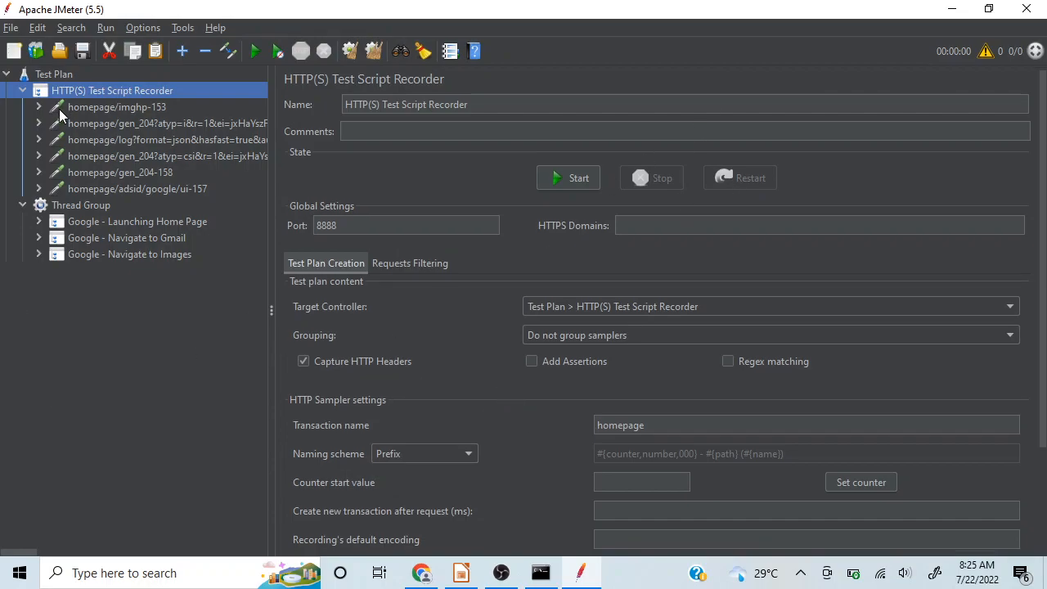
{"action": "left_click", "coordinate": [109, 107]}
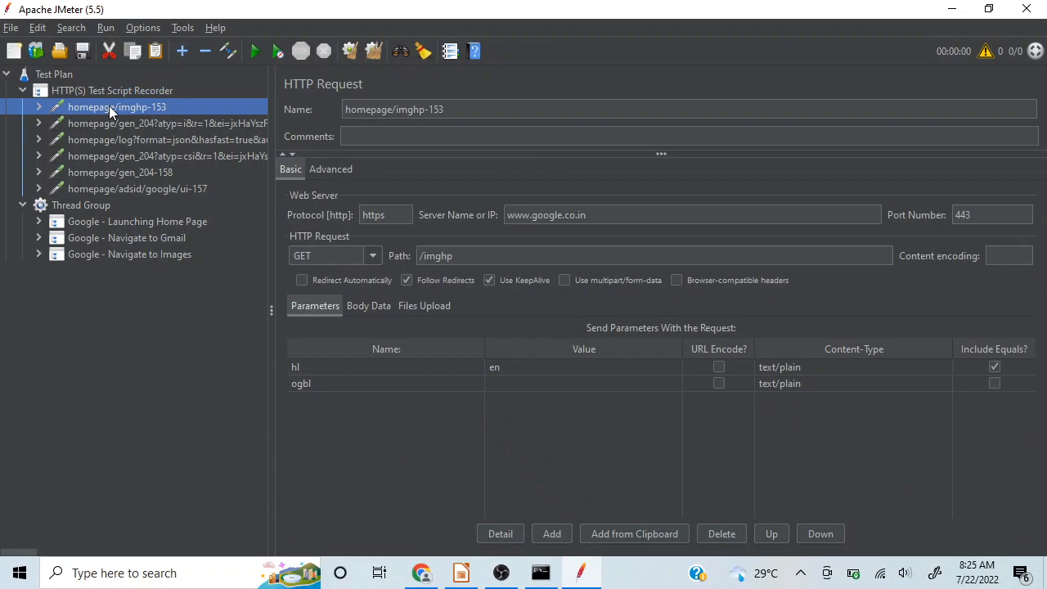
Delete all the requests recorded under HTTP(S) Test Script Recorder, from homepage/imghp-153 through homepage/adsid/google/ui-157.
{"action": "key", "text": "shift+Down"}
{"action": "key", "text": "shift+Down"}
{"action": "key", "text": "shift+Down"}
{"action": "key", "text": "shift+Down"}
{"action": "key", "text": "shift+Down"}
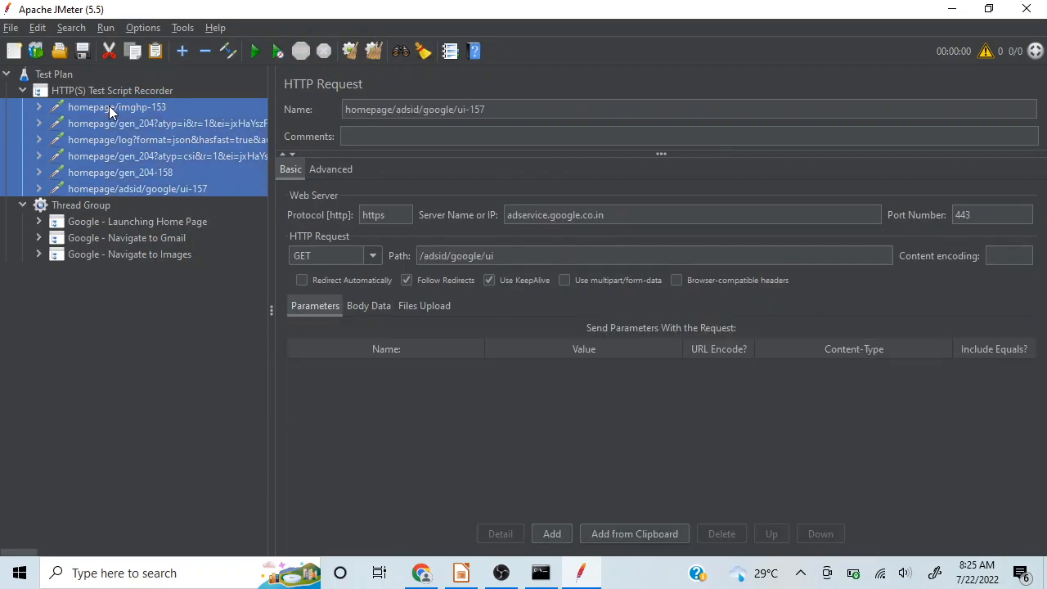
{"action": "key", "text": "Delete"}
{"action": "key", "text": "Return"}
Open the request filtering settings of the HTTP(S) Test Script Recorder.
{"action": "left_click", "coordinate": [131, 83]}
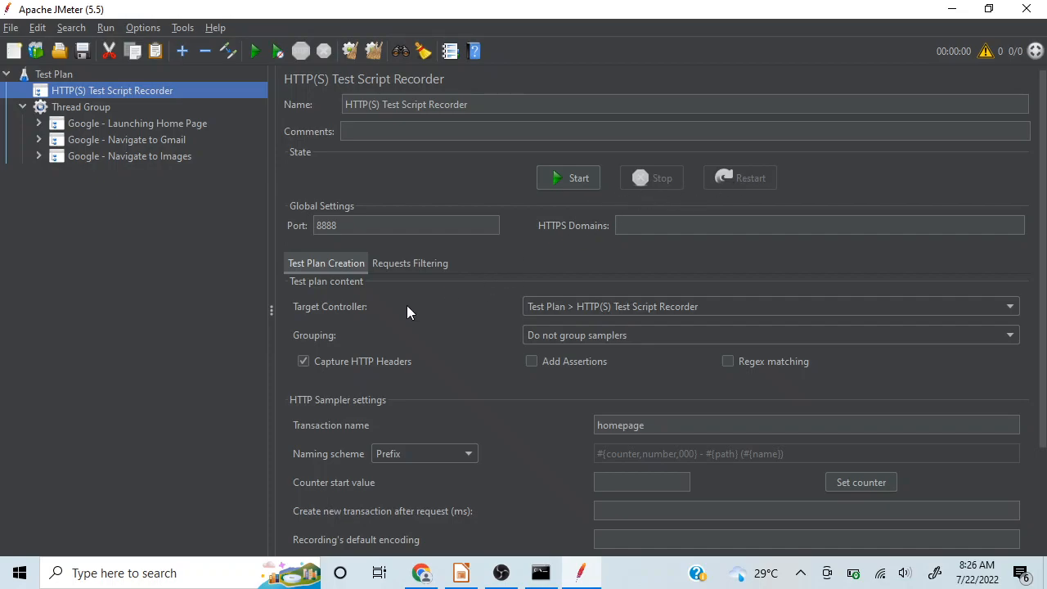
{"action": "scroll", "coordinate": [406, 309], "scroll_direction": "down", "scroll_amount": 1}
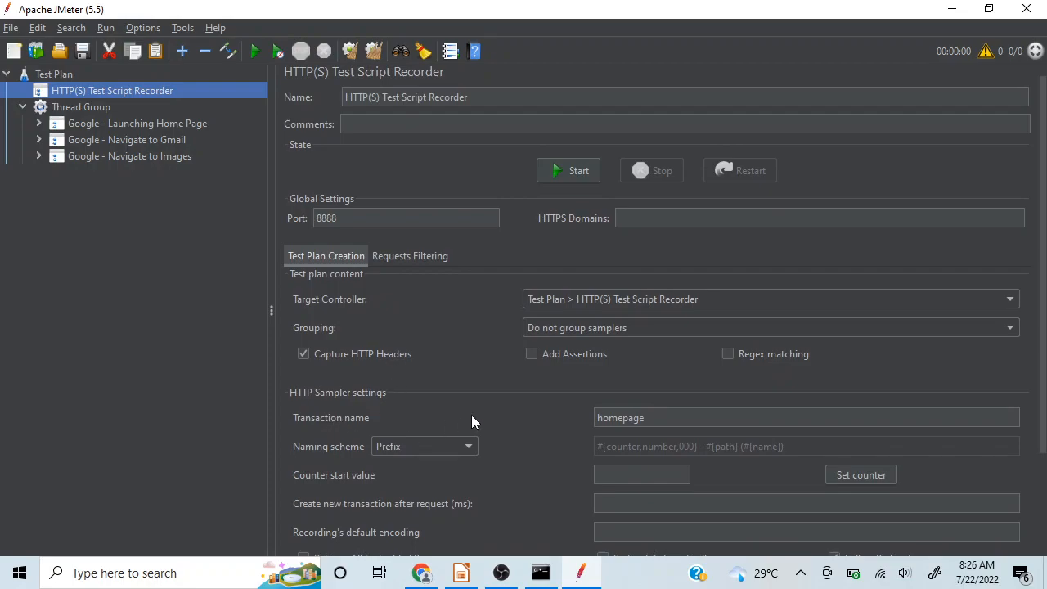
{"action": "left_click", "coordinate": [413, 255]}
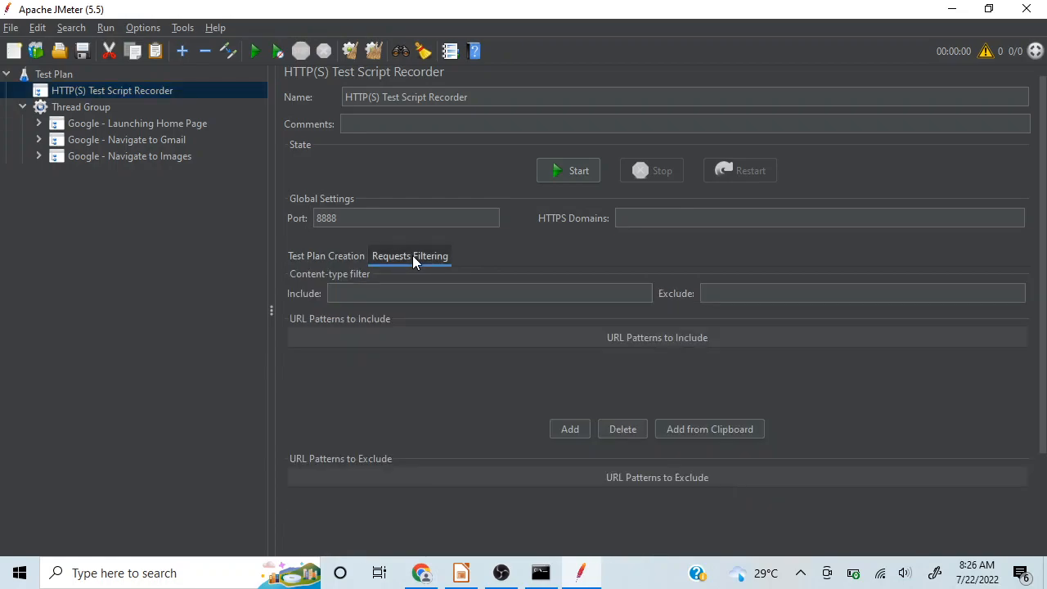
Expand Google - Launching Home Page, set the recorder's content-type exclude filter to .jpg, and examine the first gen_204 request.
{"action": "left_click", "coordinate": [38, 122]}
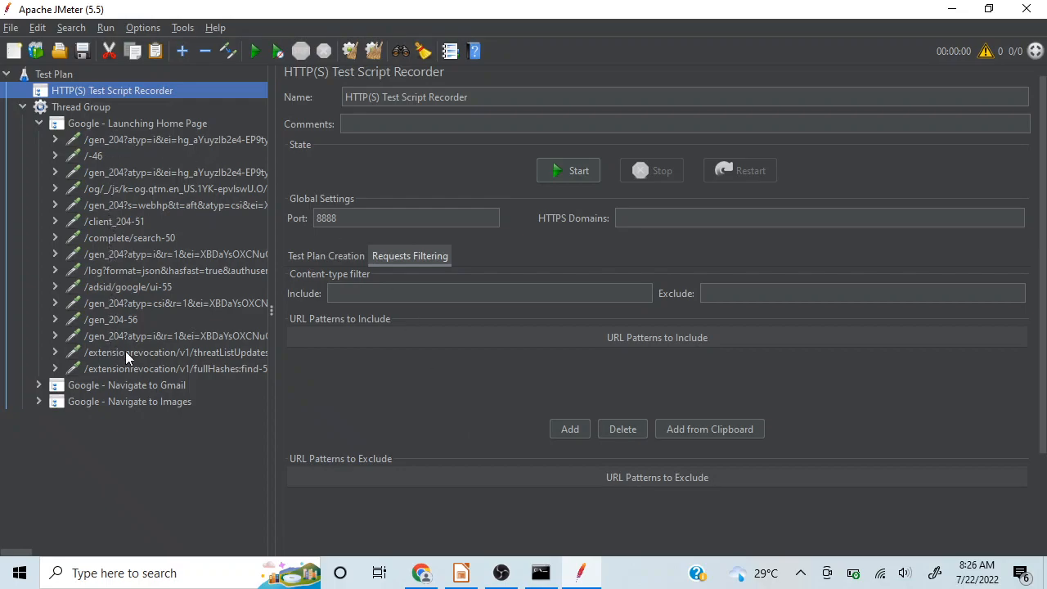
{"action": "left_click", "coordinate": [764, 292]}
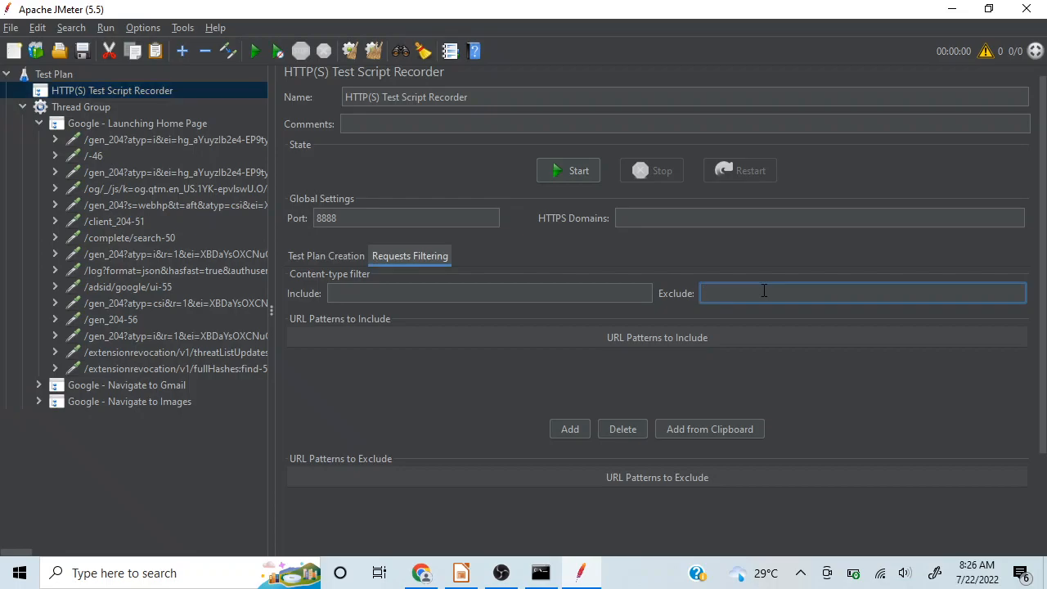
{"action": "type", "text": ".j"}
{"action": "type", "text": "pg"}
{"action": "left_click", "coordinate": [818, 389]}
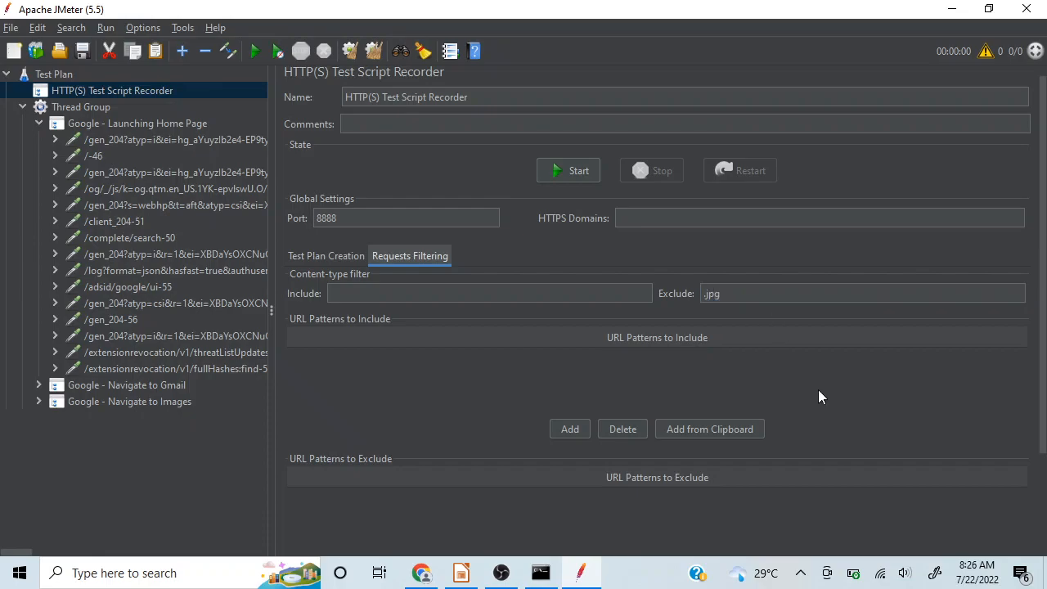
{"action": "left_click", "coordinate": [194, 142]}
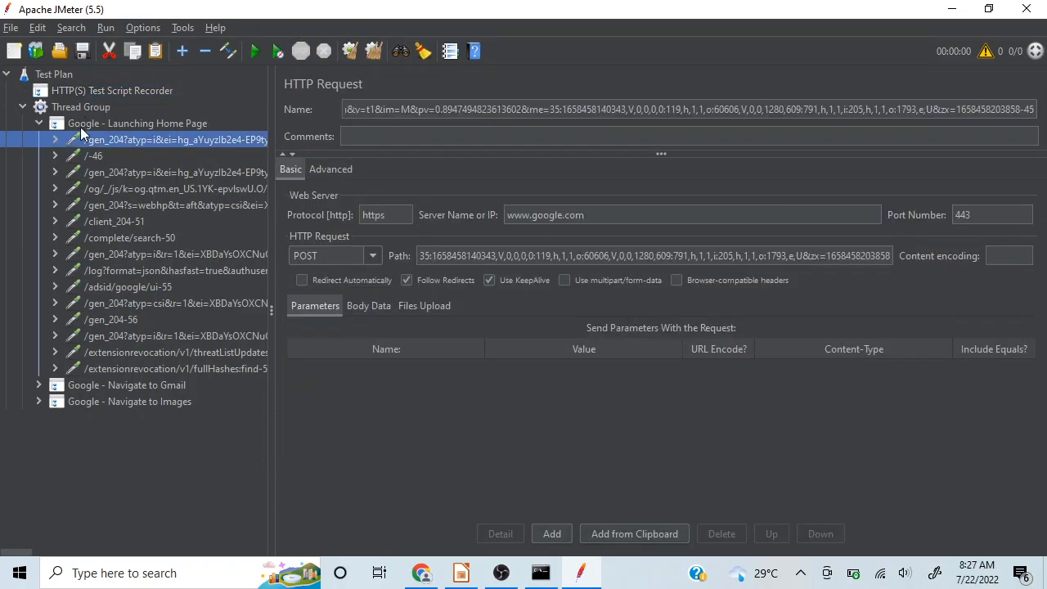
{"action": "left_click", "coordinate": [78, 88]}
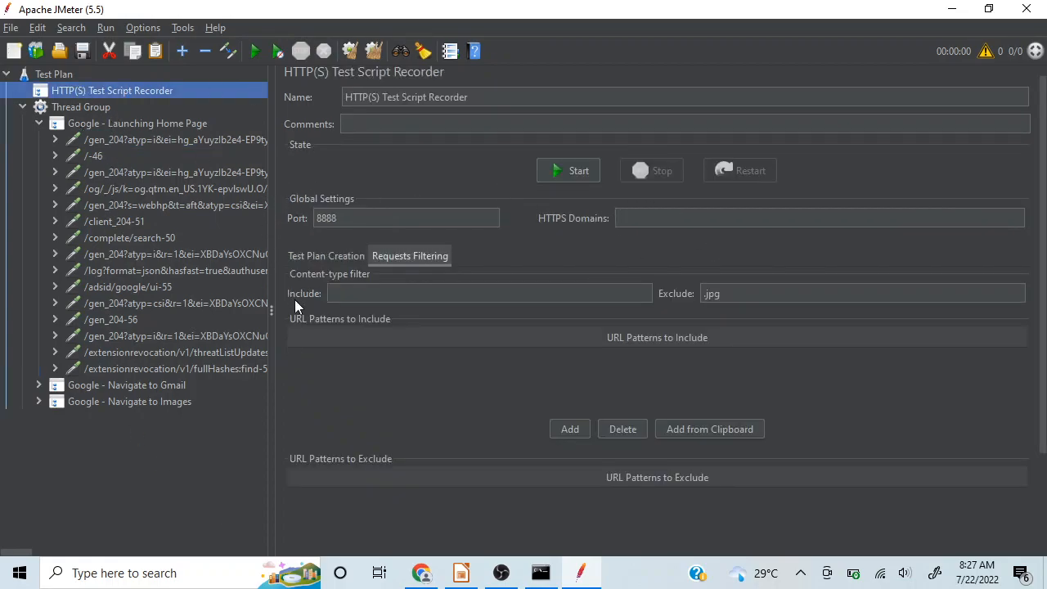
Clear the content-type exclude filter, add an empty row to the URL patterns to include, and collapse Google - Launching Home Page.
{"action": "left_click", "coordinate": [743, 295]}
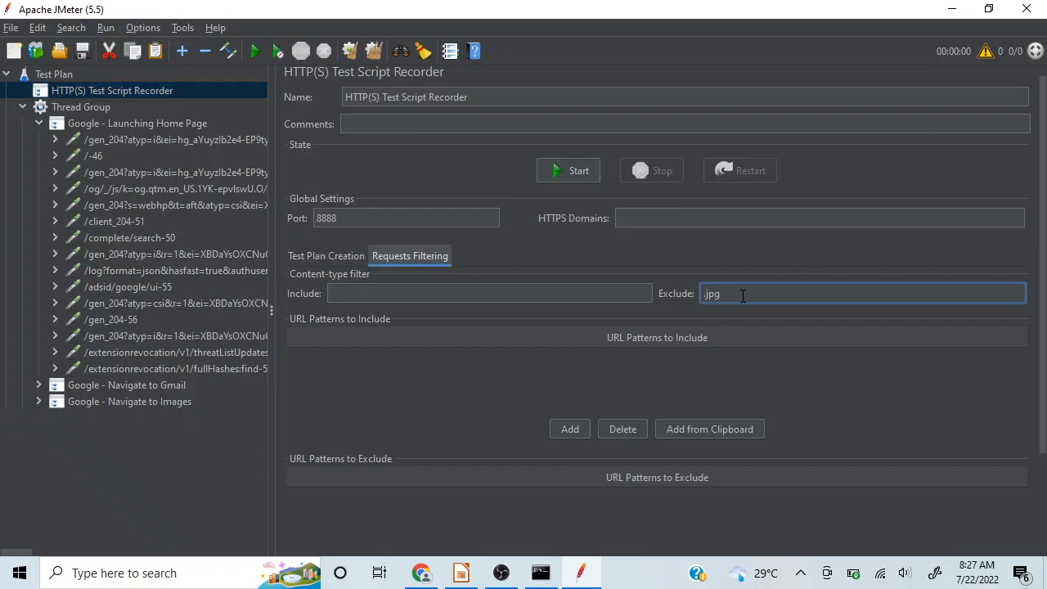
{"action": "key", "text": "BackSpace"}
{"action": "key", "text": "BackSpace"}
{"action": "key", "text": "BackSpace"}
{"action": "key", "text": "BackSpace"}
{"action": "left_click", "coordinate": [575, 430]}
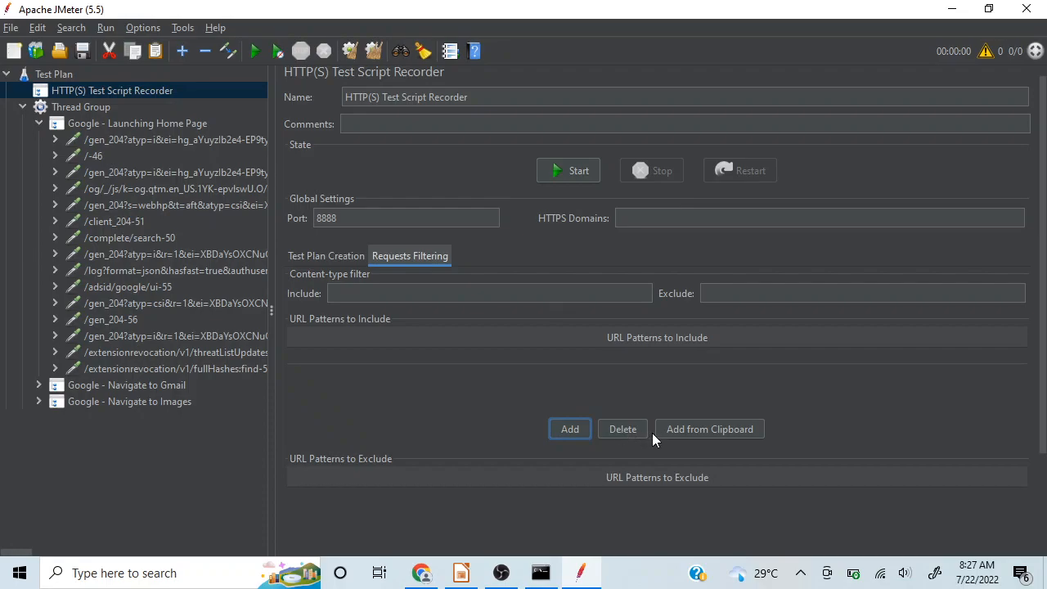
{"action": "left_click", "coordinate": [37, 122]}
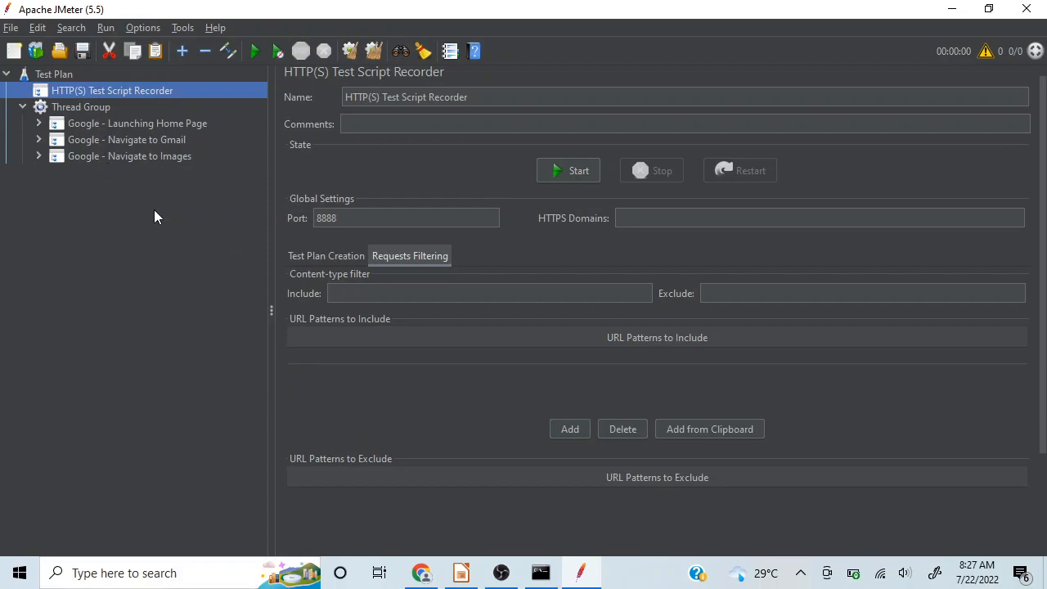
Add a View Results Tree listener to the Thread Group.
{"action": "left_click", "coordinate": [82, 104]}
{"action": "right_click", "coordinate": [81, 103]}
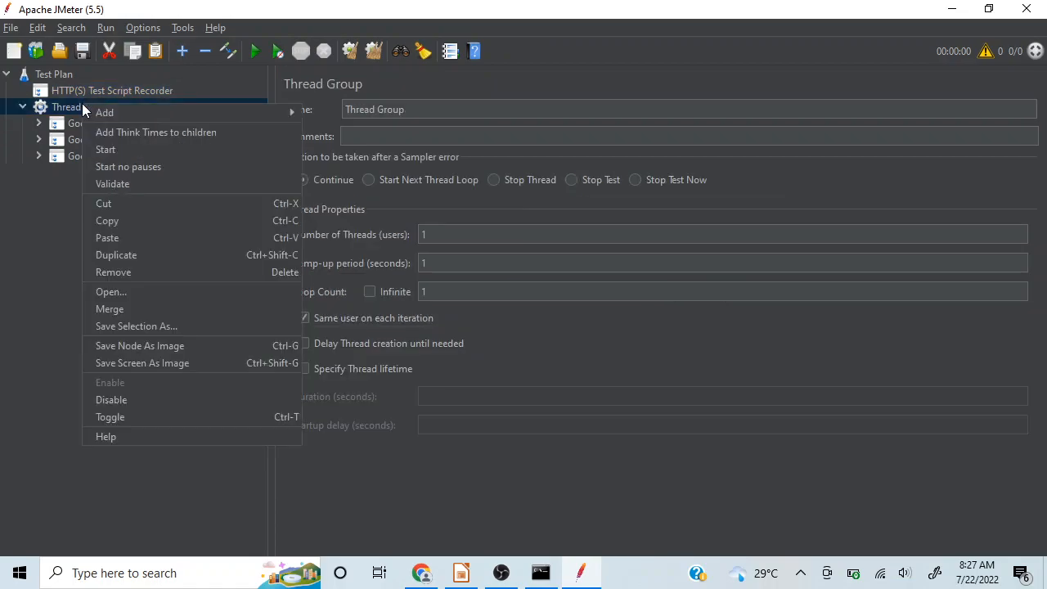
{"action": "mouse_move", "coordinate": [176, 113]}
{"action": "mouse_move", "coordinate": [374, 261]}
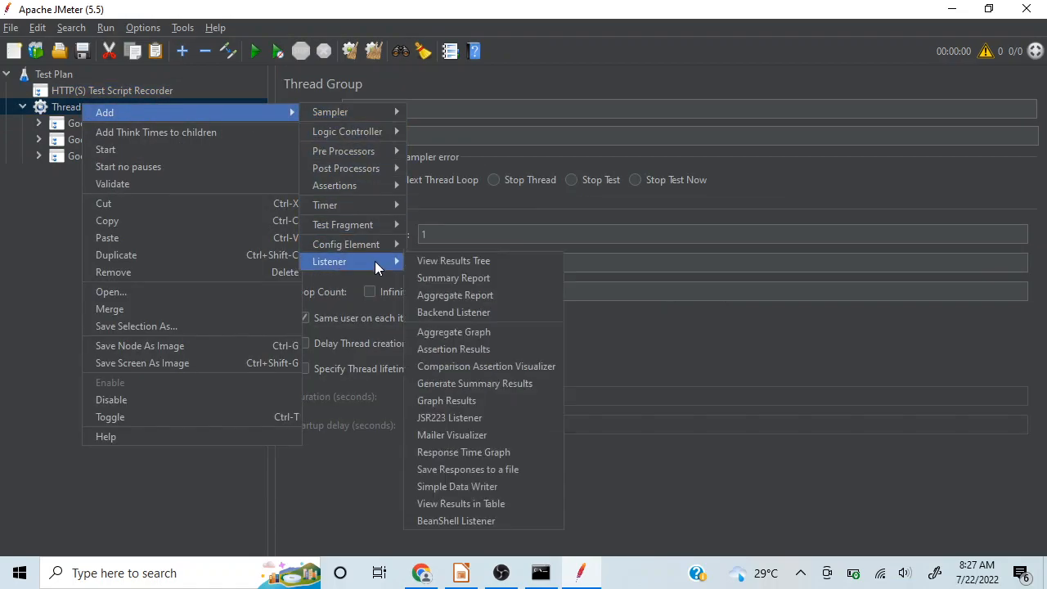
{"action": "left_click", "coordinate": [490, 266]}
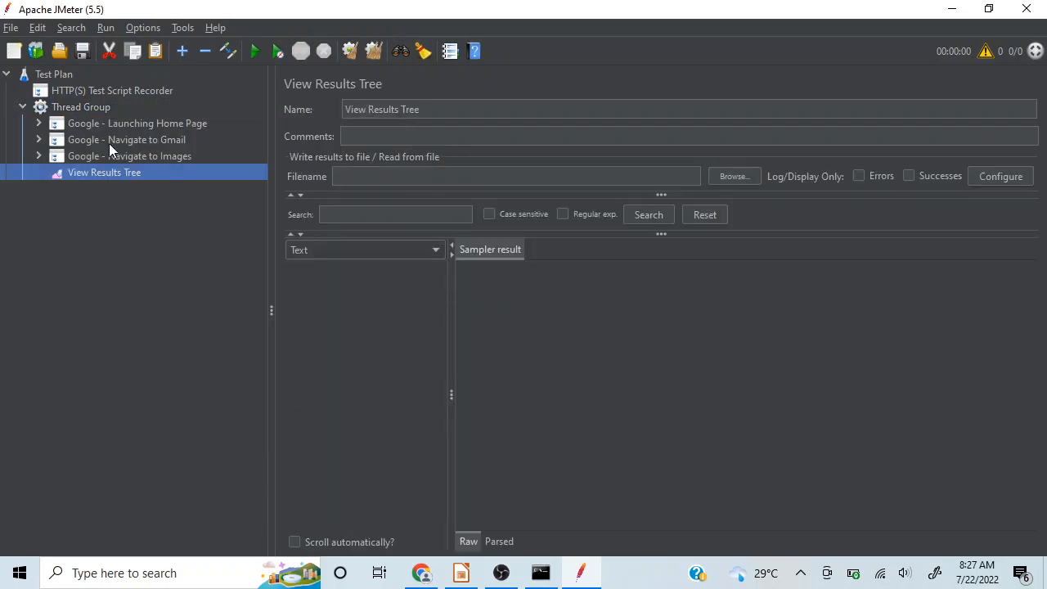
Save the test plan as Thread Group.jmx in the bin folder and run it.
{"action": "left_click", "coordinate": [95, 105]}
{"action": "left_click", "coordinate": [254, 52]}
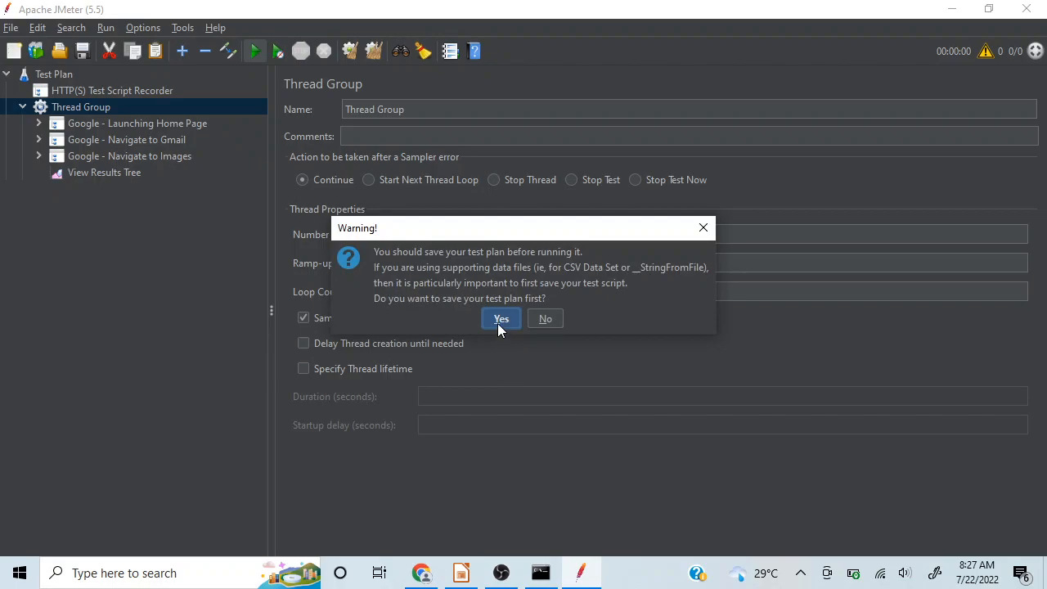
{"action": "left_click", "coordinate": [499, 319]}
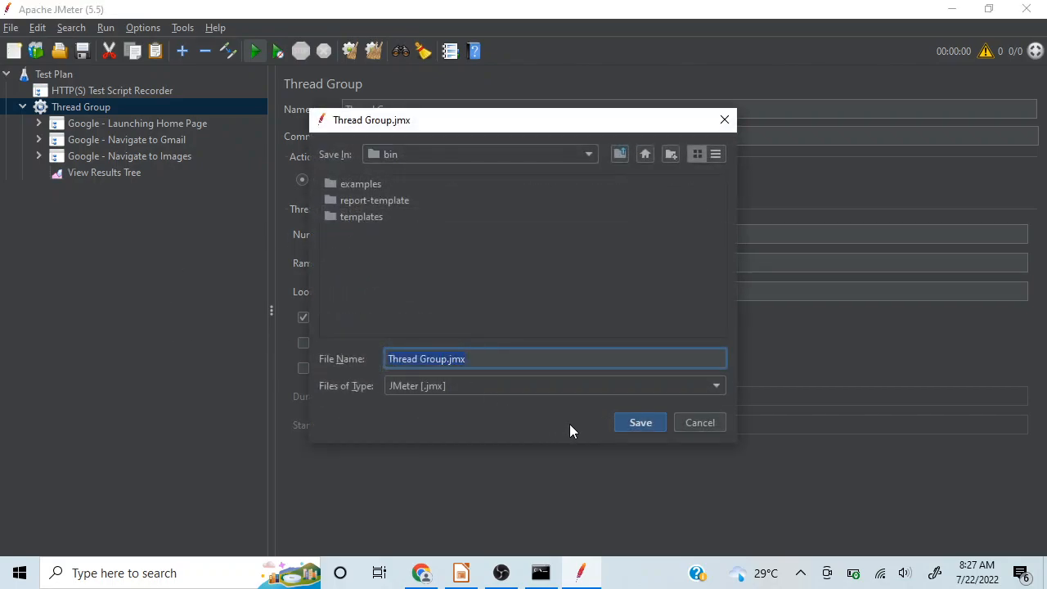
{"action": "left_click", "coordinate": [640, 423]}
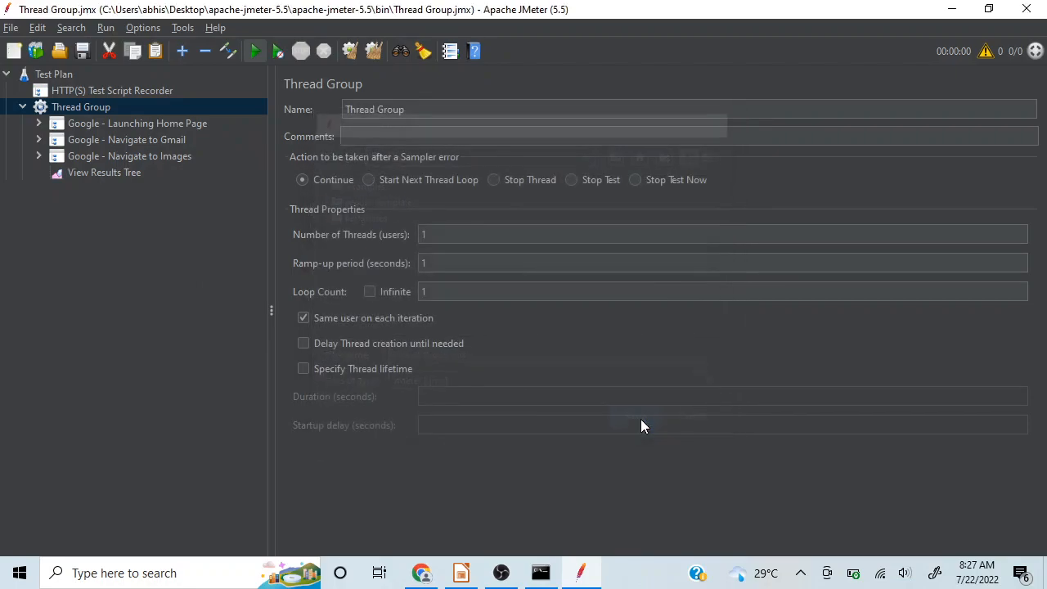
{"action": "left_click", "coordinate": [255, 52]}
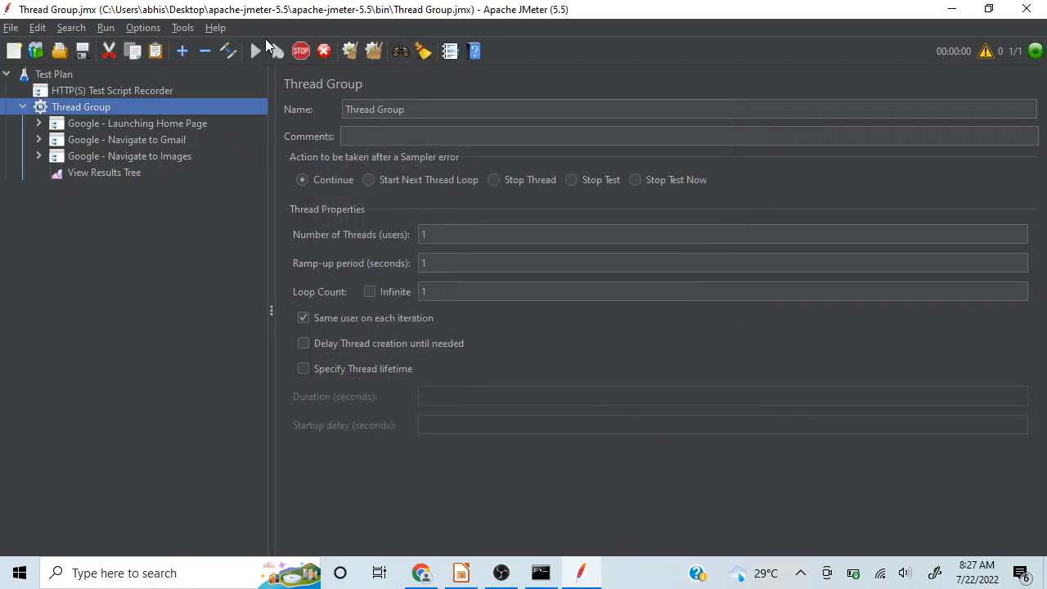
Review the run's requests in View Results Tree, widening the results list, and open the first gen_204 request's sampler result.
{"action": "left_click", "coordinate": [117, 175]}
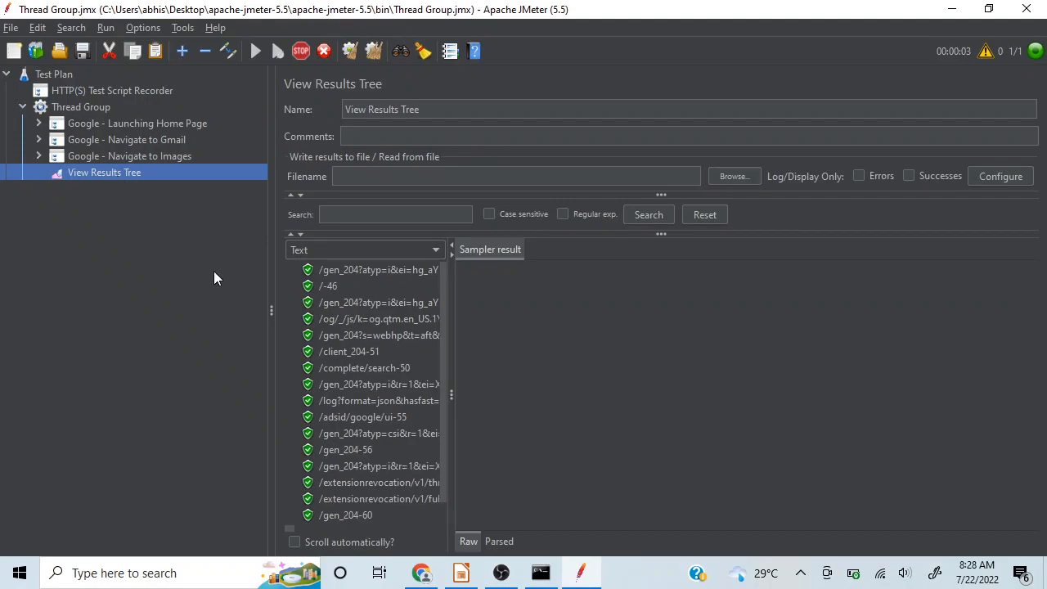
{"action": "left_click_drag", "start_coordinate": [452, 329], "coordinate": [570, 351]}
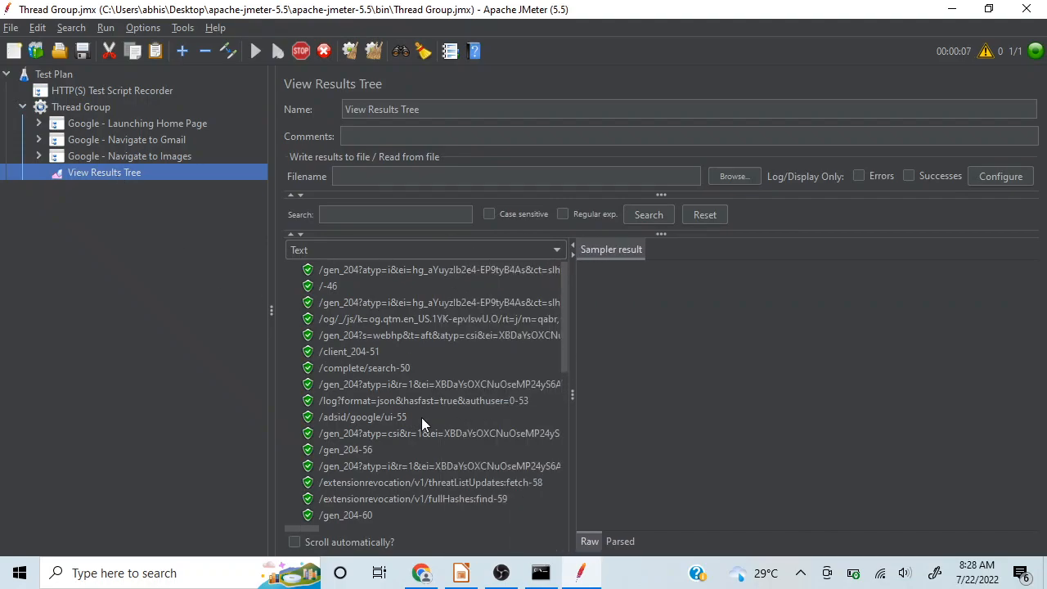
{"action": "scroll", "coordinate": [421, 417], "scroll_direction": "down", "scroll_amount": 1}
{"action": "scroll", "coordinate": [421, 417], "scroll_direction": "down", "scroll_amount": 8}
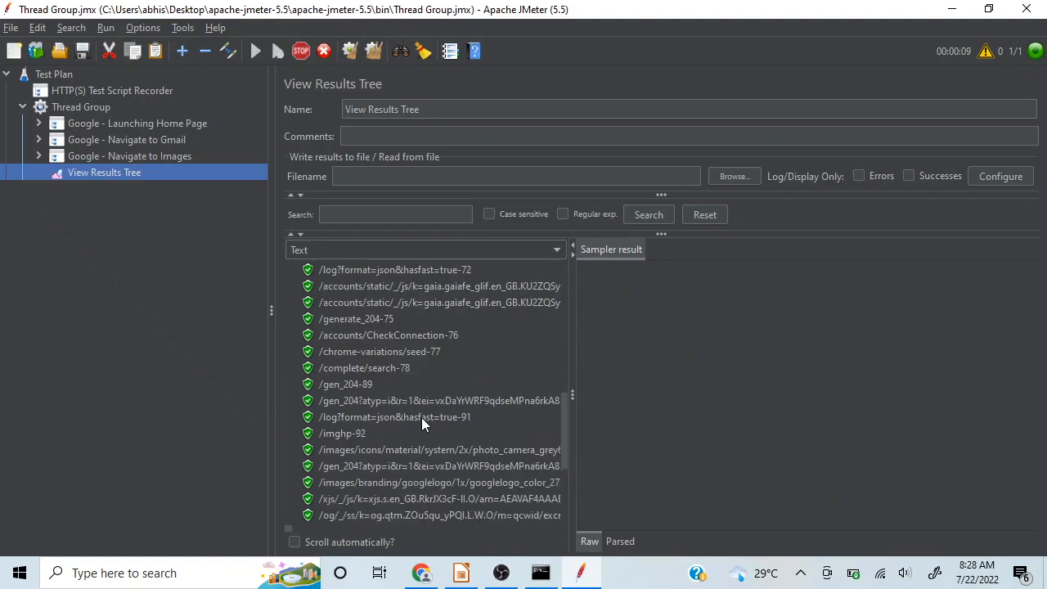
{"action": "scroll", "coordinate": [421, 417], "scroll_direction": "down", "scroll_amount": 8}
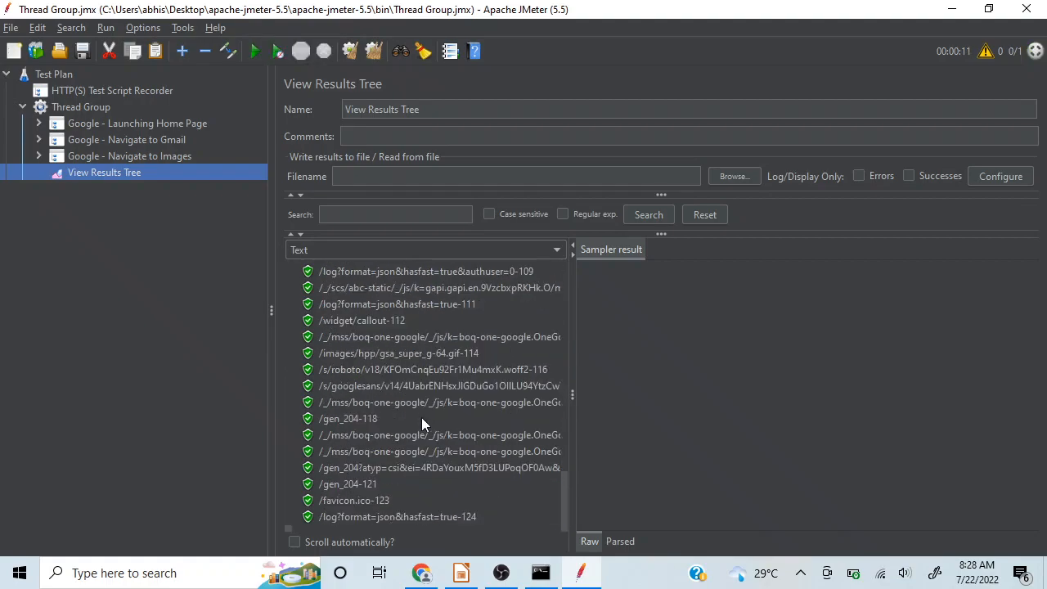
{"action": "scroll", "coordinate": [421, 417], "scroll_direction": "up", "scroll_amount": 20}
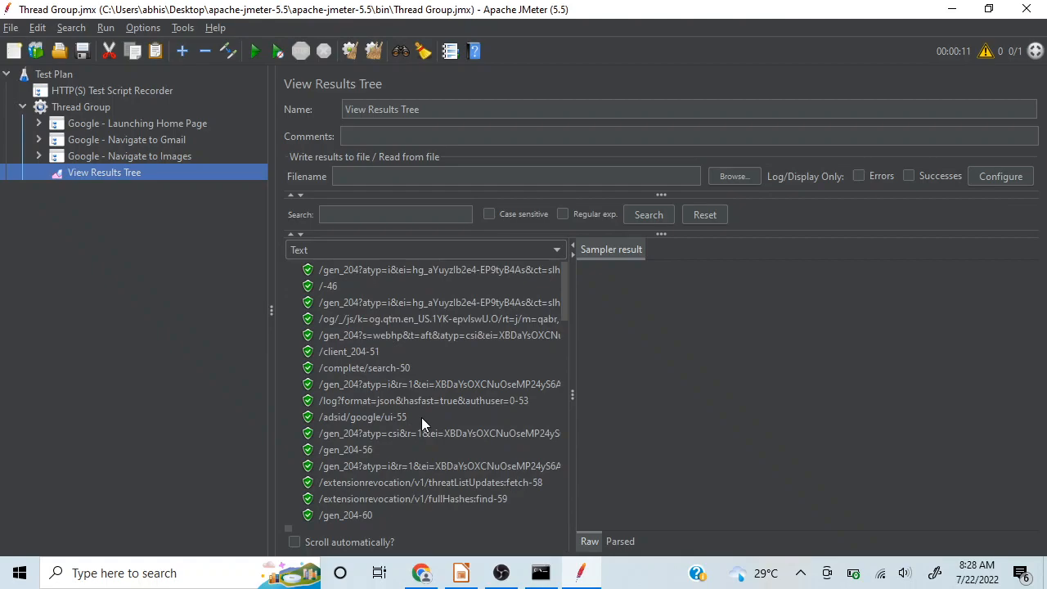
{"action": "left_click", "coordinate": [411, 271]}
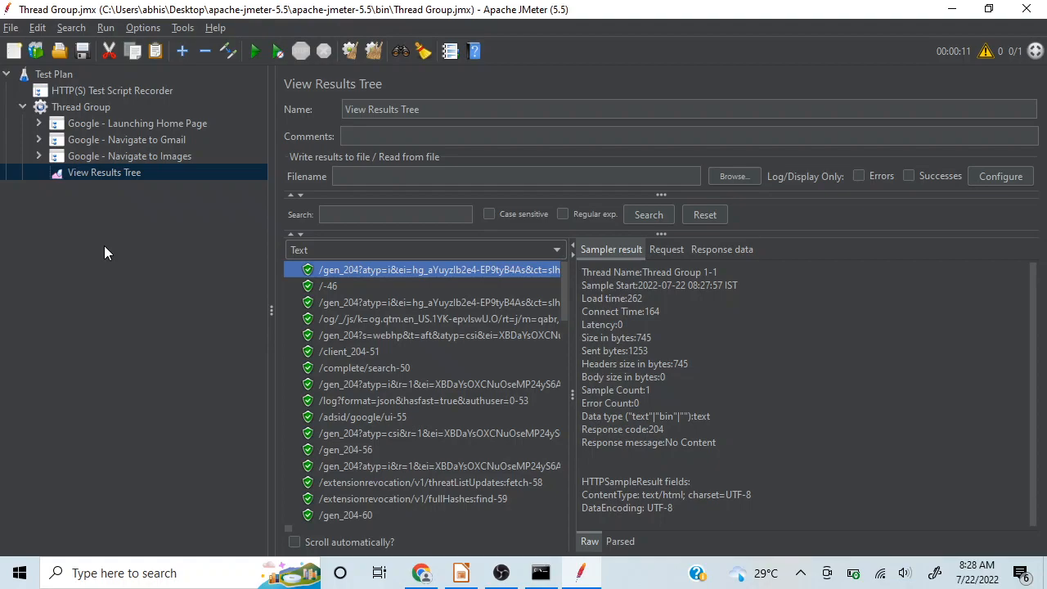
{"action": "left_click", "coordinate": [952, 11]}
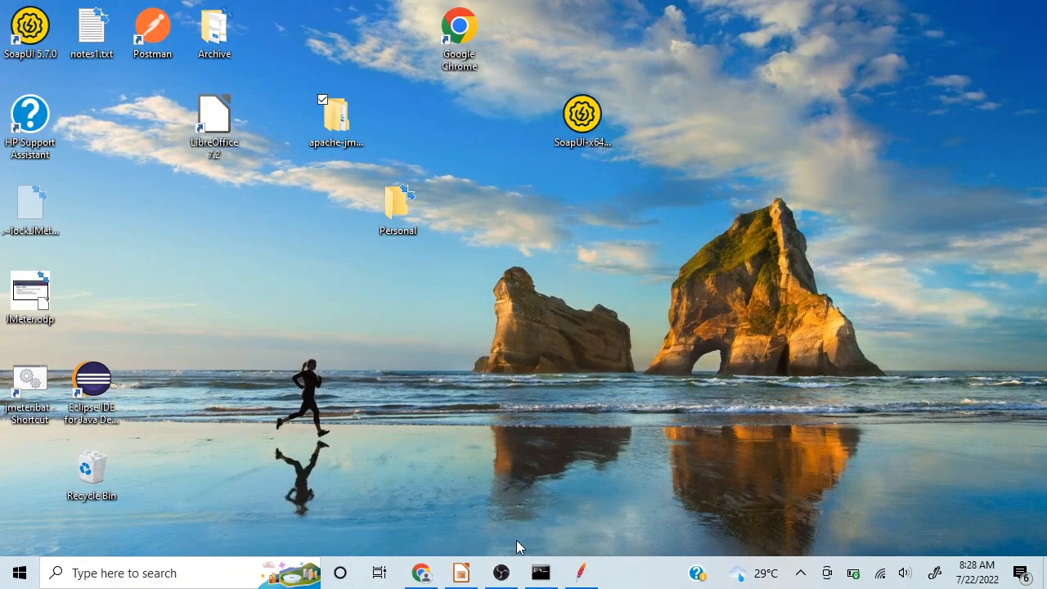
{"action": "mouse_move", "coordinate": [505, 574]}
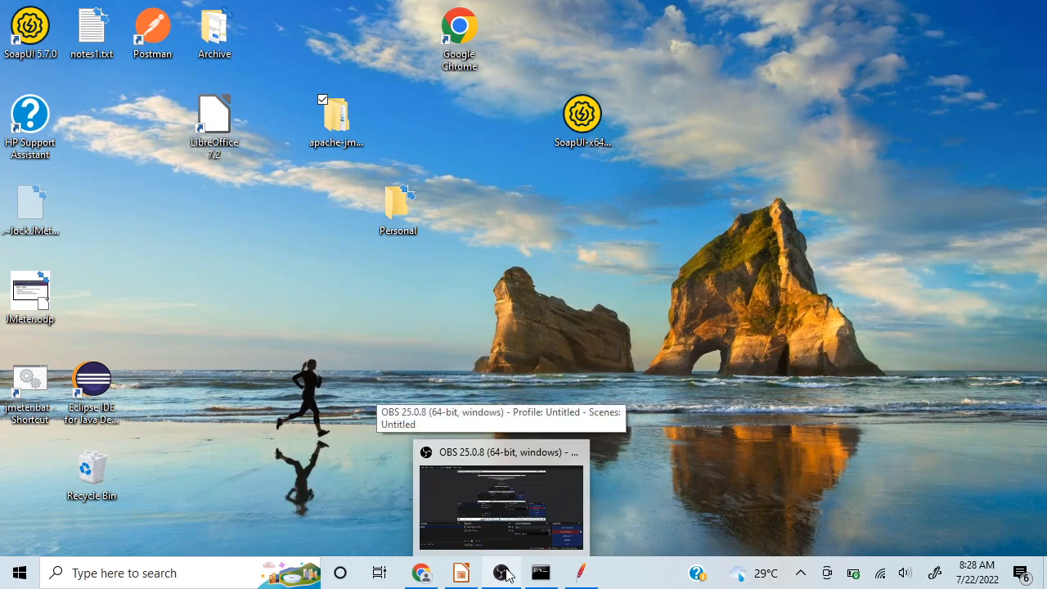